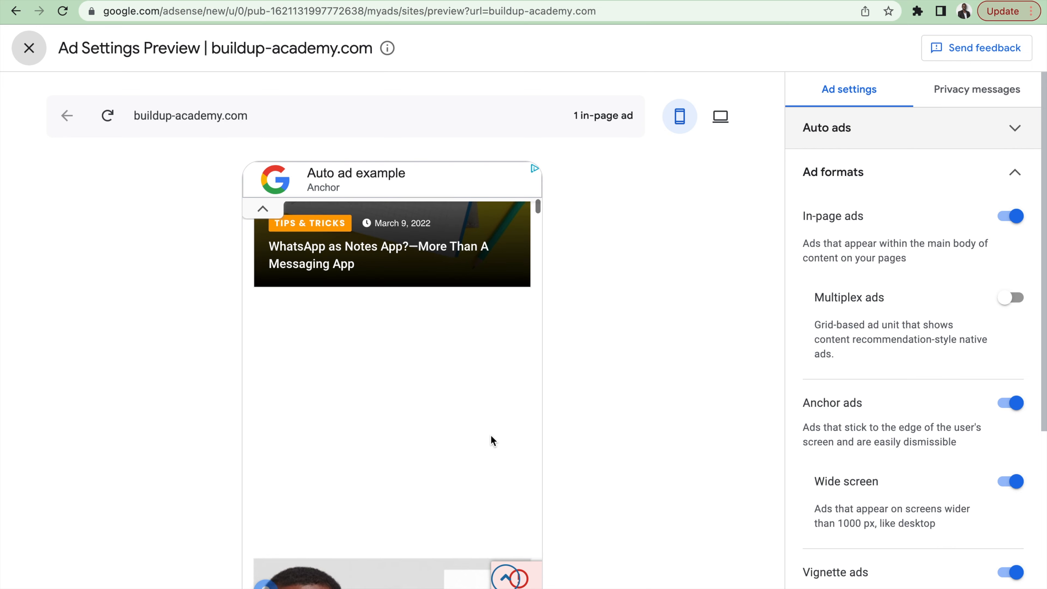
scroll(491, 440, down, 10)
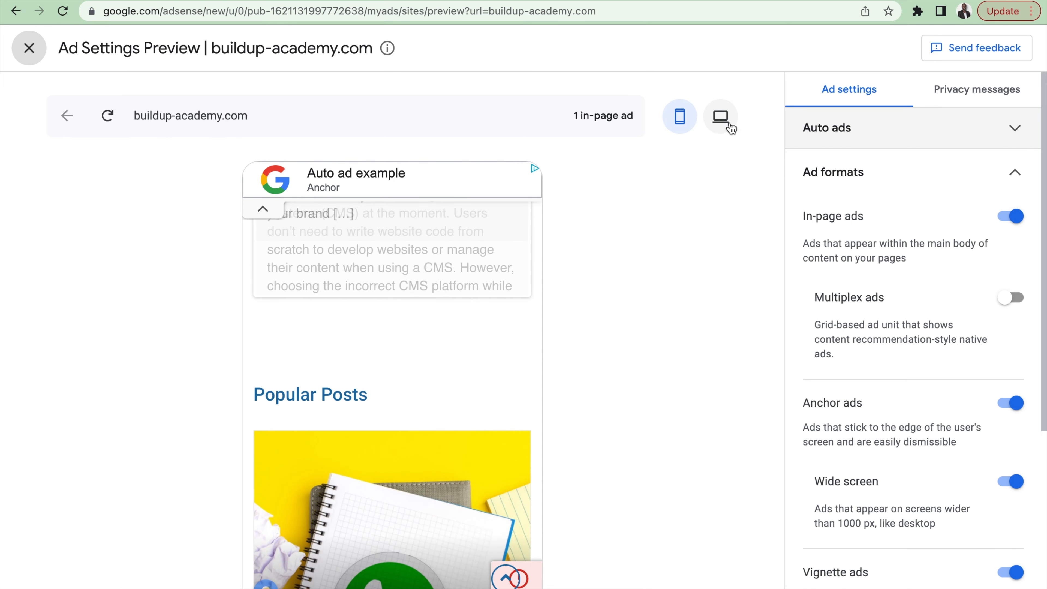
Step: Examine the site's ad preview, switching from mobile to desktop layout and checking ad placement down the page
click(720, 121)
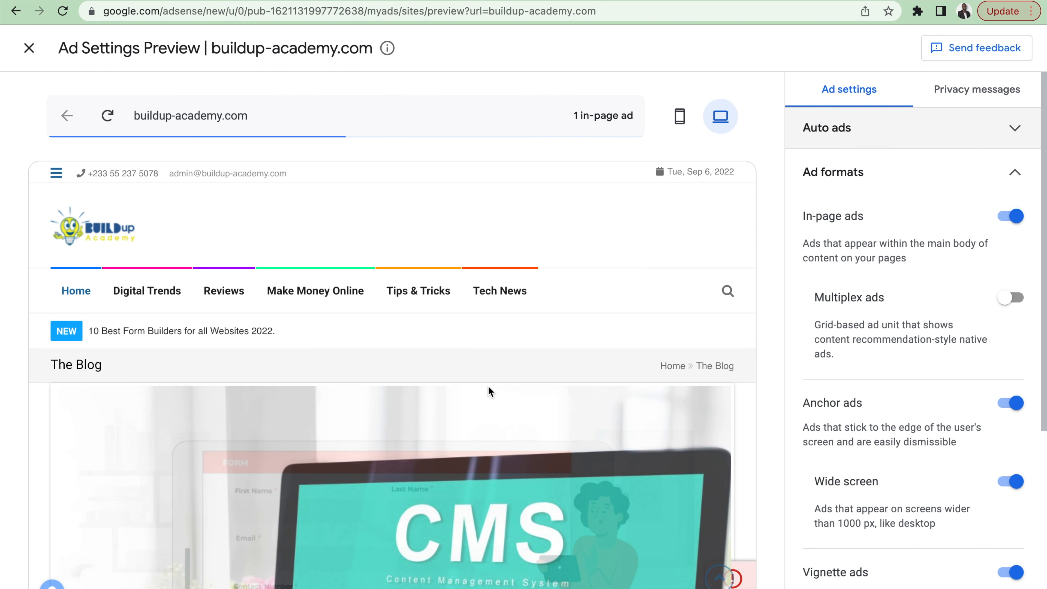
scroll(484, 468, down, 4)
scroll(484, 468, down, 12)
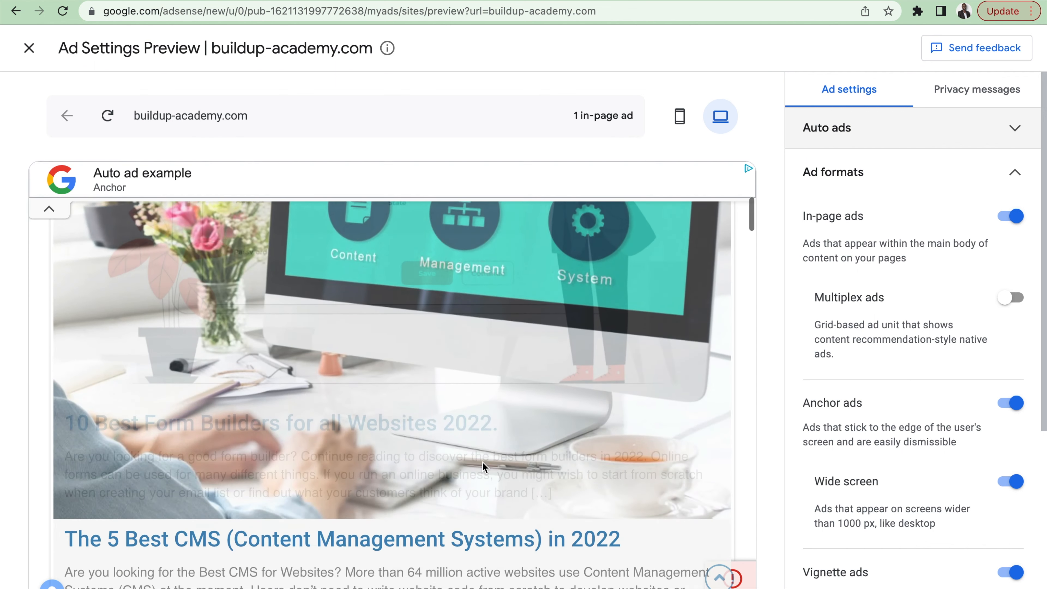
scroll(482, 462, down, 8)
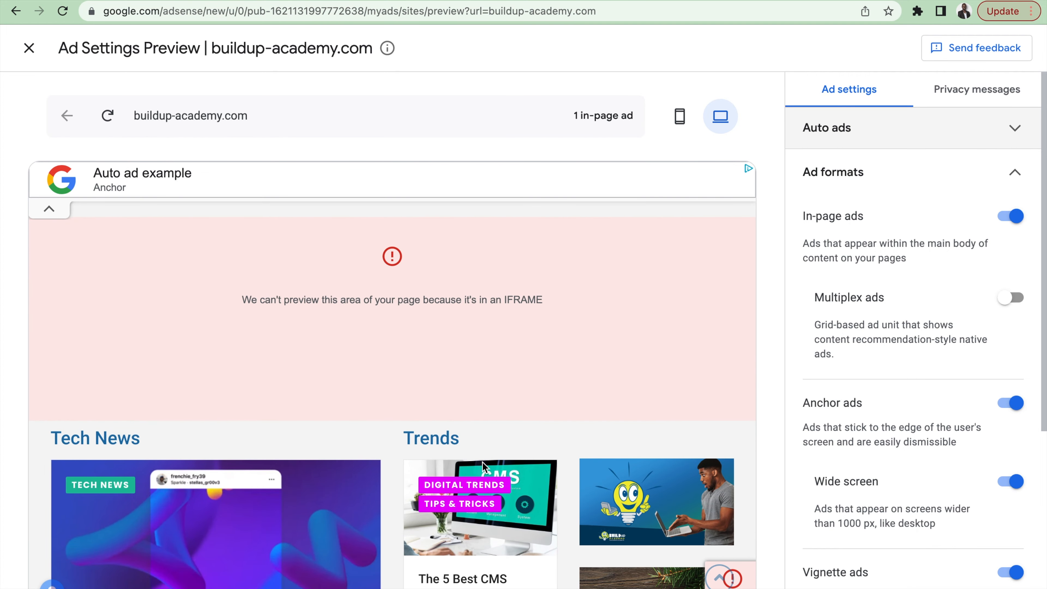
scroll(482, 462, up, 3)
scroll(482, 461, down, 3)
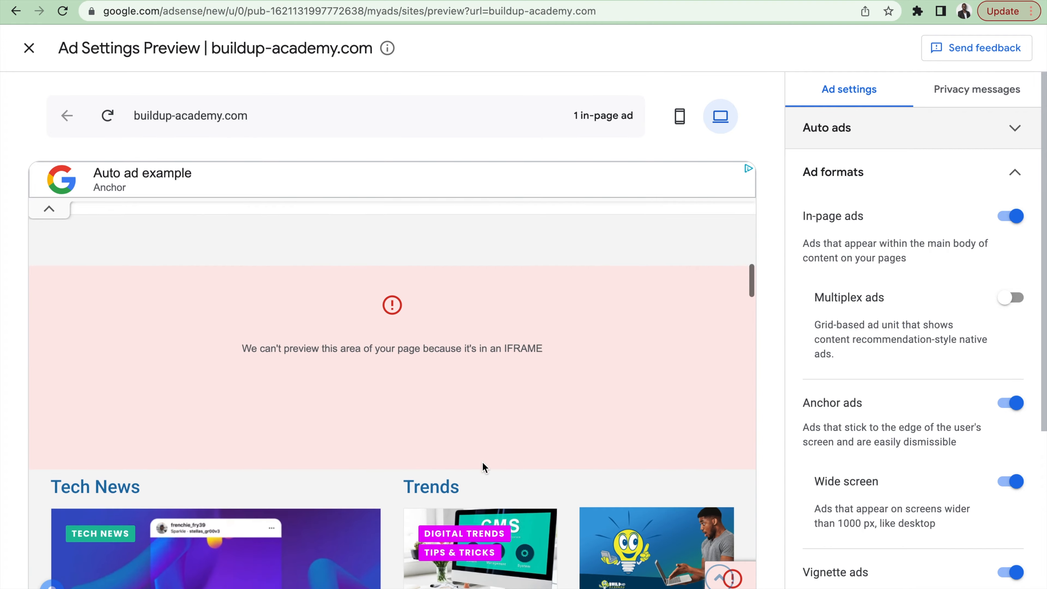
scroll(421, 434, down, 1)
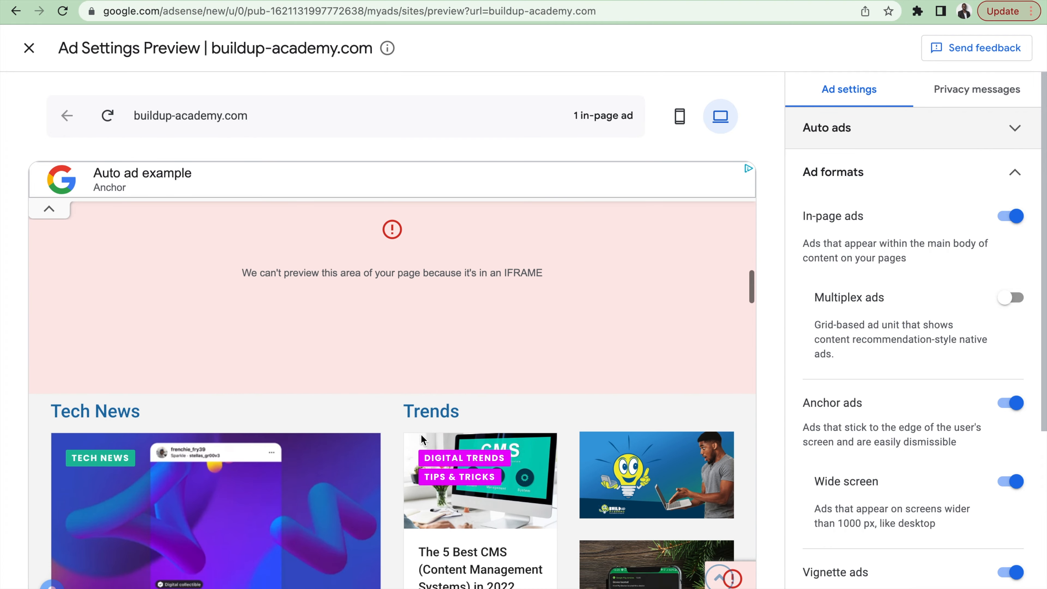
scroll(420, 434, up, 4)
scroll(445, 450, down, 15)
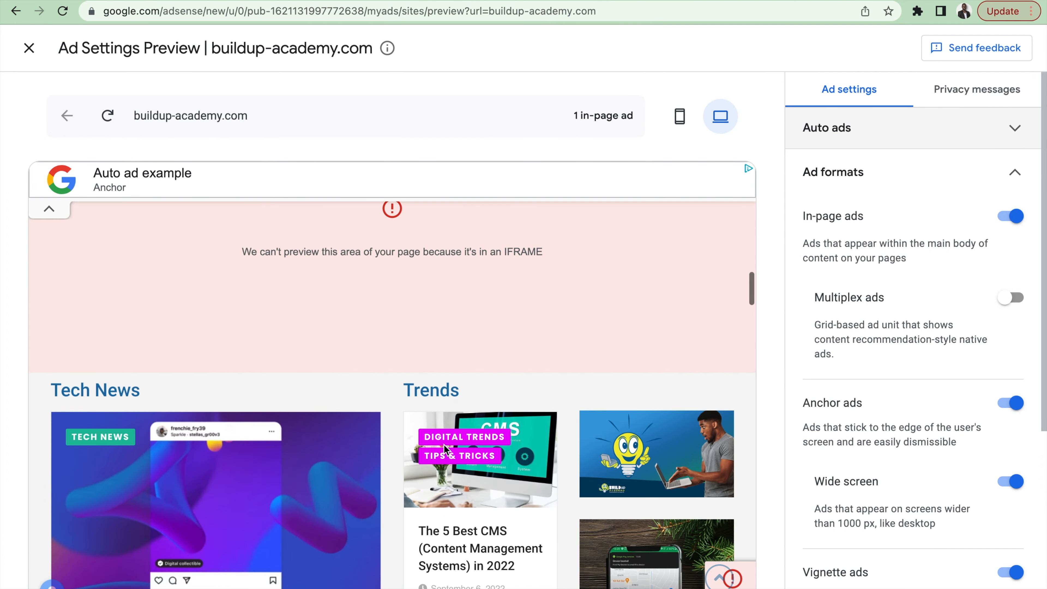
scroll(445, 446, down, 15)
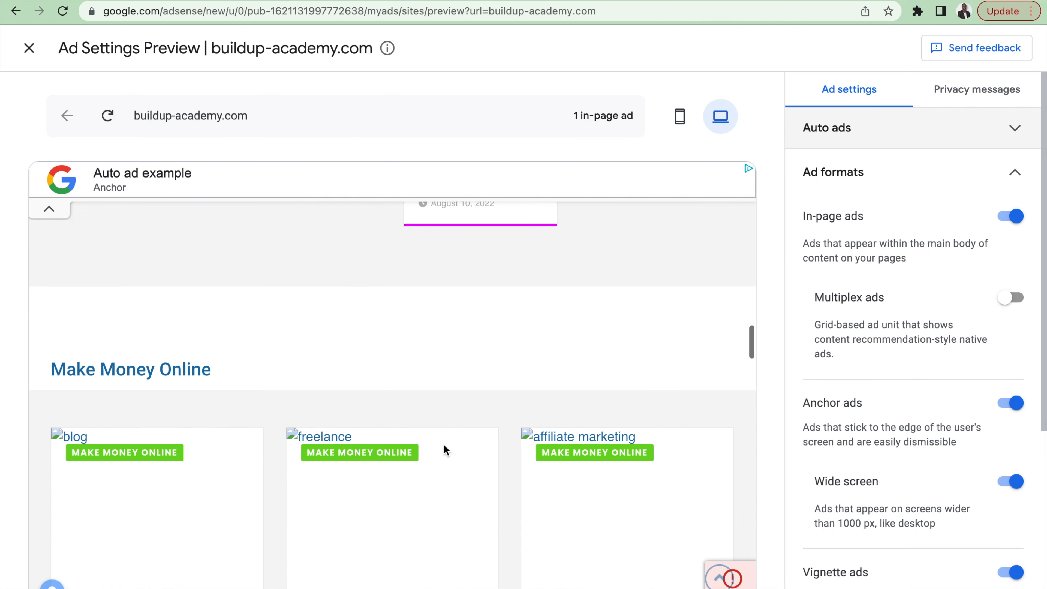
scroll(445, 449, down, 12)
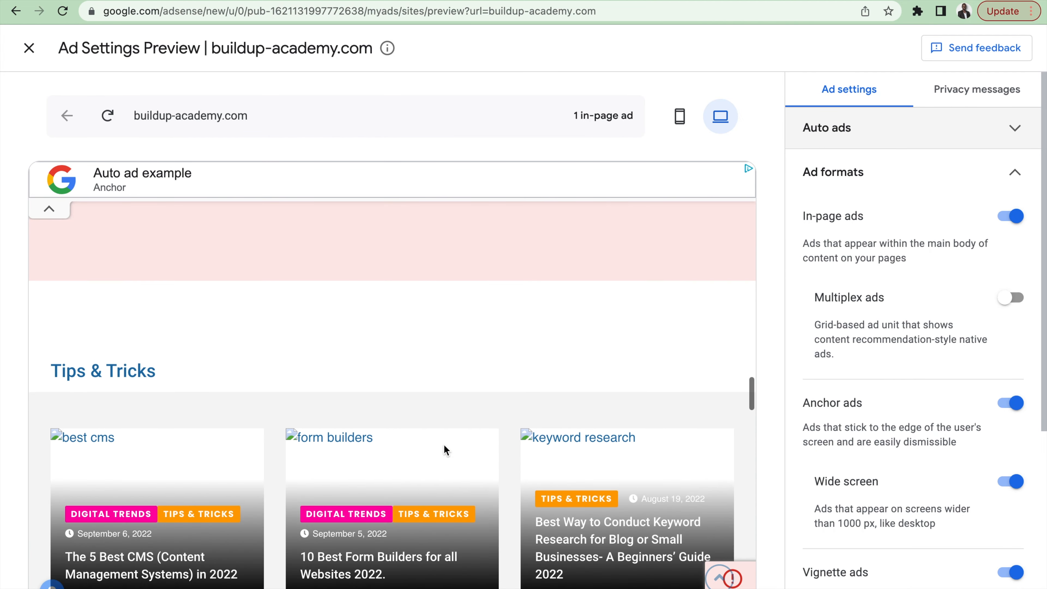
scroll(443, 444, up, 20)
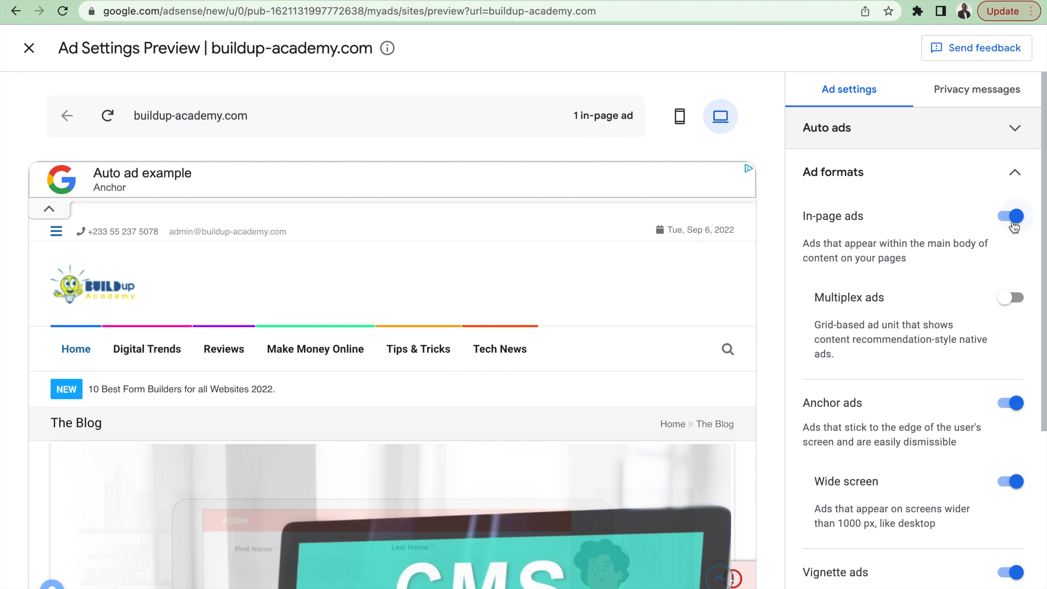
Step: Review the ad format settings for in-page, multiplex, anchor and vignette ads, including their wide screen options
scroll(957, 272, down, 2)
scroll(957, 272, up, 1)
scroll(957, 270, up, 1)
scroll(964, 323, down, 3)
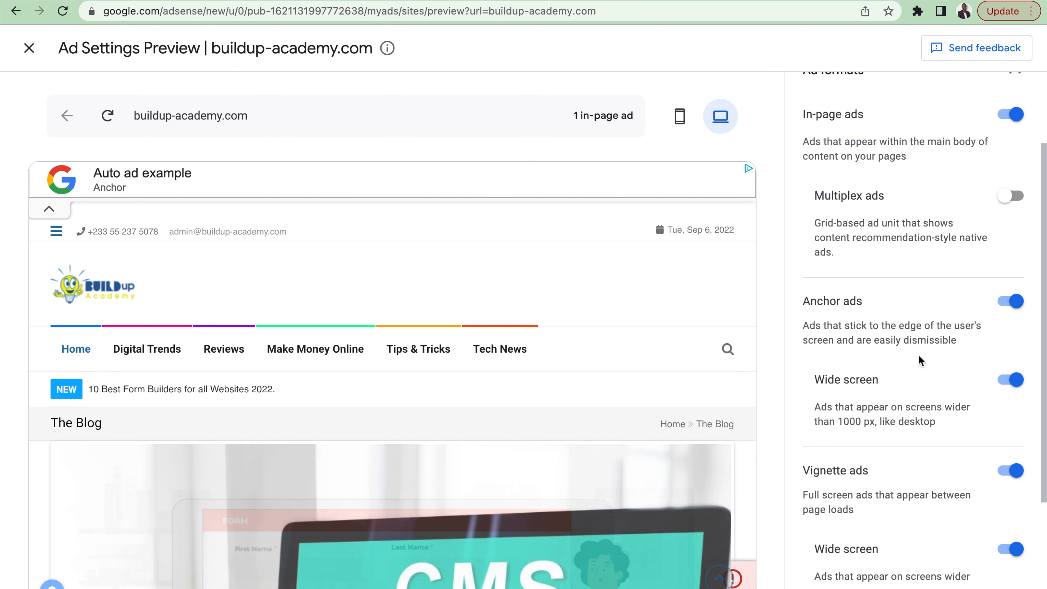
scroll(922, 350, down, 1)
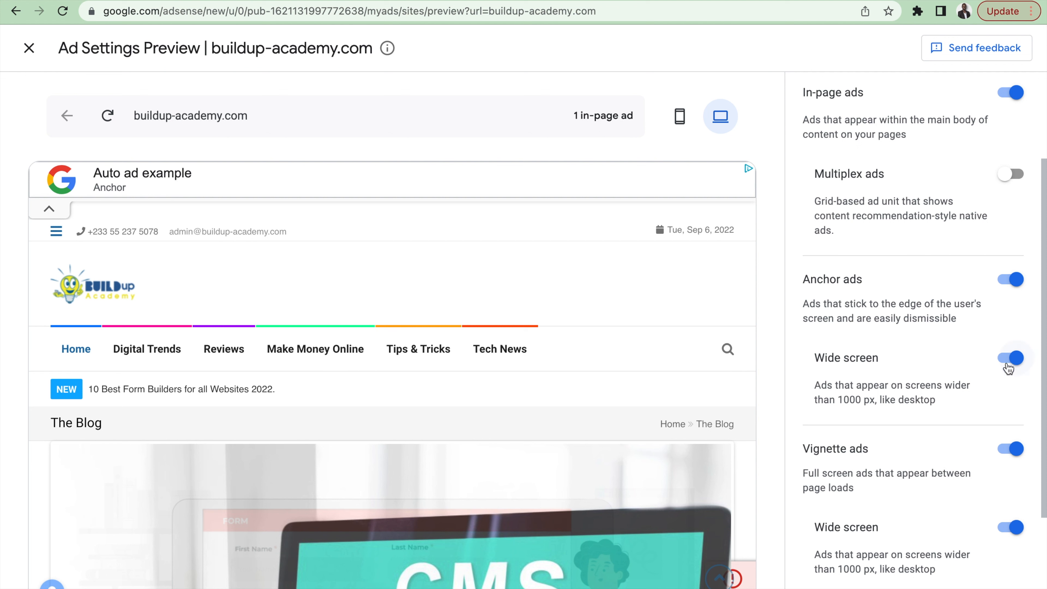
scroll(992, 384, down, 2)
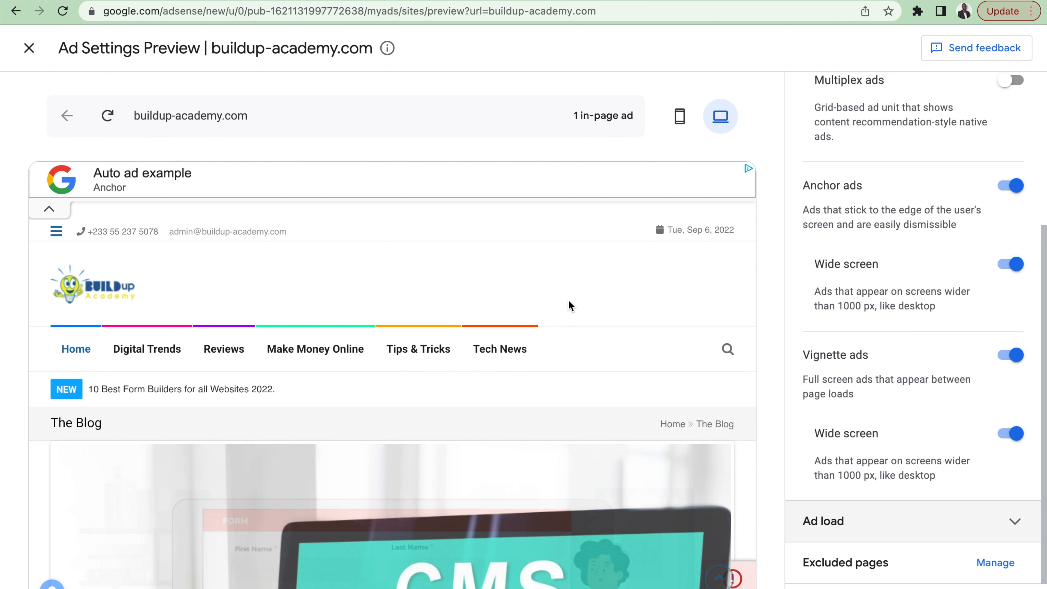
Step: Switch to the live buildup-academy.com homepage and examine the ads between its sections down to the footer
key(ctrl+Right)
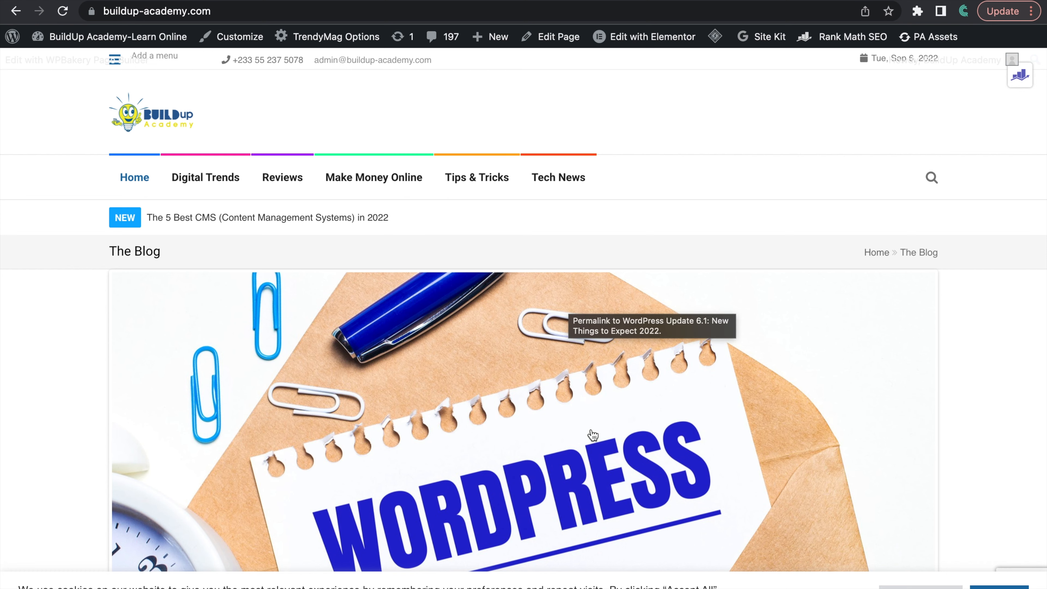
scroll(593, 434, down, 10)
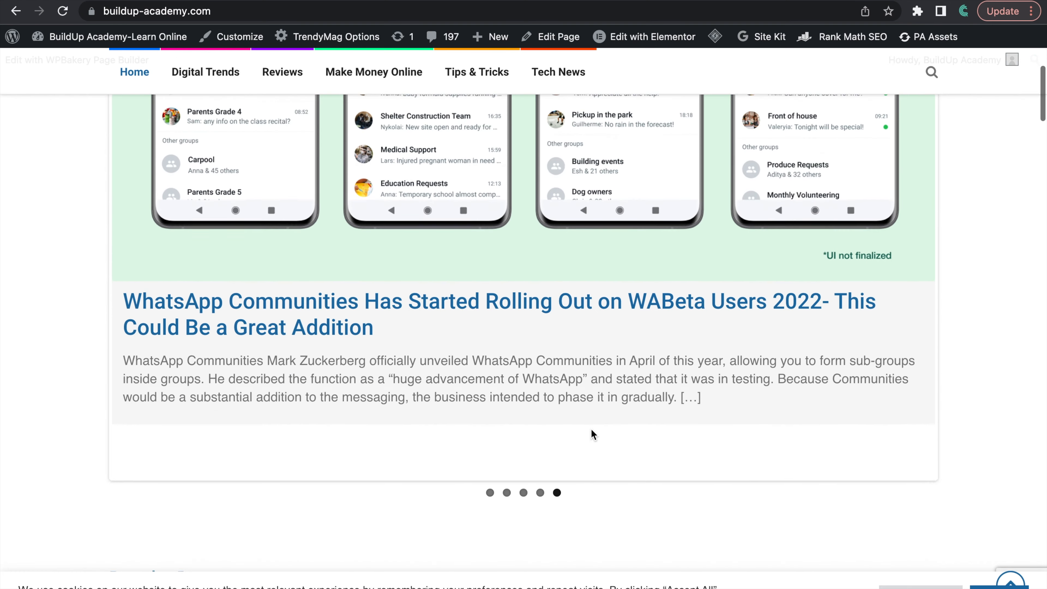
scroll(590, 428, down, 15)
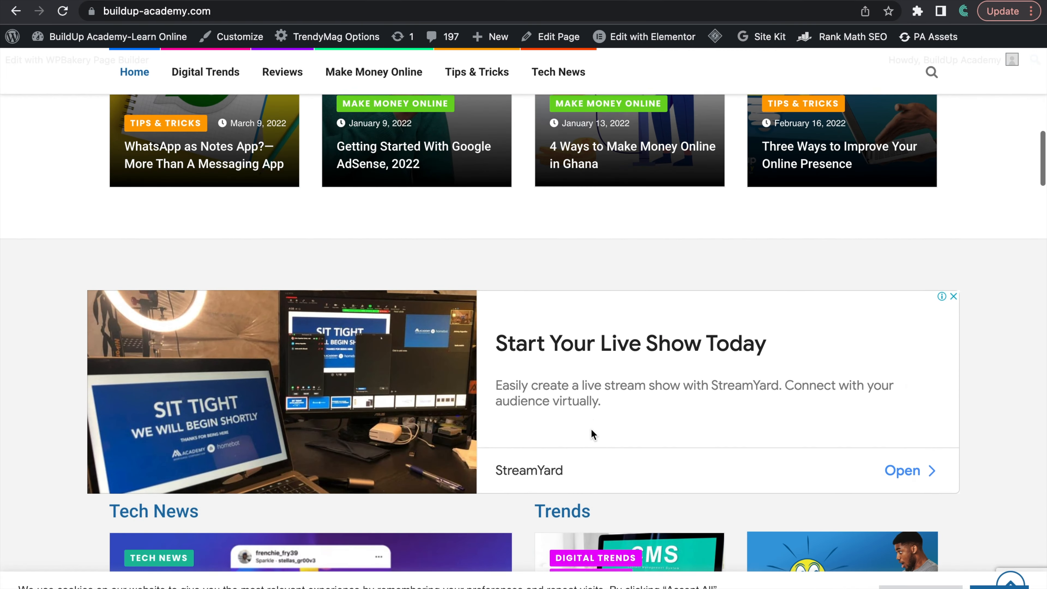
scroll(590, 428, down, 3)
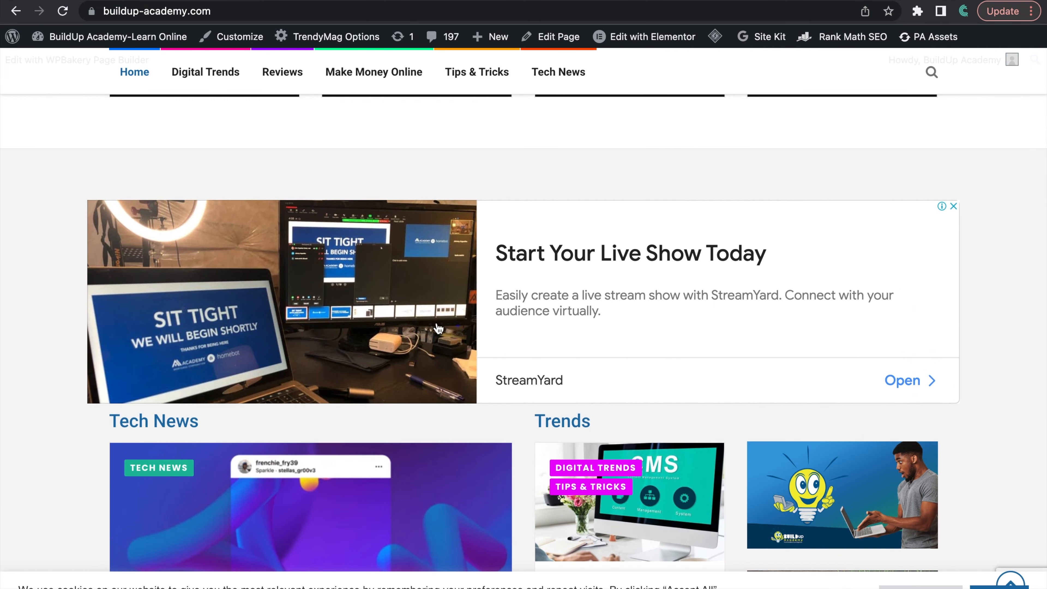
scroll(541, 357, down, 10)
scroll(541, 358, down, 13)
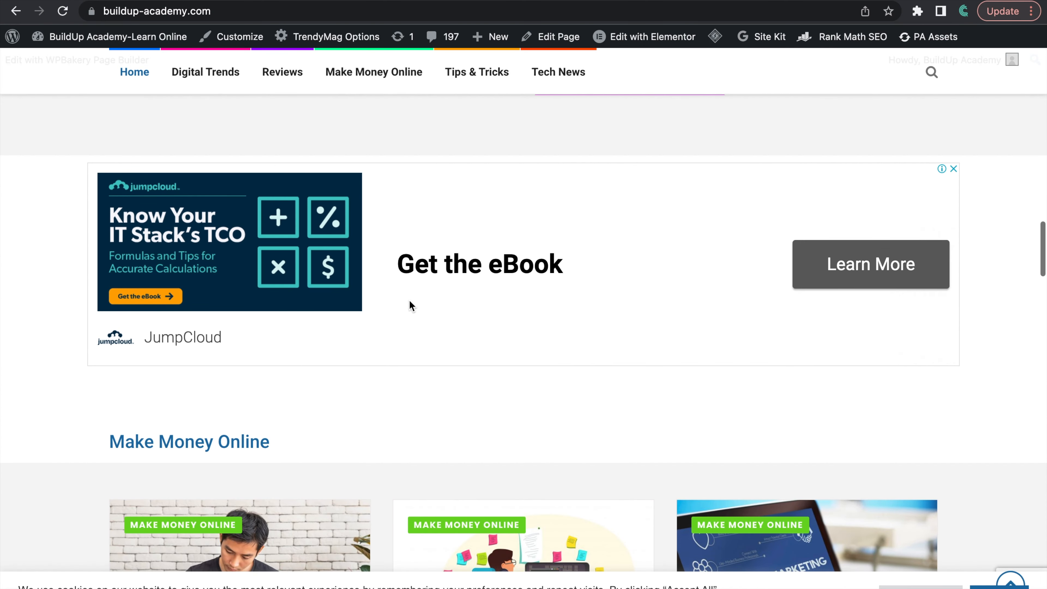
scroll(500, 349, down, 15)
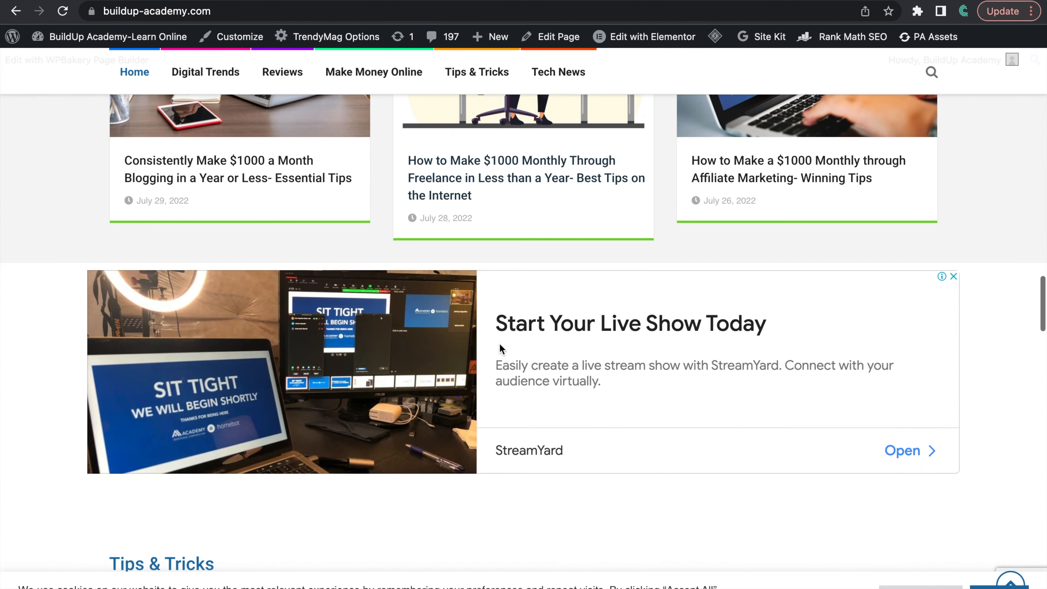
scroll(500, 349, down, 1)
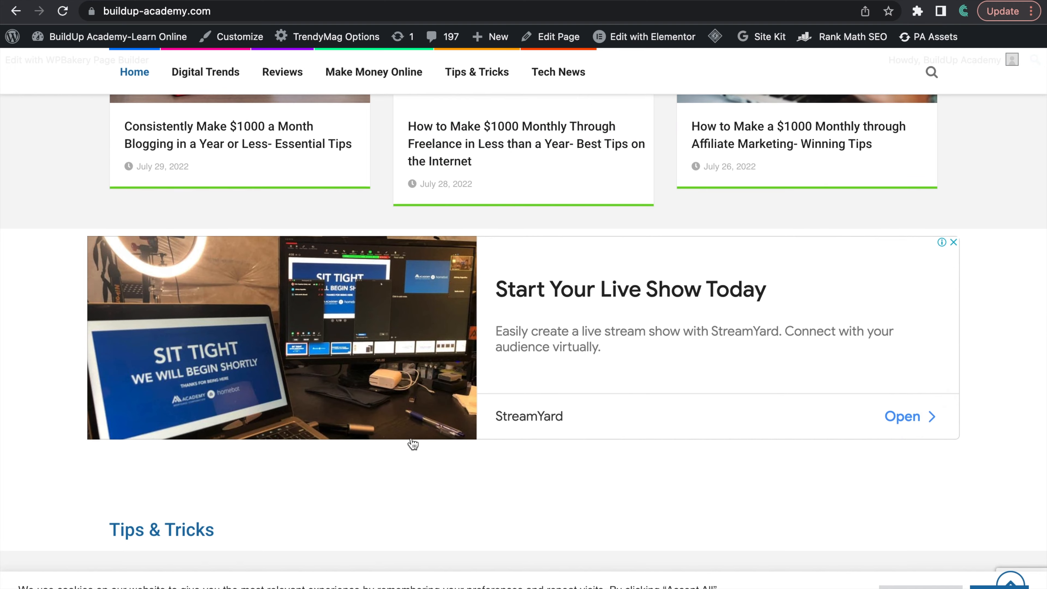
scroll(412, 444, down, 17)
scroll(412, 444, down, 13)
scroll(412, 444, down, 4)
scroll(413, 444, up, 8)
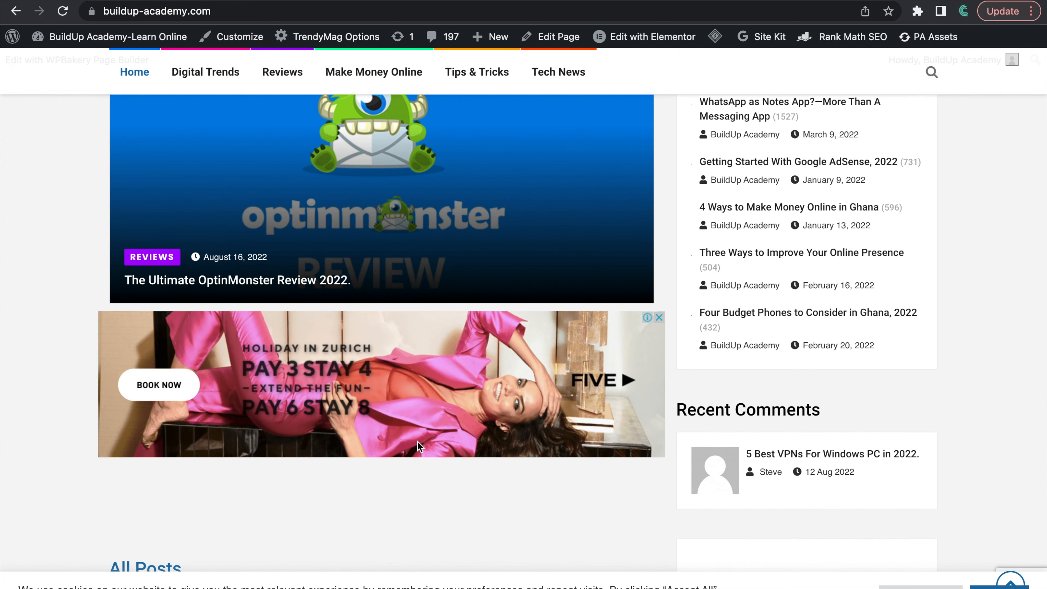
scroll(402, 474, down, 19)
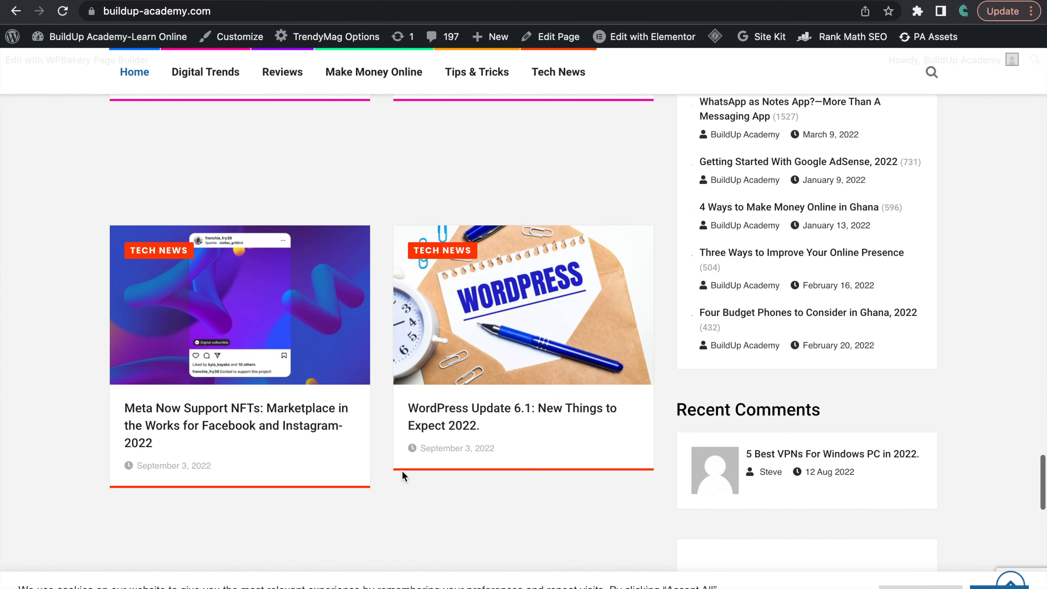
scroll(402, 475, down, 19)
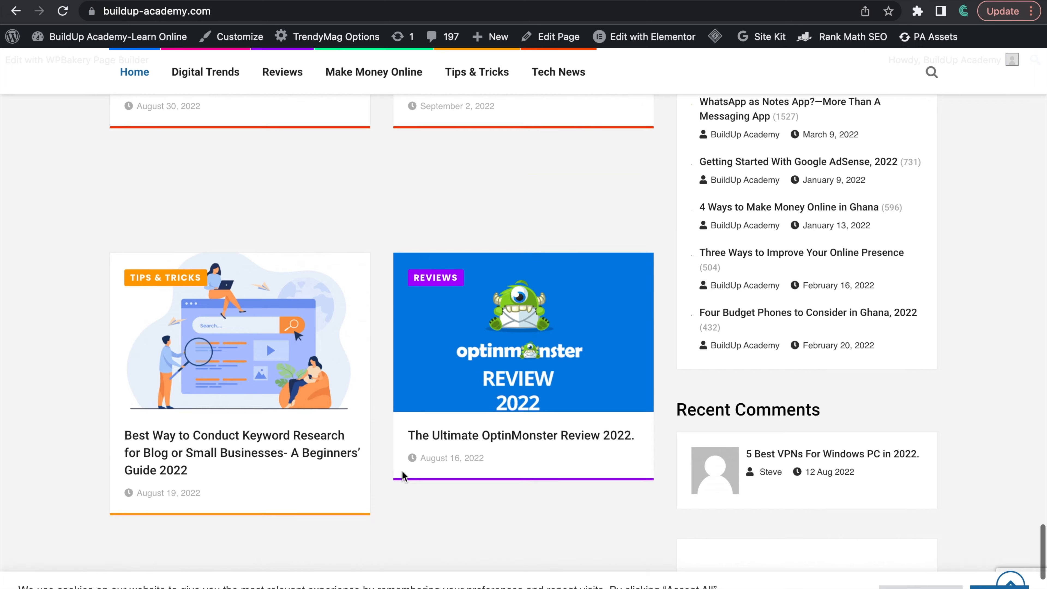
scroll(403, 475, down, 10)
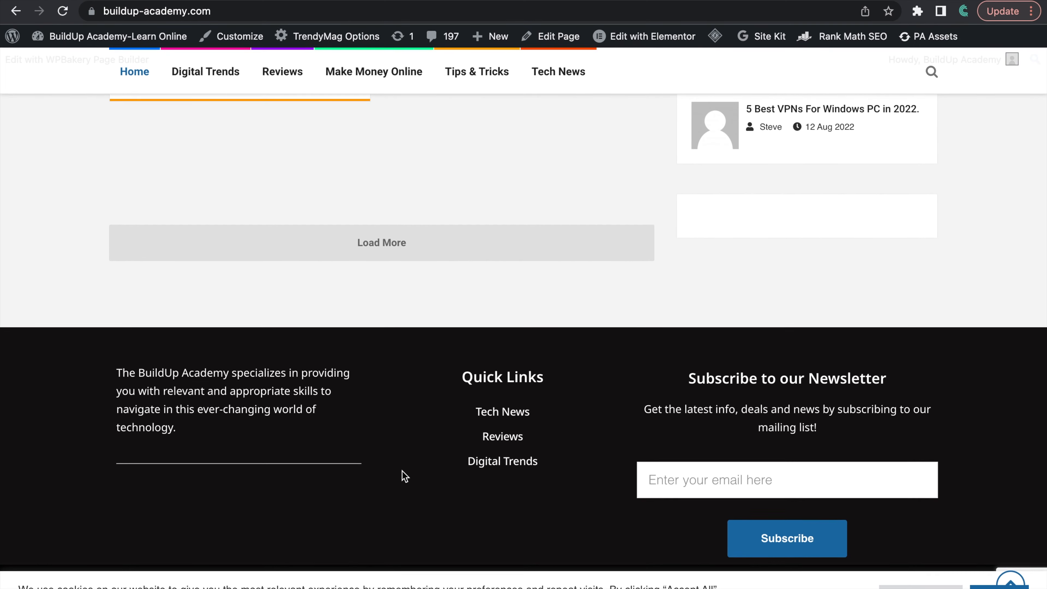
Step: Return to the homepage's beginning and re-examine the banner ads around the Tech News and Make Money Online sections
scroll(404, 479, up, 20)
scroll(401, 497, up, 20)
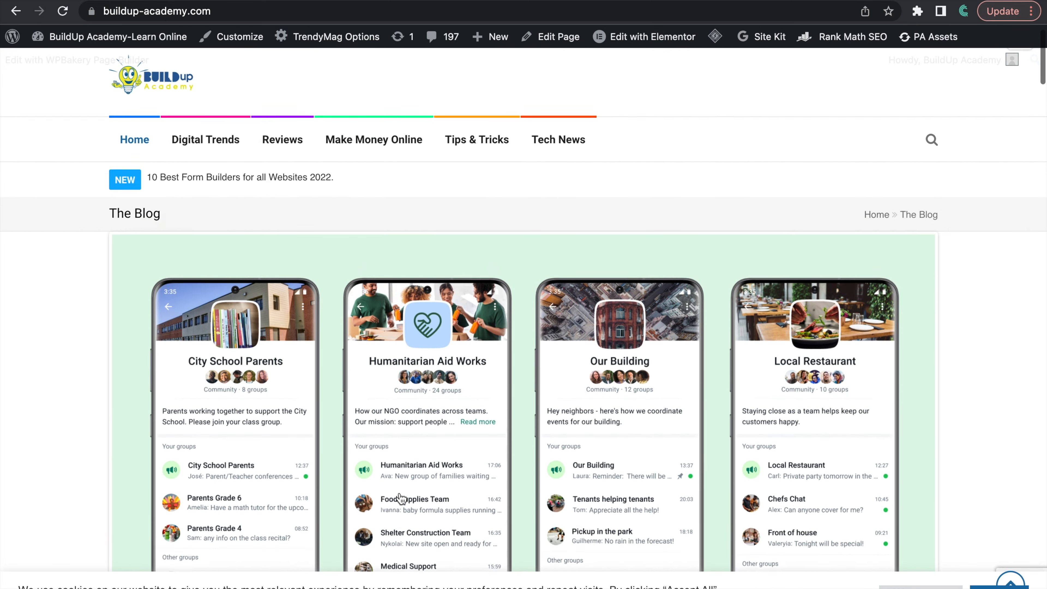
scroll(400, 497, down, 6)
scroll(400, 497, down, 12)
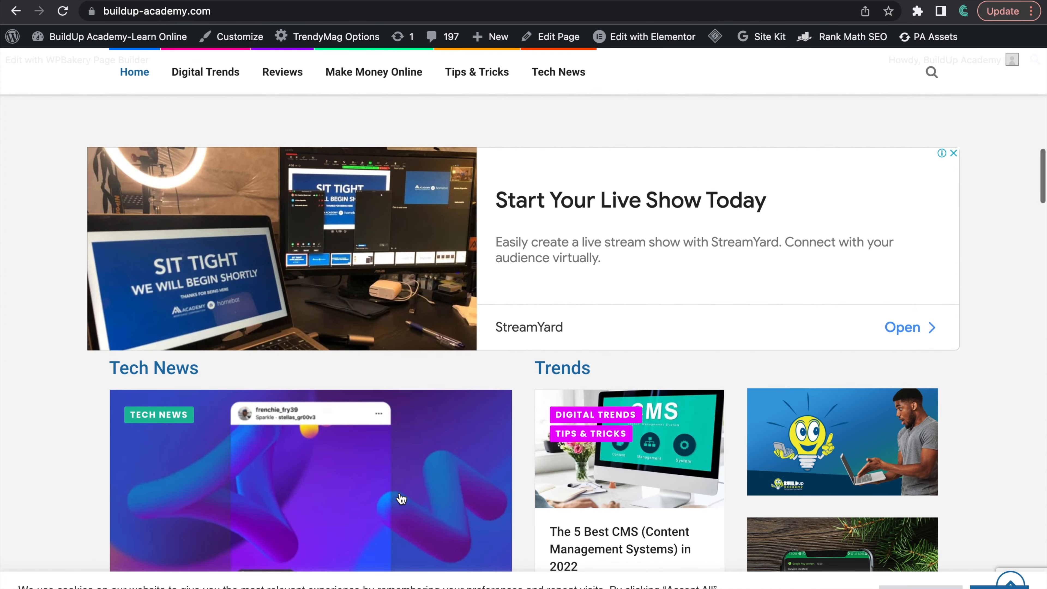
scroll(401, 499, down, 7)
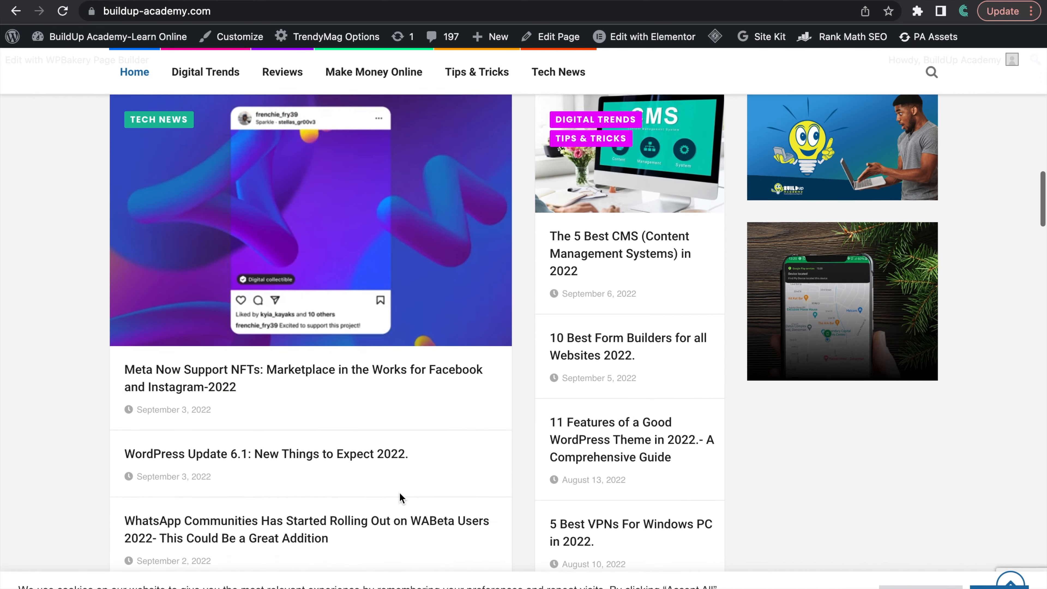
scroll(400, 498, down, 10)
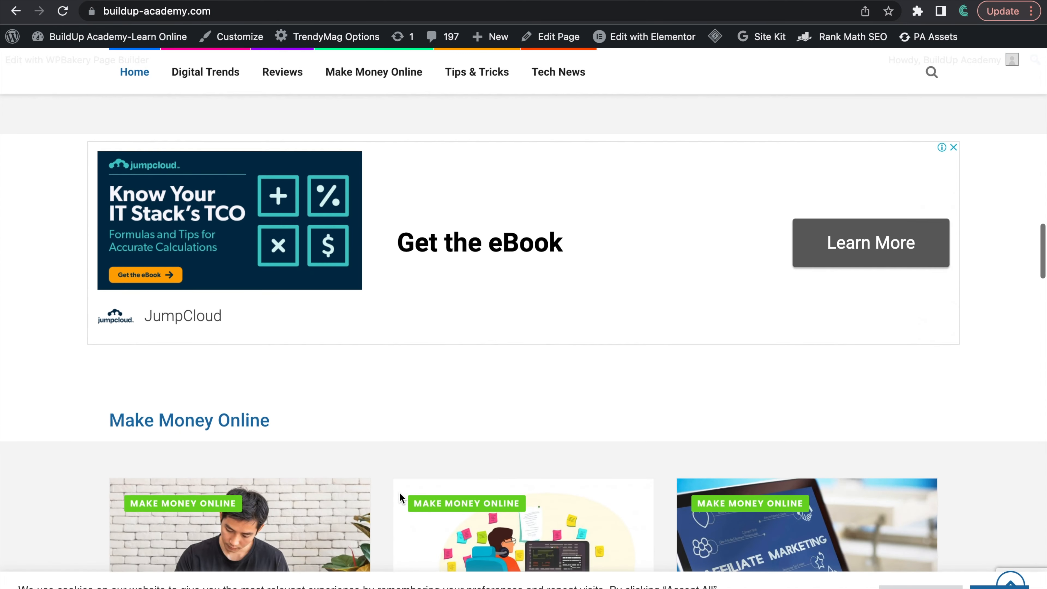
scroll(399, 492, down, 3)
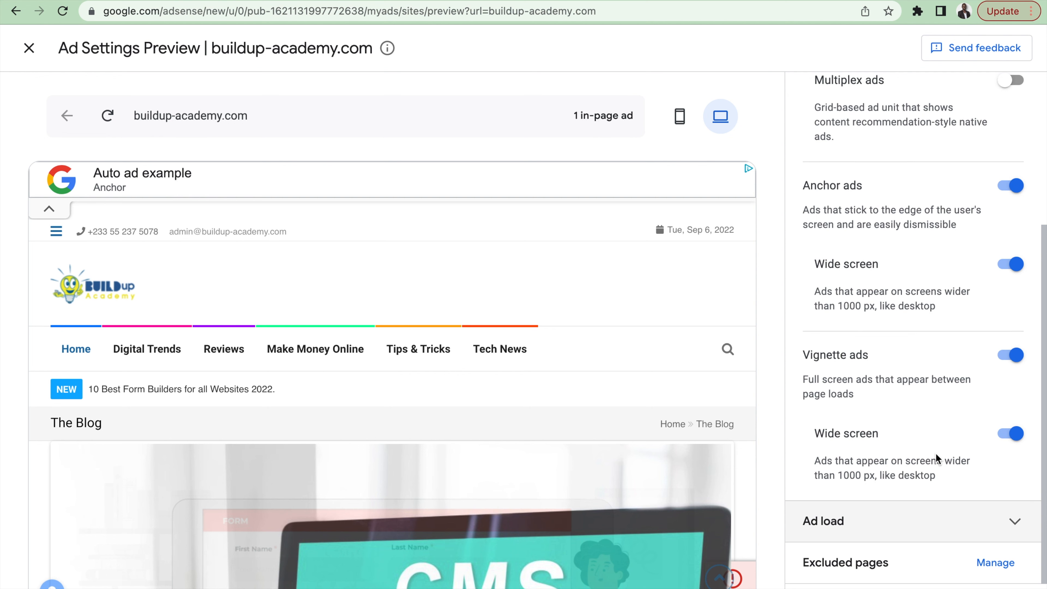
Step: Back in the AdSense ad settings preview, increase the ad load to about the middle of its range
scroll(936, 452, up, 5)
click(1019, 523)
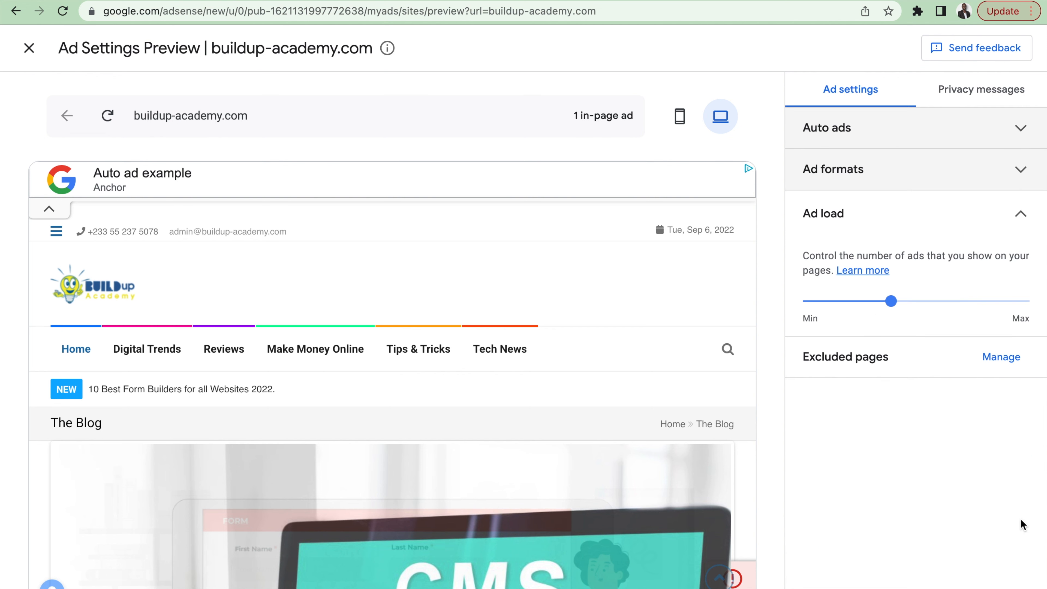
click(893, 308)
drag(893, 308, 921, 310)
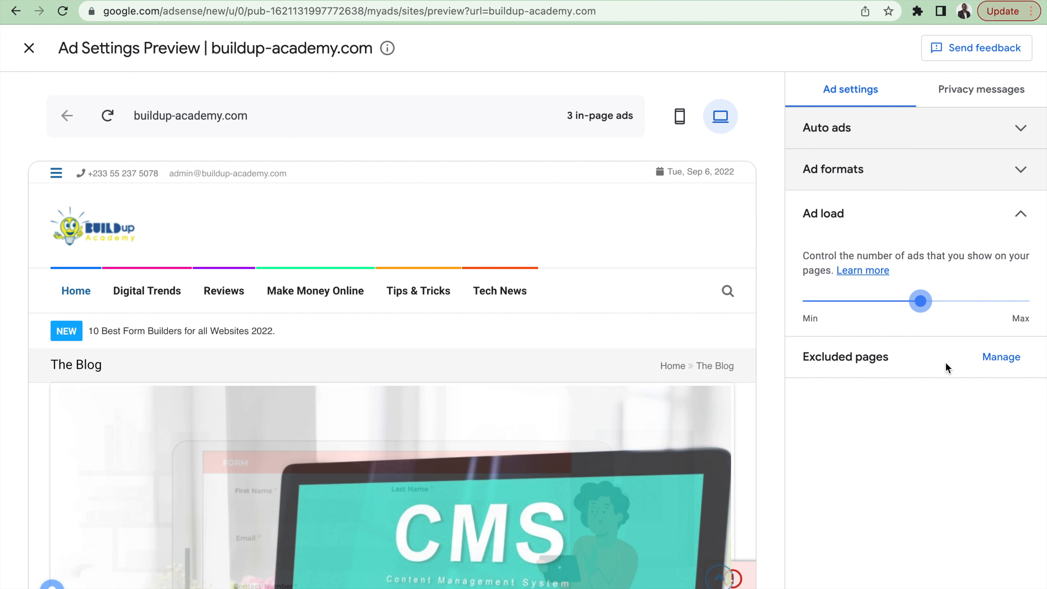
Step: Turn off Auto ads for buildup-academy.com and save the change with the Apply now option
click(1016, 128)
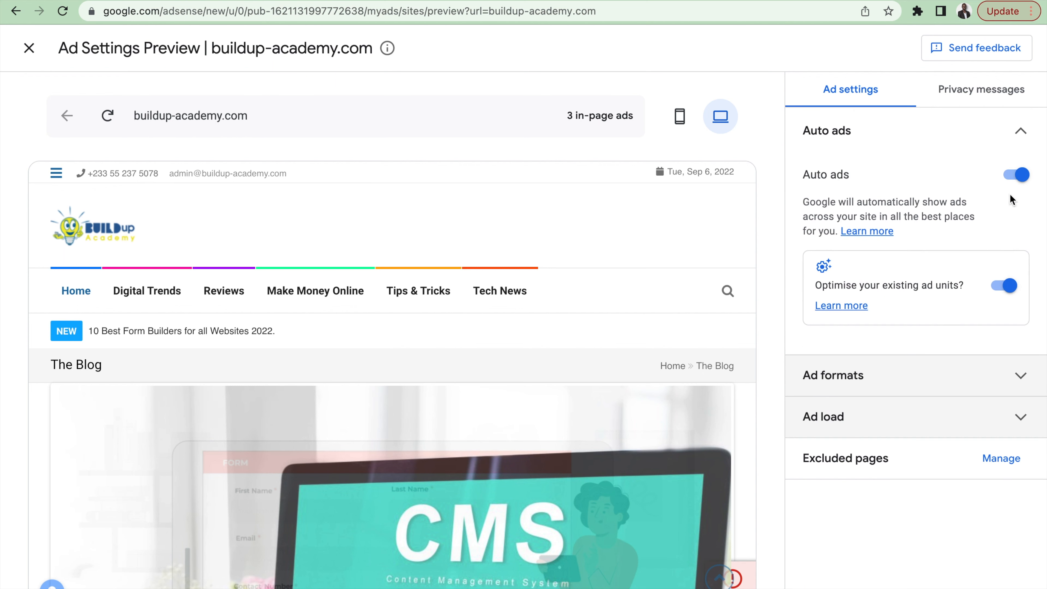
click(1016, 178)
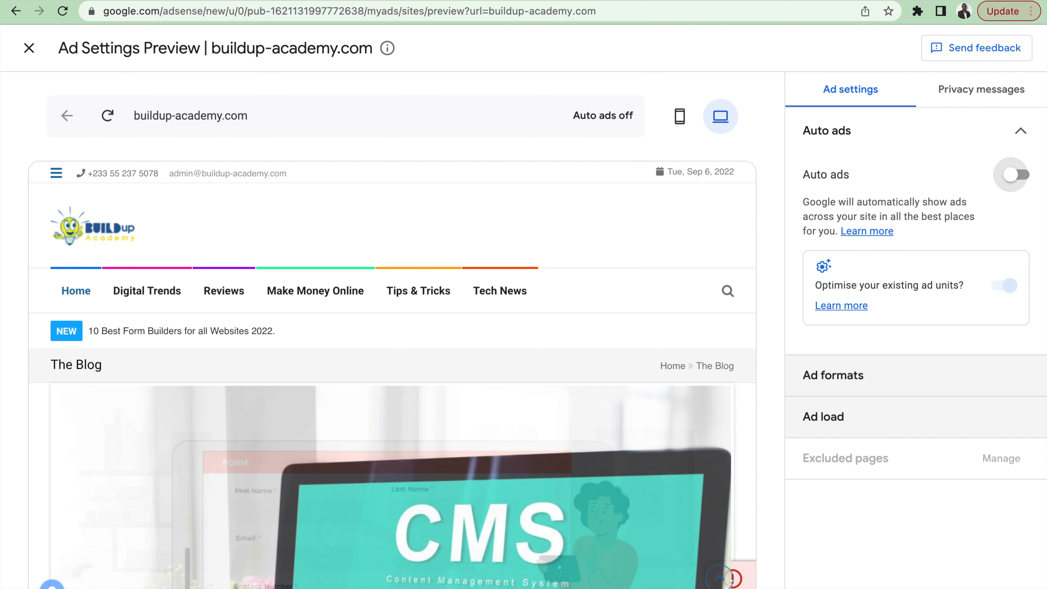
click(923, 587)
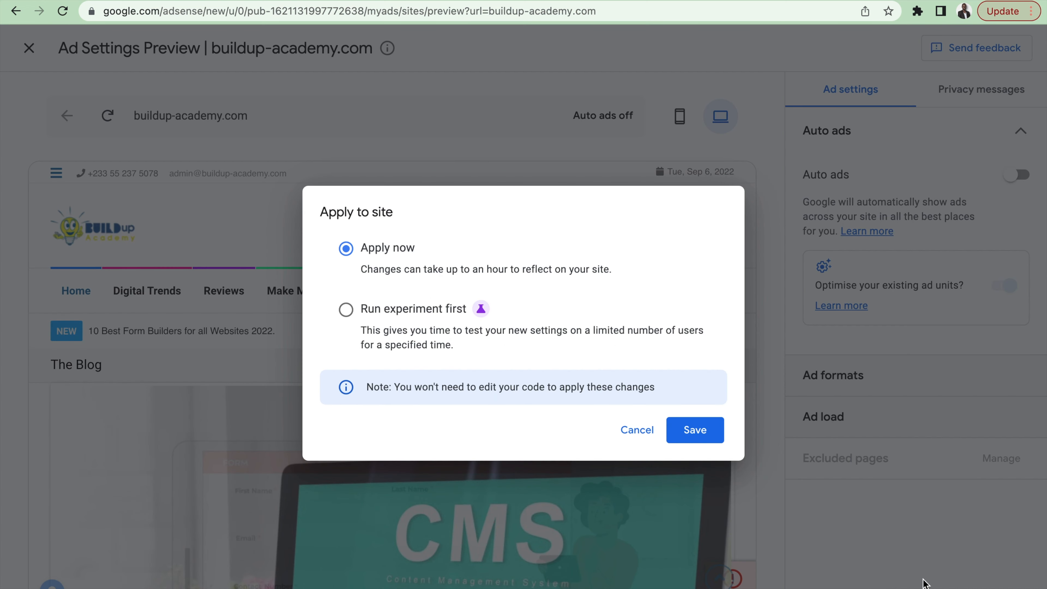
click(705, 436)
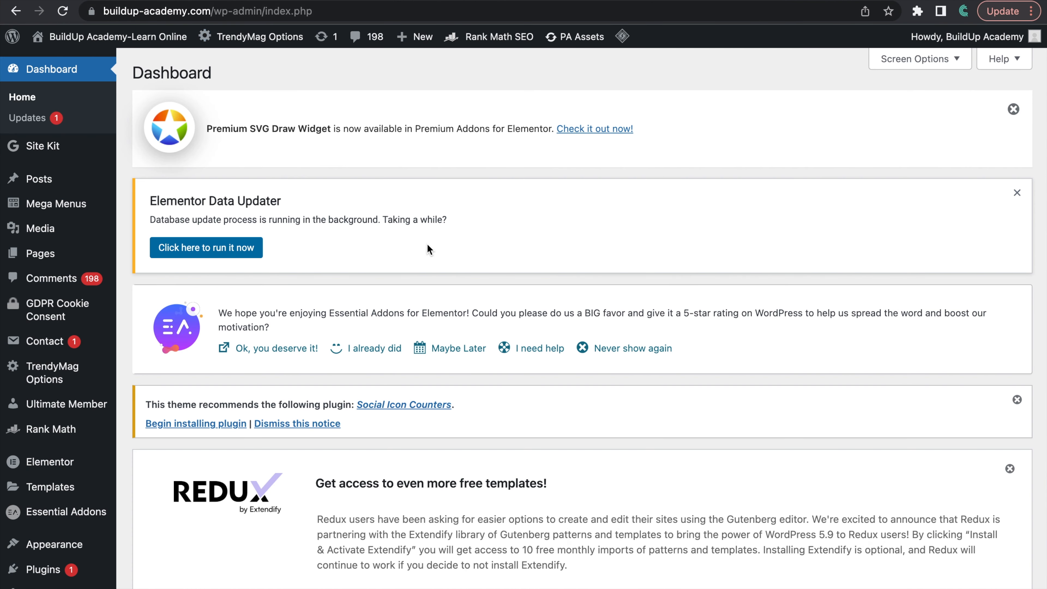
Step: Purge all of the WordPress site's caches with the cache plugin's Purge All command
scroll(591, 336, down, 3)
scroll(590, 336, up, 3)
mouse_move(622, 41)
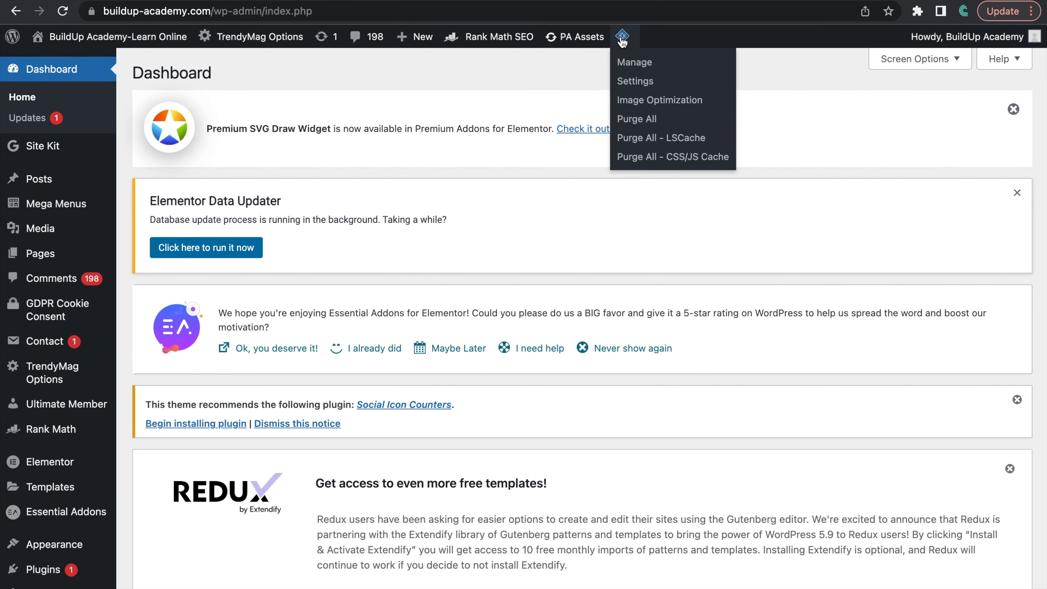
click(636, 120)
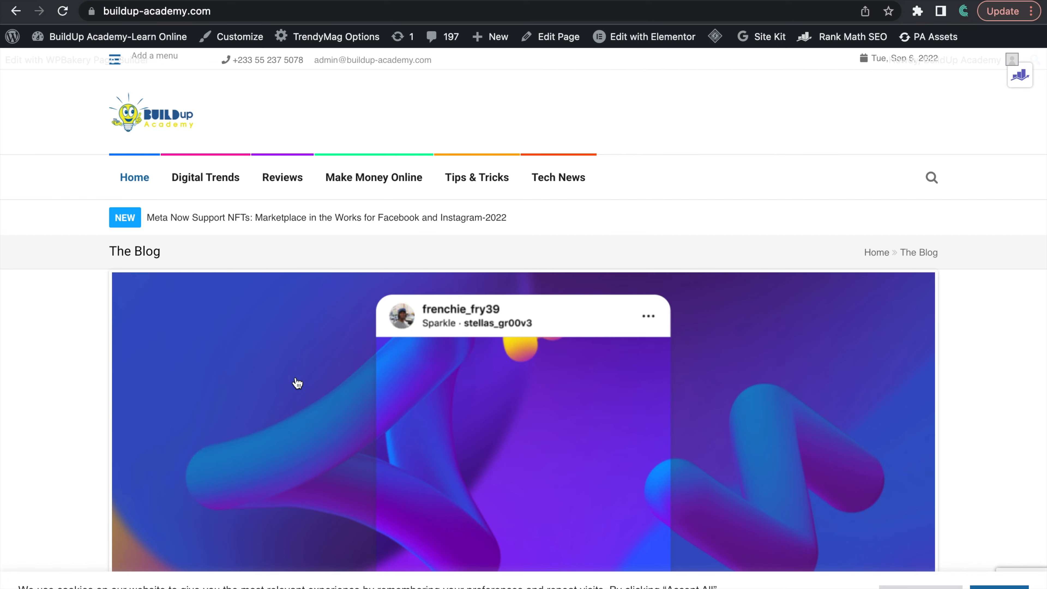
Step: Open the live buildup-academy.com homepage and check the area around the featured post slider for ads
scroll(287, 391, down, 20)
scroll(289, 390, down, 20)
scroll(289, 390, up, 20)
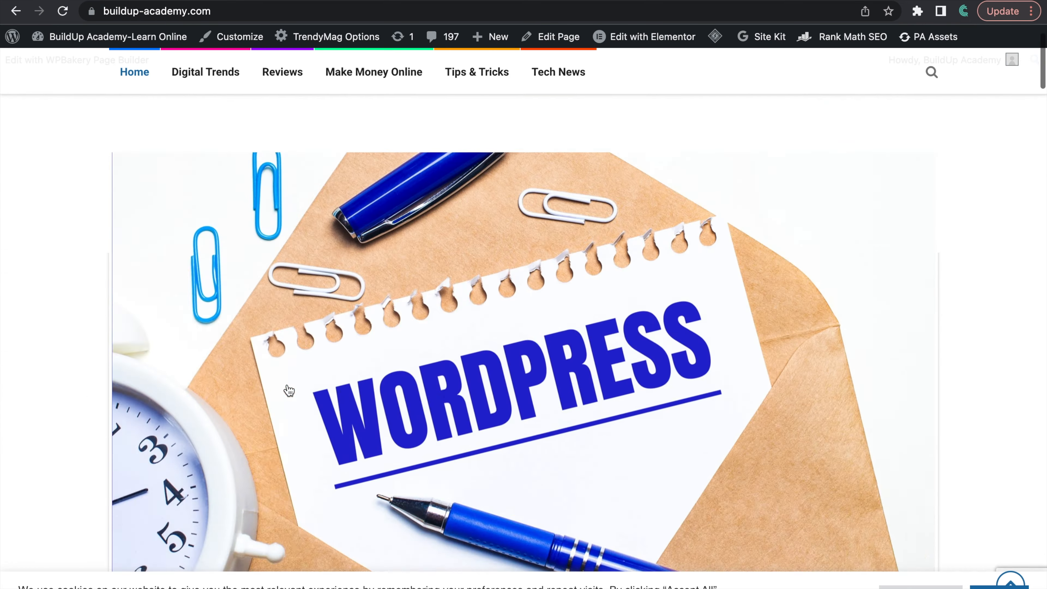
scroll(289, 391, up, 3)
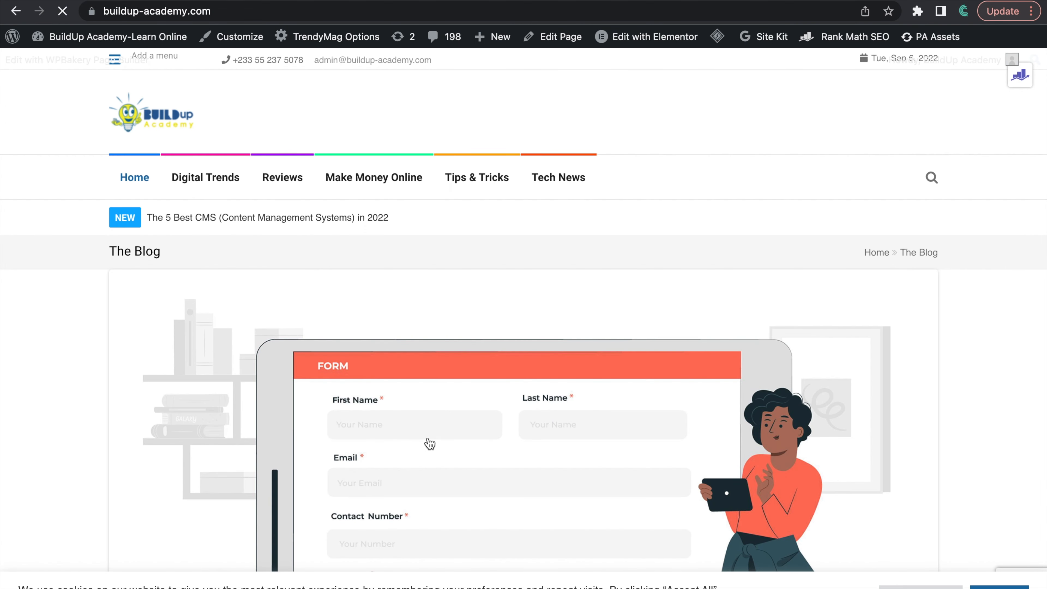
Step: Reload the homepage and examine all its sections down to the footer and back for remaining auto ads
scroll(430, 444, down, 15)
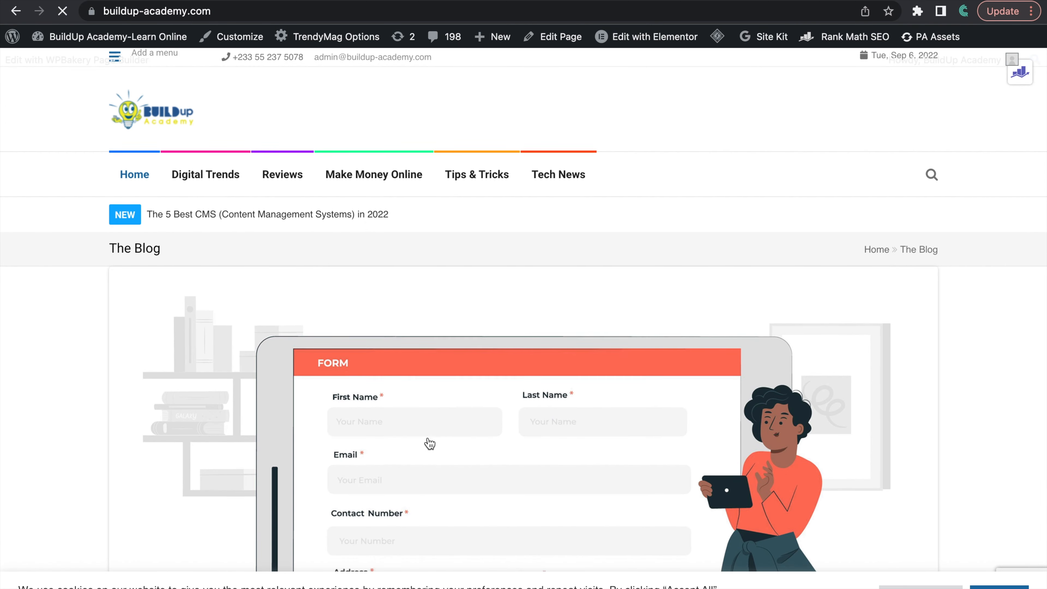
scroll(430, 443, down, 20)
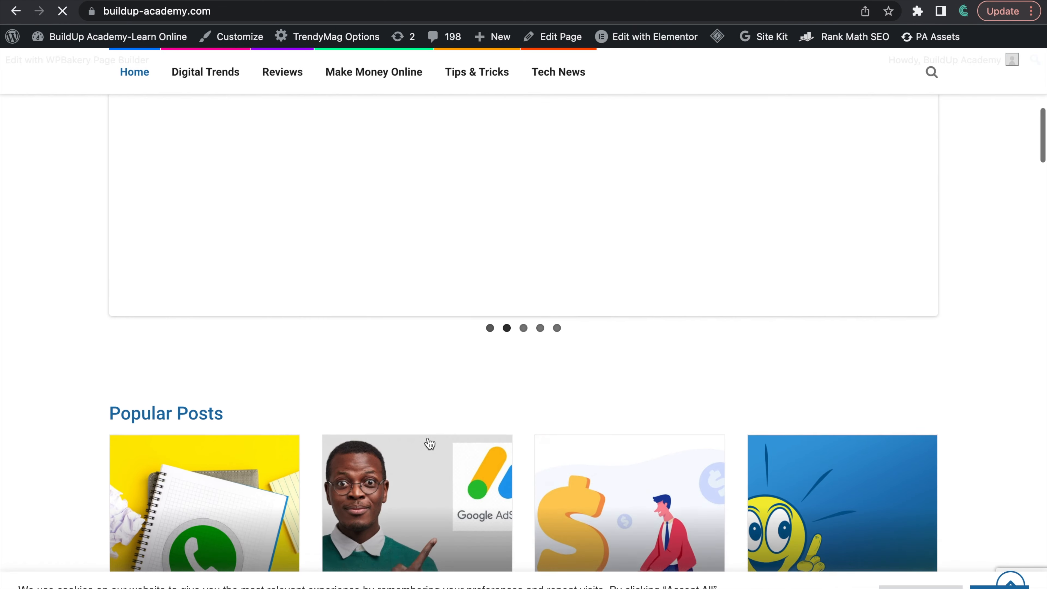
scroll(430, 443, down, 16)
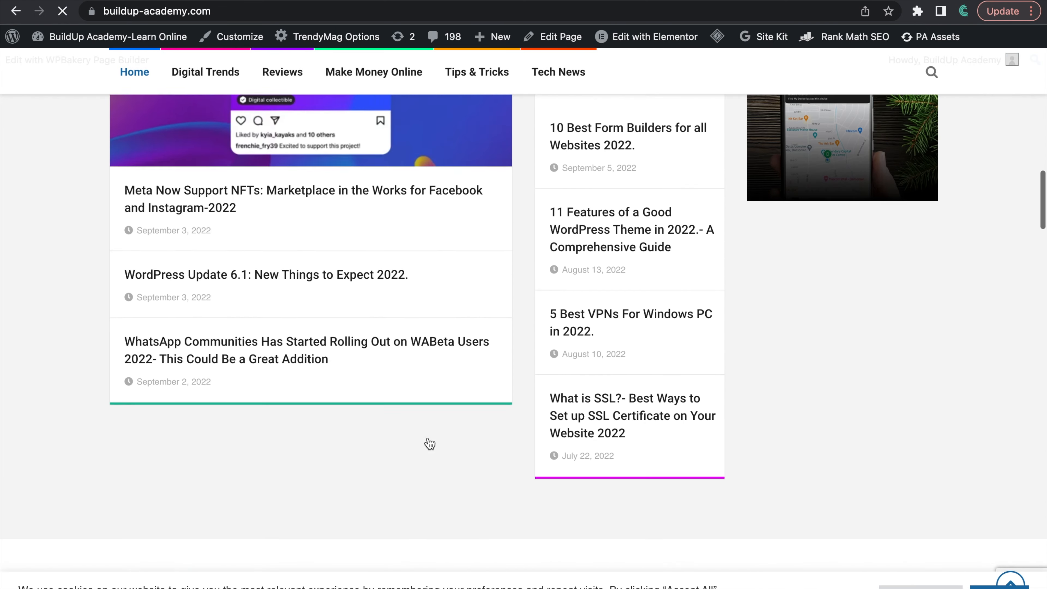
scroll(430, 443, down, 15)
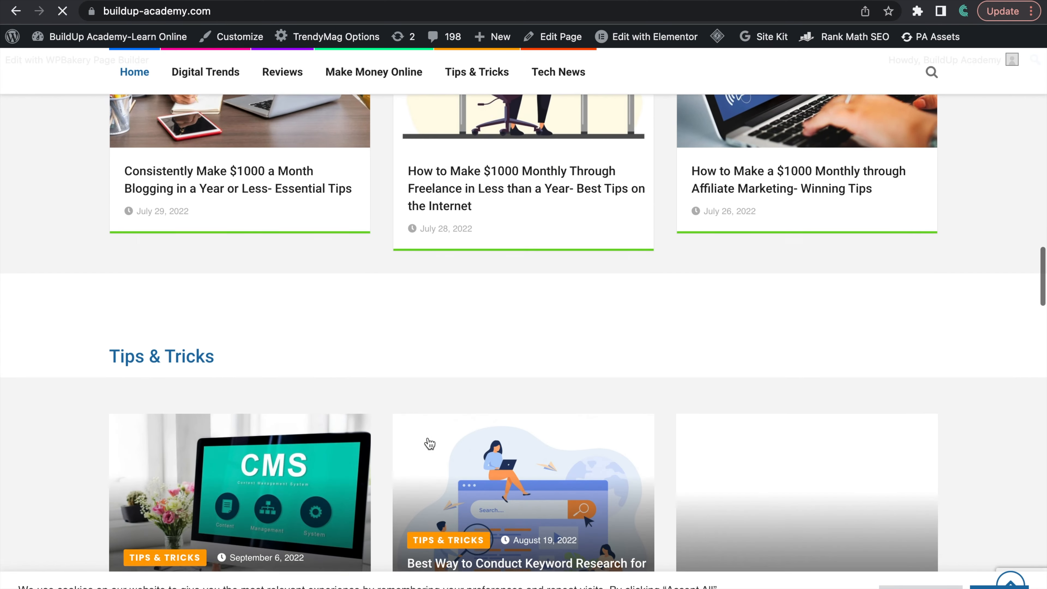
scroll(430, 443, down, 15)
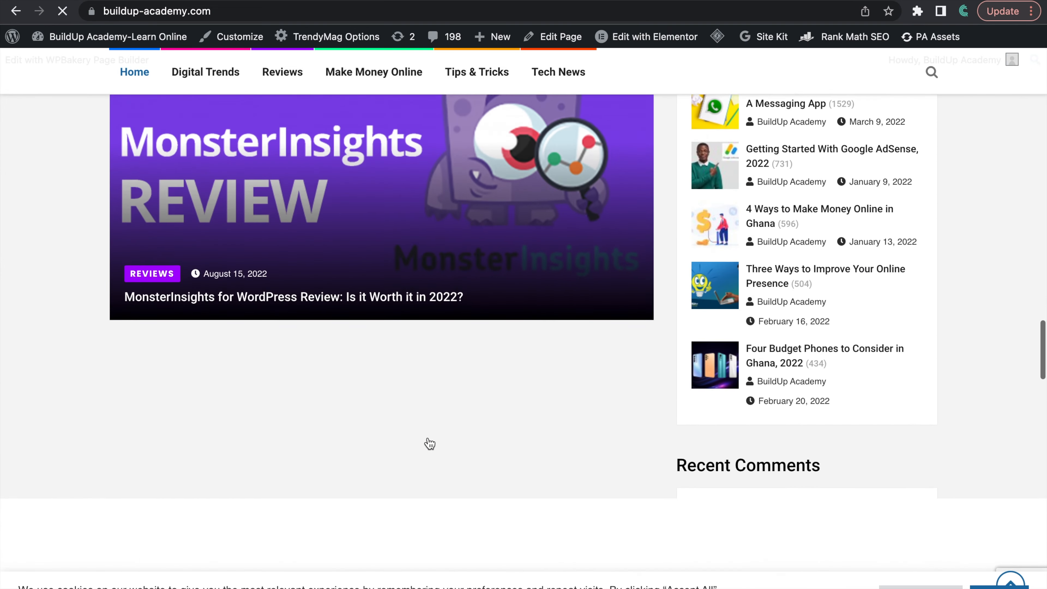
scroll(429, 443, down, 15)
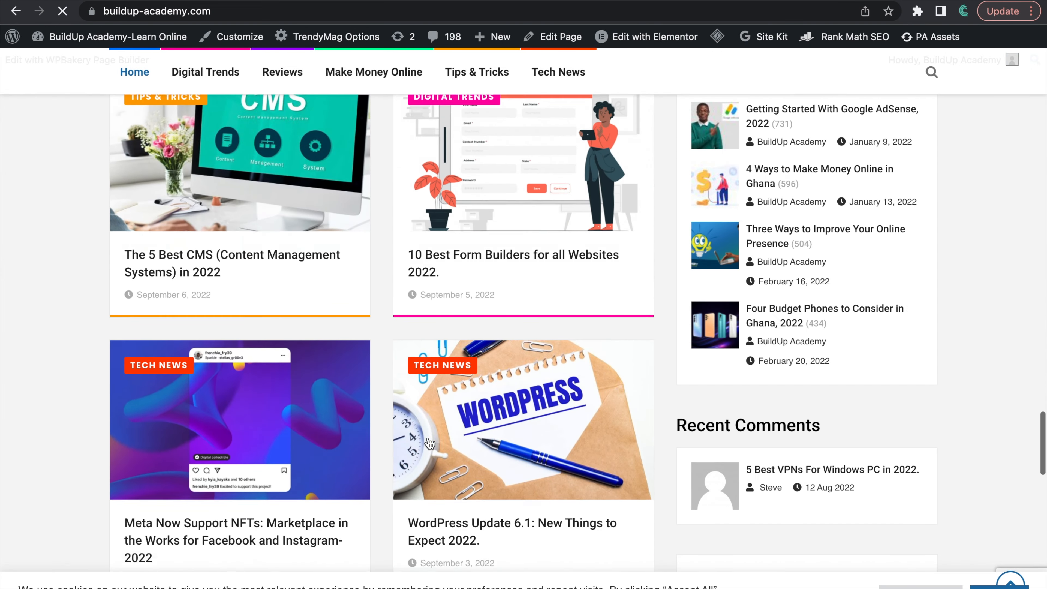
scroll(430, 444, down, 6)
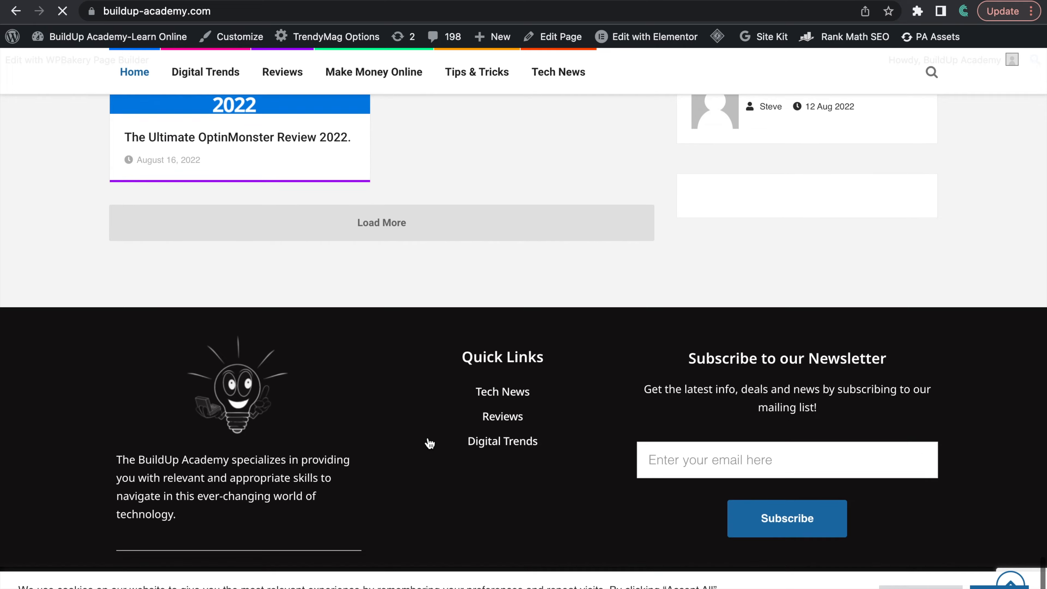
scroll(429, 443, up, 8)
scroll(430, 443, up, 20)
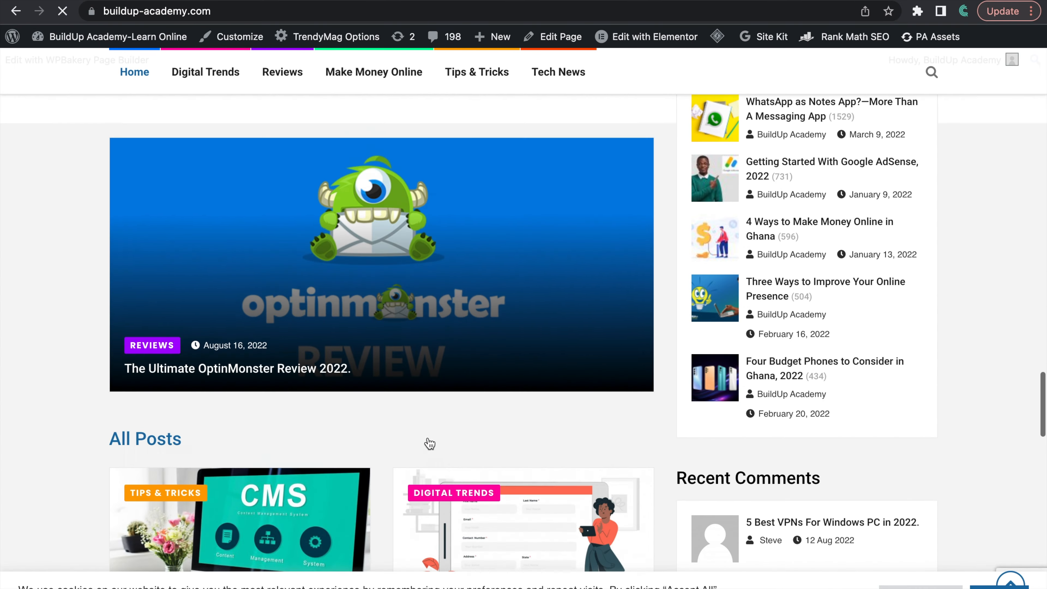
scroll(430, 443, up, 10)
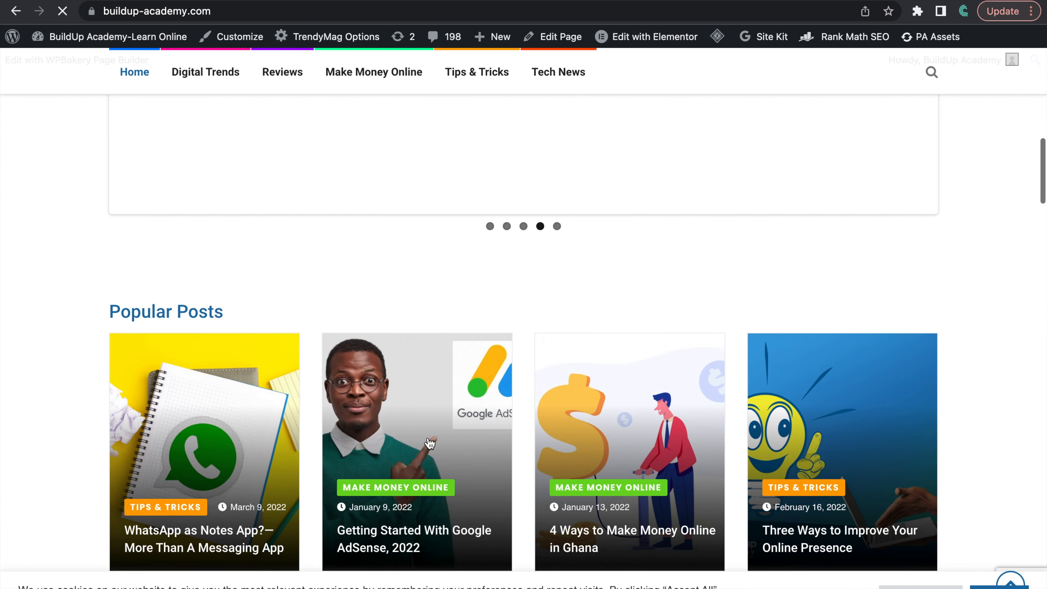
scroll(430, 443, up, 3)
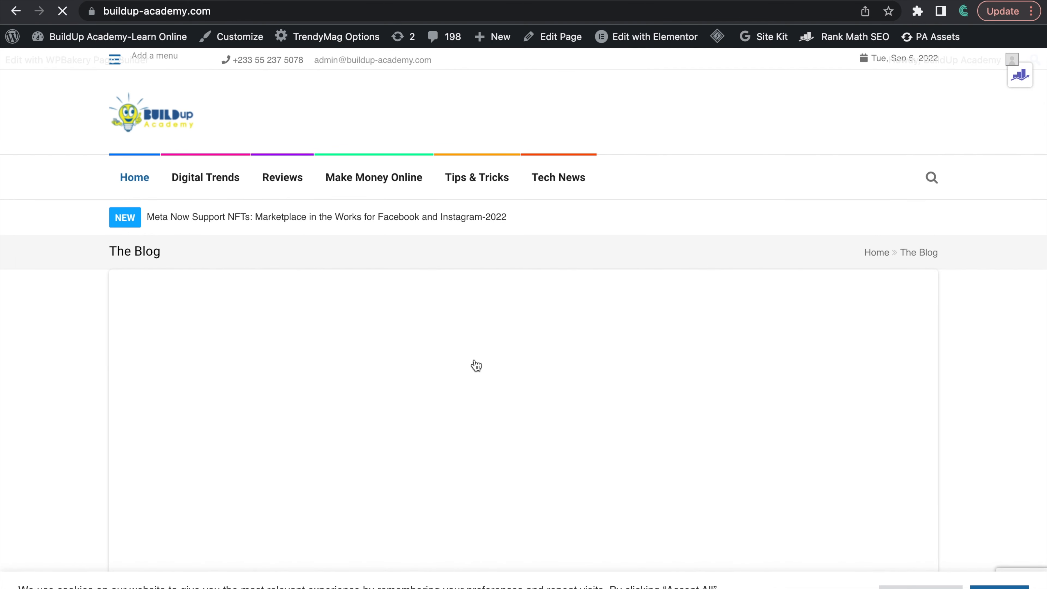
Step: Switch back to AdSense and start creating a new Display ads unit under the By ad unit options
key(ctrl+Left)
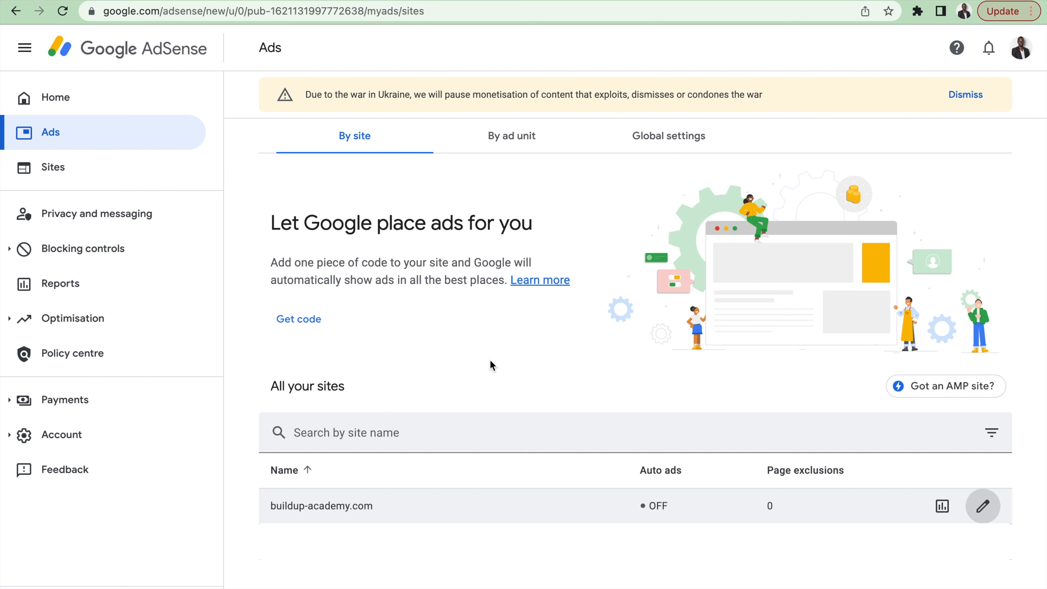
click(531, 142)
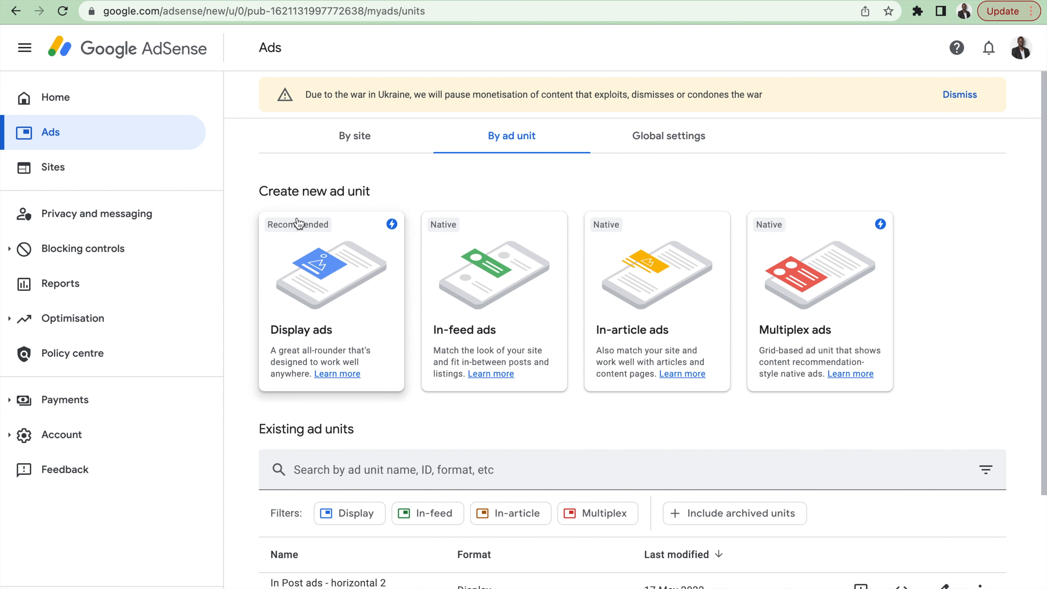
click(350, 309)
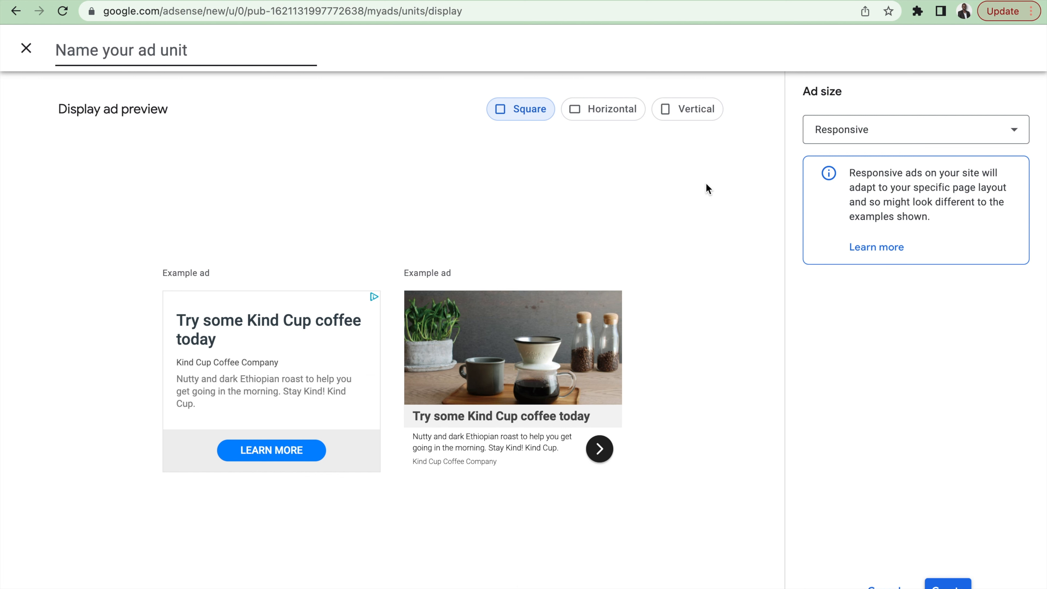
Step: Preview the display ad in the Vertical shape and name the ad unit "Sidebar Ads"
click(687, 115)
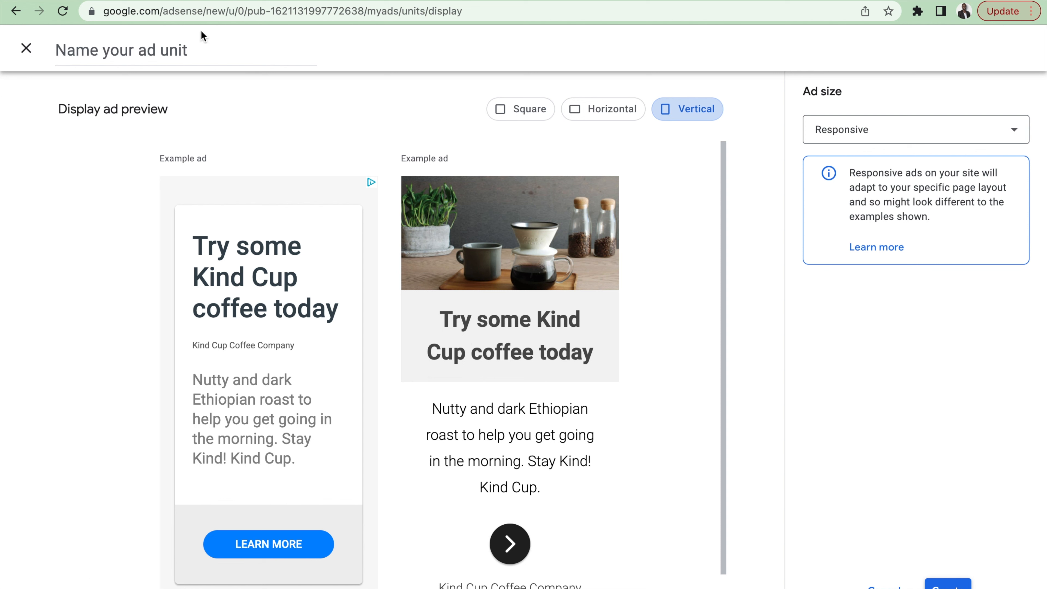
click(192, 52)
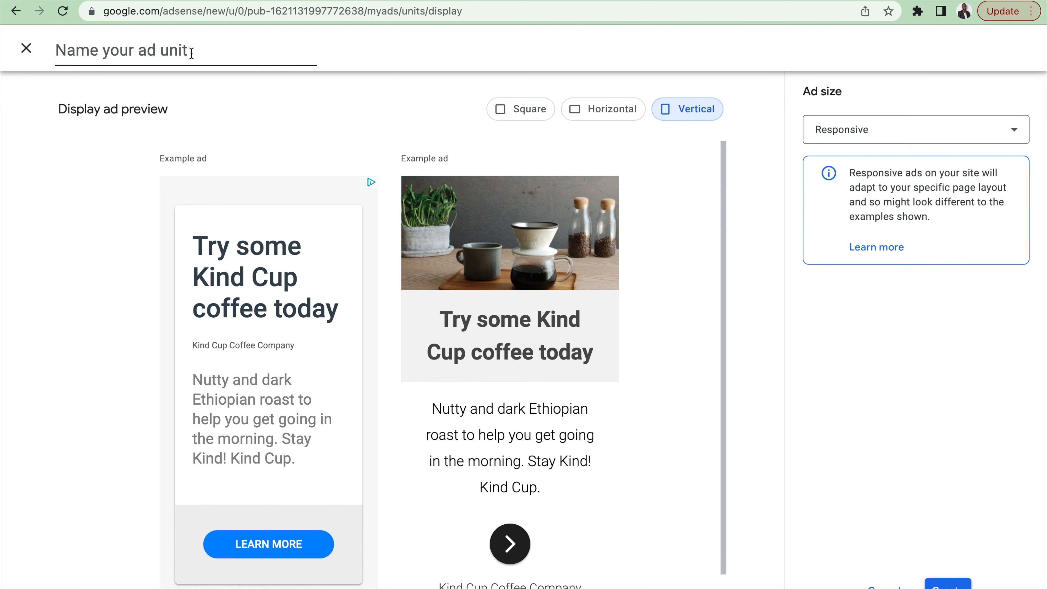
text(Sidebar Ads)
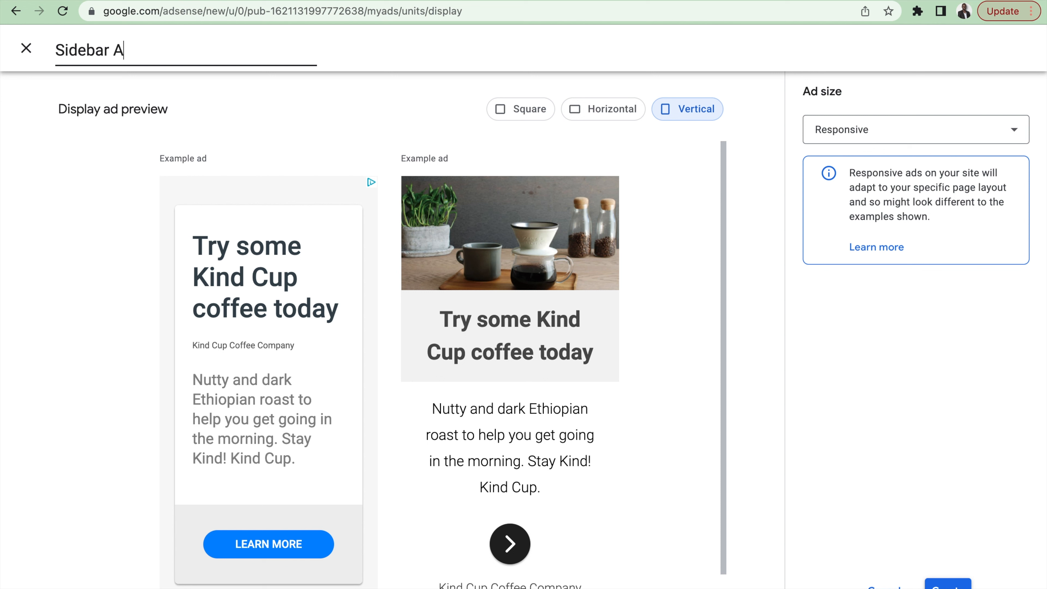
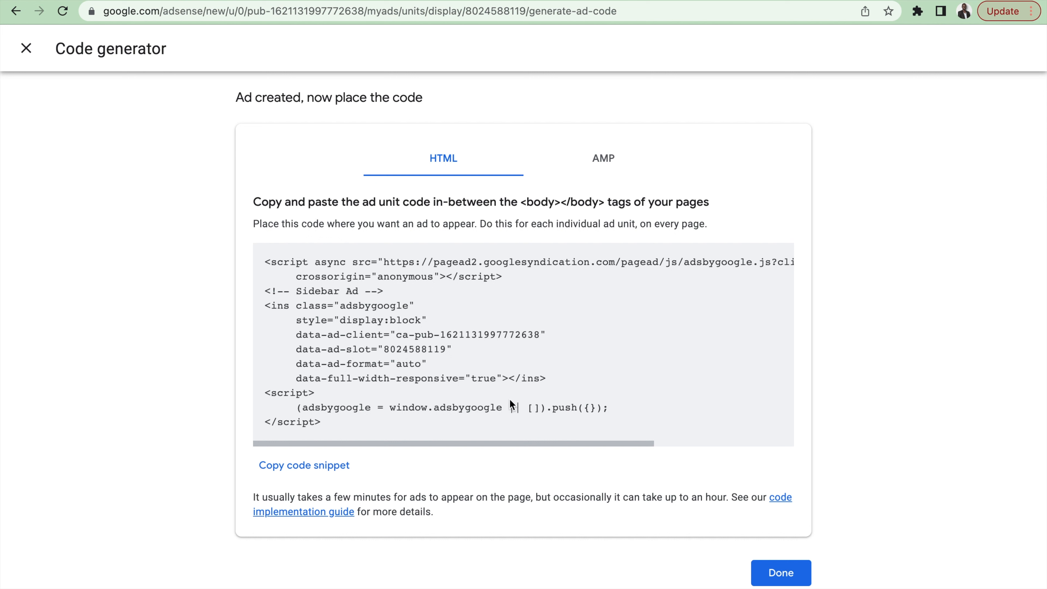
Step: Copy the HTML code snippet of the new sidebar ad unit and switch to the buildup-academy.com WordPress dashboard
drag(330, 423, 265, 263)
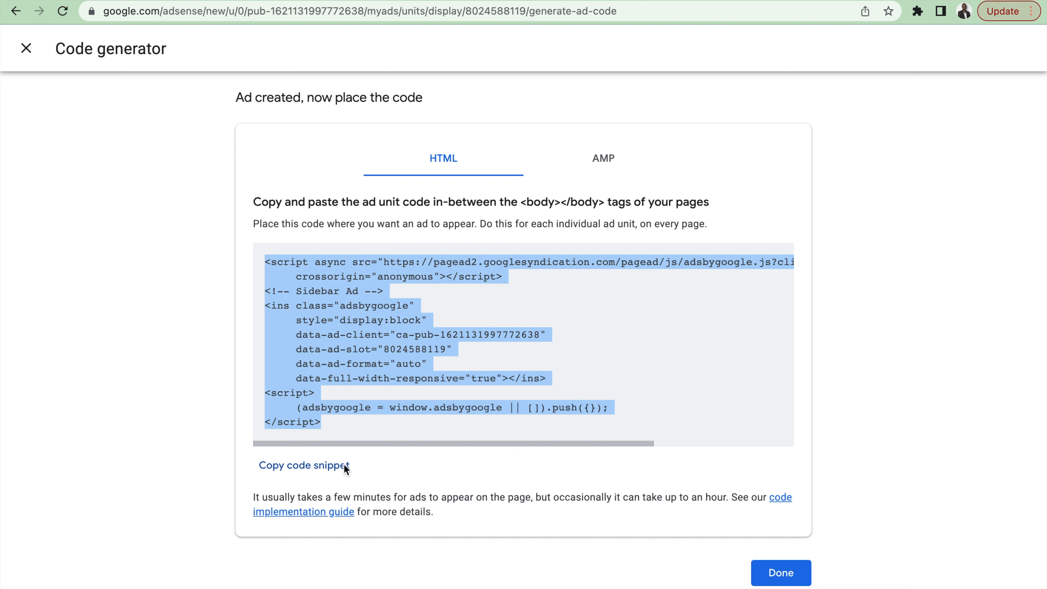
click(312, 468)
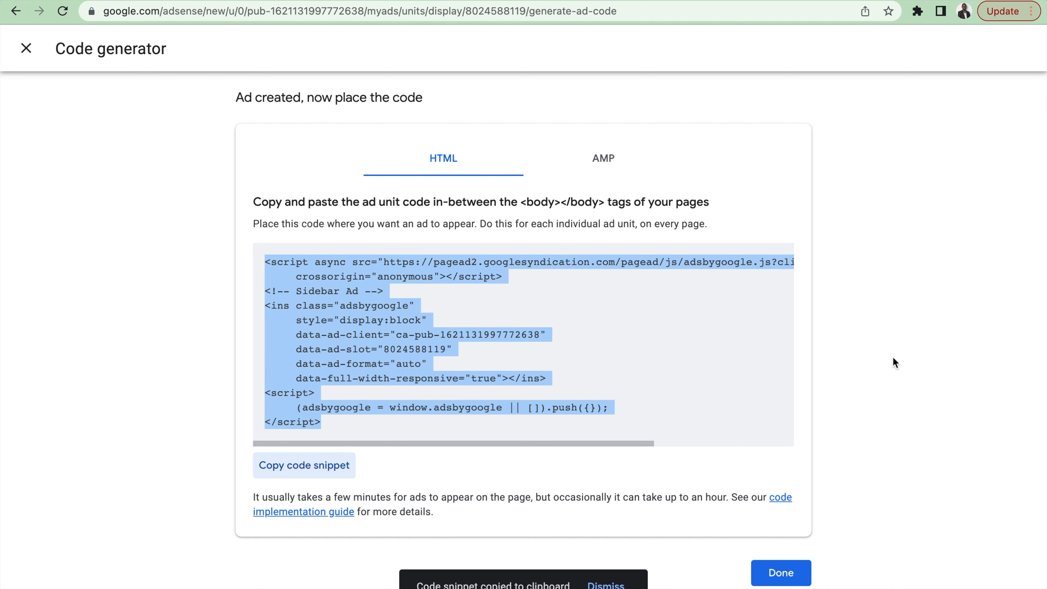
key(ctrl+Right)
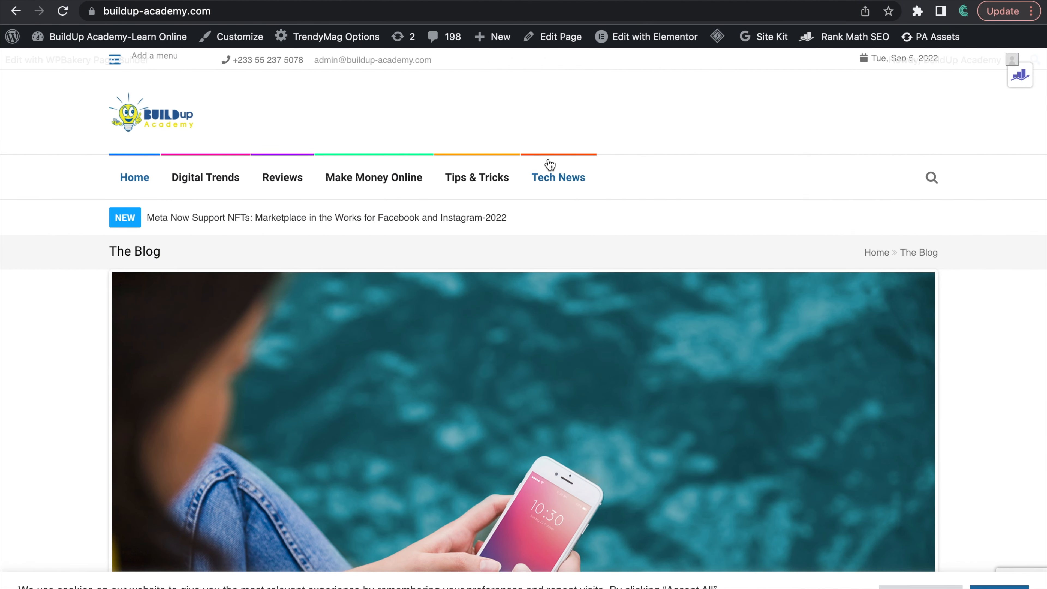
click(283, 1)
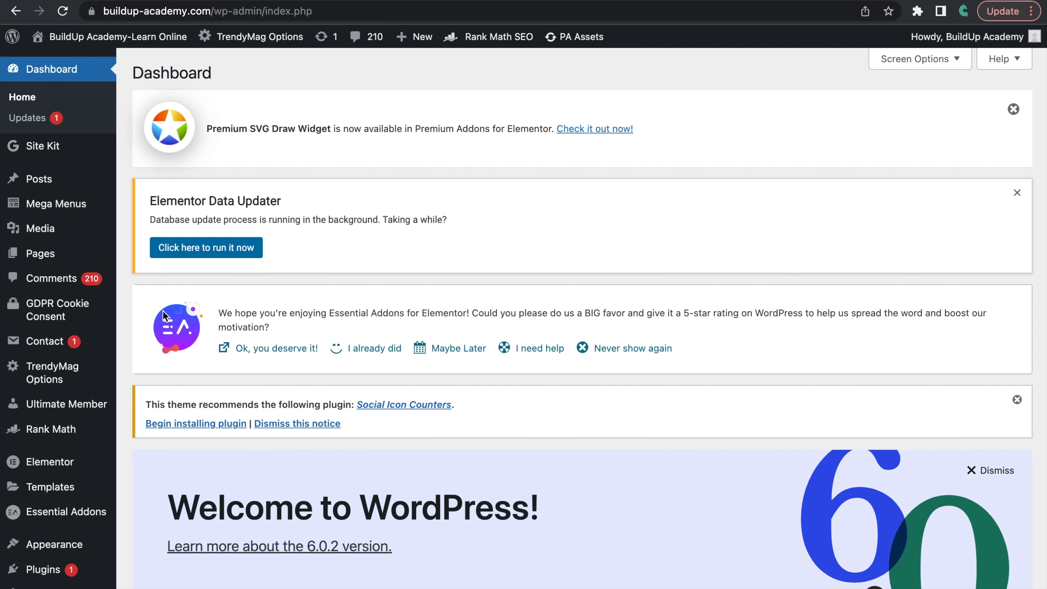
Step: Open the site's Widgets management page from the WordPress dashboard
scroll(60, 433, down, 5)
scroll(60, 437, down, 2)
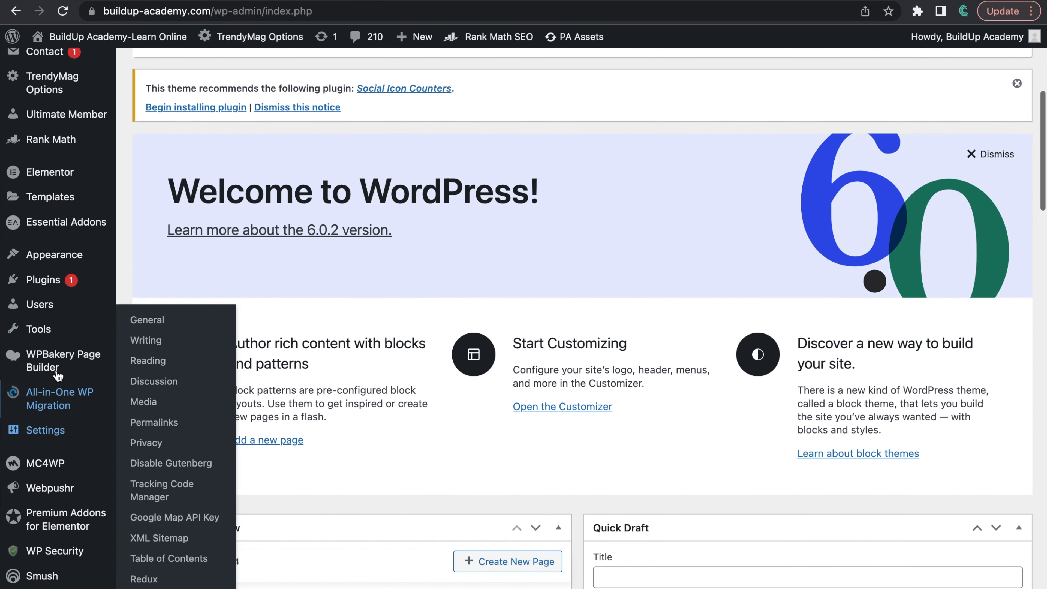
mouse_move(49, 262)
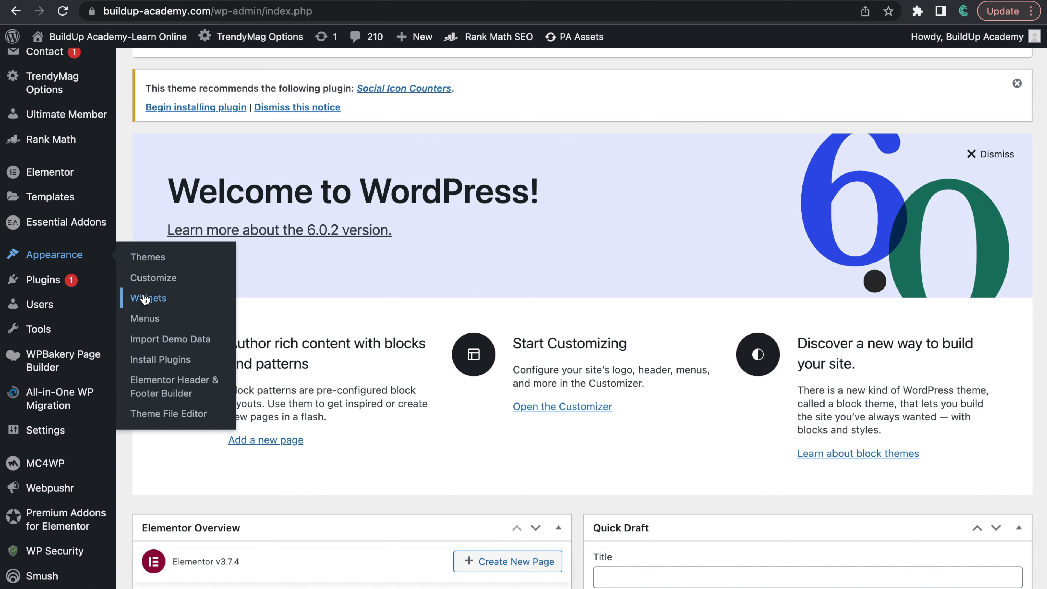
click(151, 301)
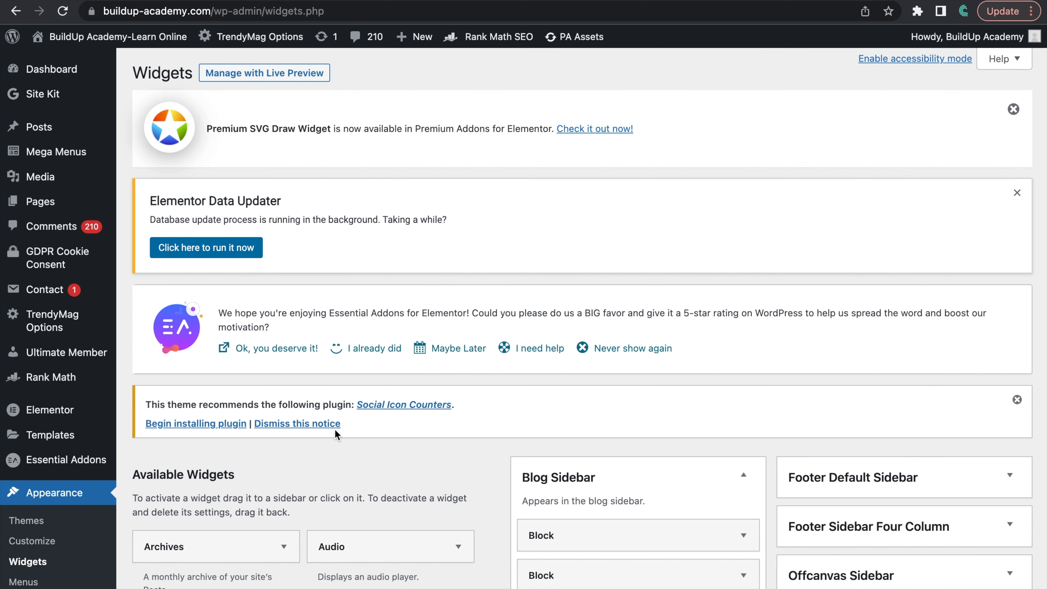
Step: Add a Custom HTML widget at the end of the Blog Sidebar, below the Mailchimp Sign-Up Form
scroll(416, 454, down, 8)
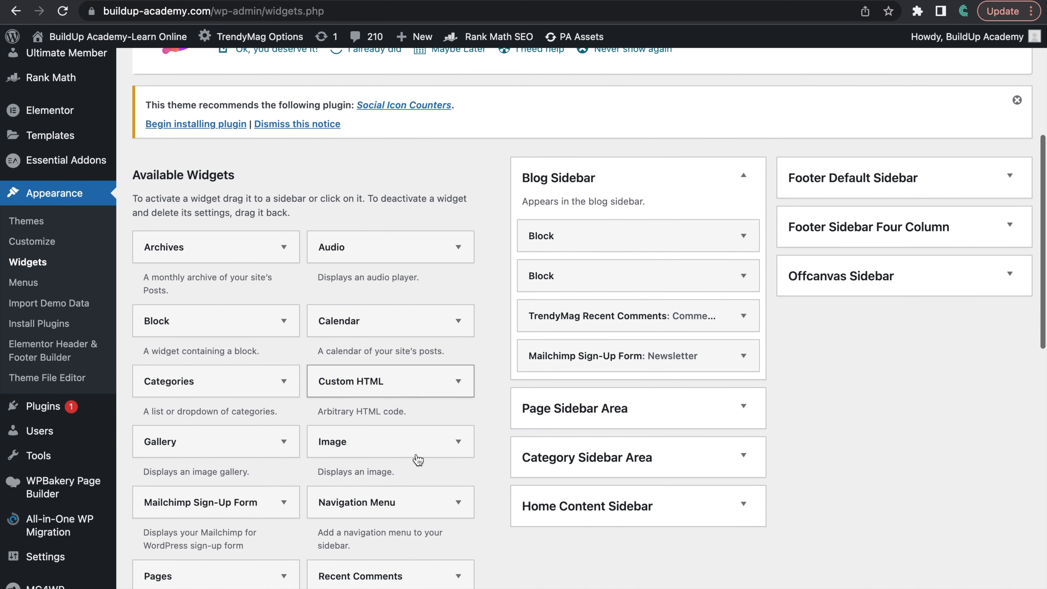
scroll(488, 494, down, 1)
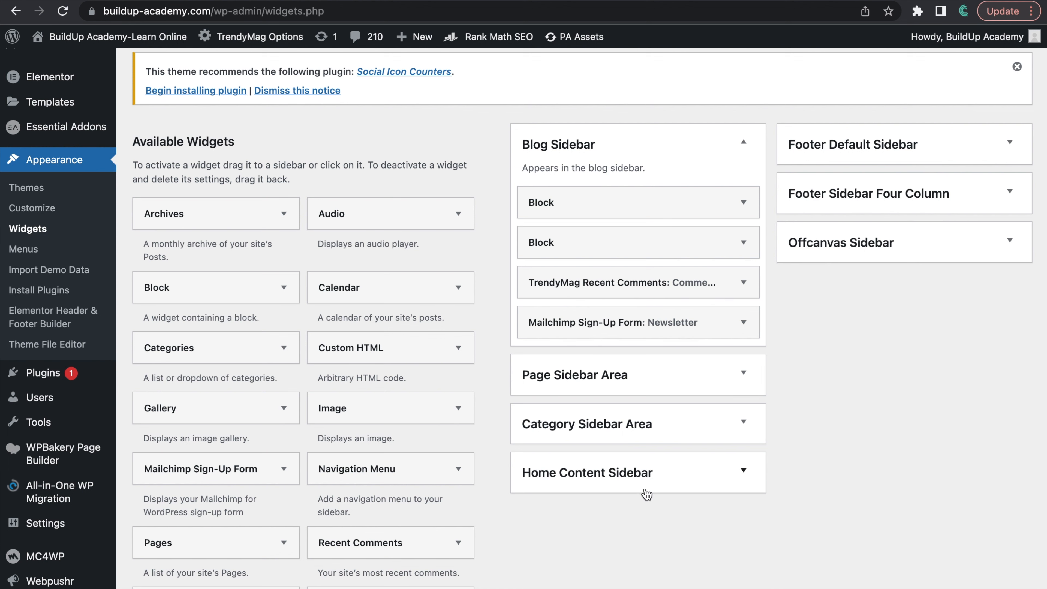
scroll(606, 531, up, 3)
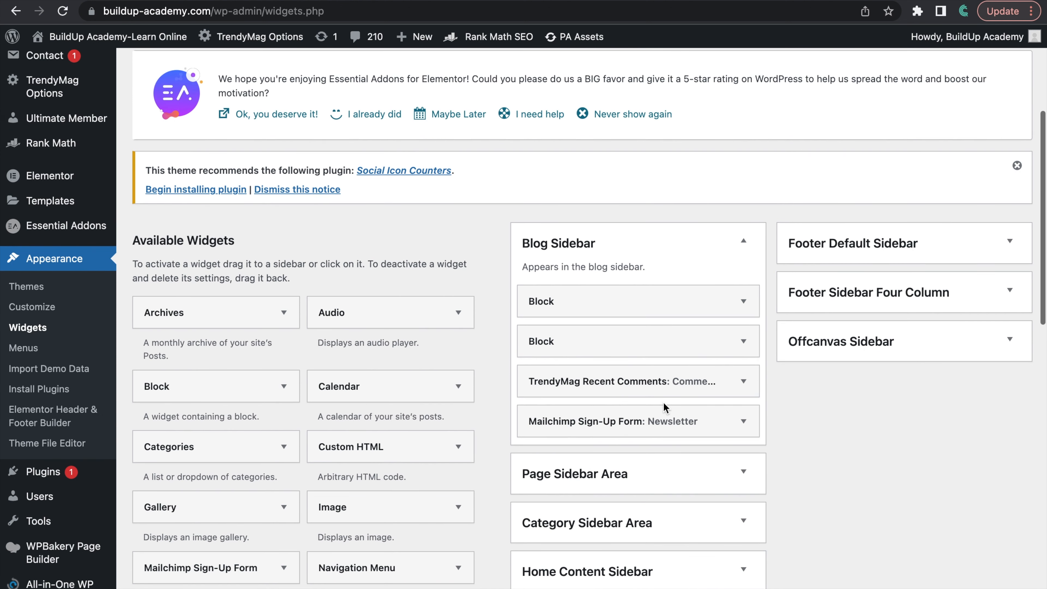
scroll(664, 401, down, 3)
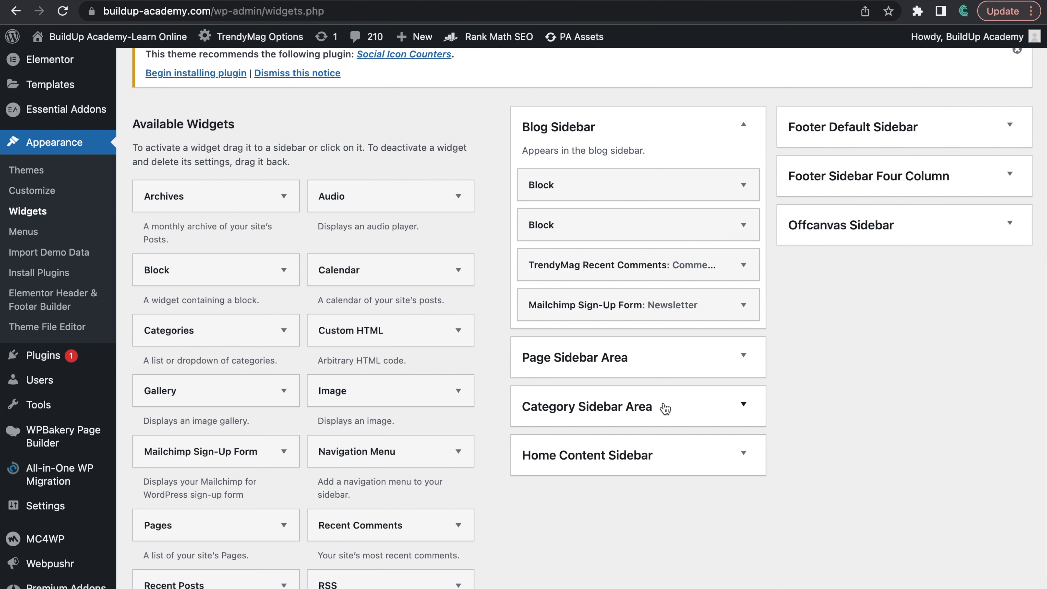
scroll(665, 408, up, 1)
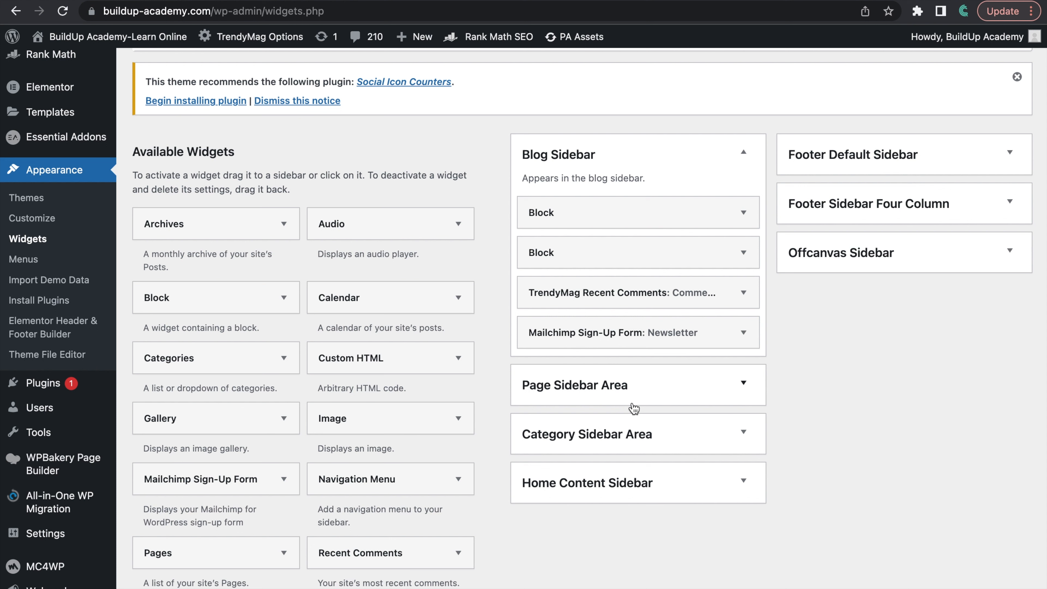
click(364, 360)
drag(364, 362, 599, 371)
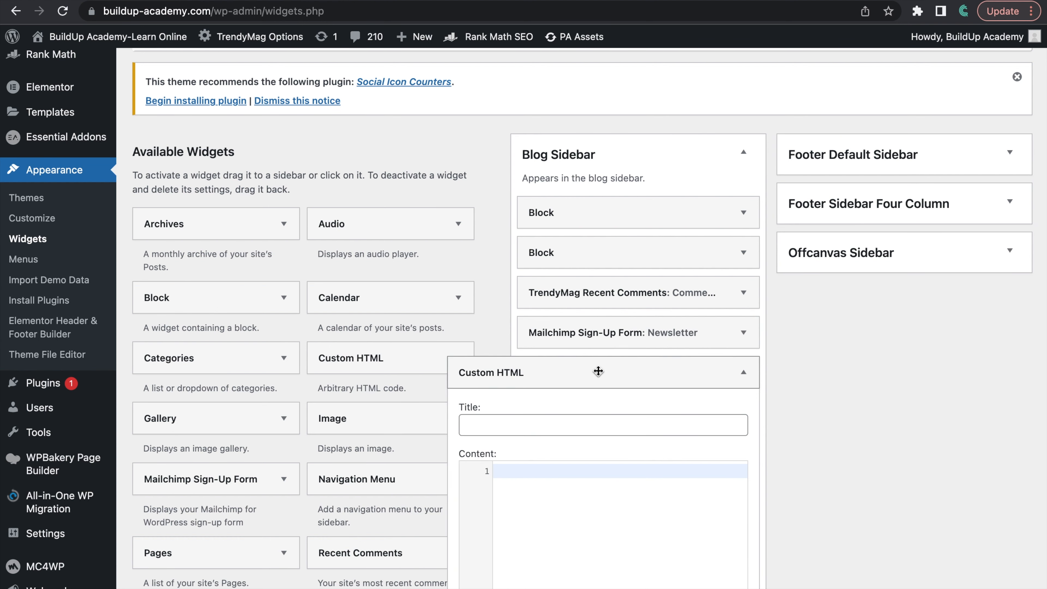
Step: Paste the copied ad code as the Blog Sidebar widget's content, title it "Sponsored" and save it
scroll(598, 371, down, 5)
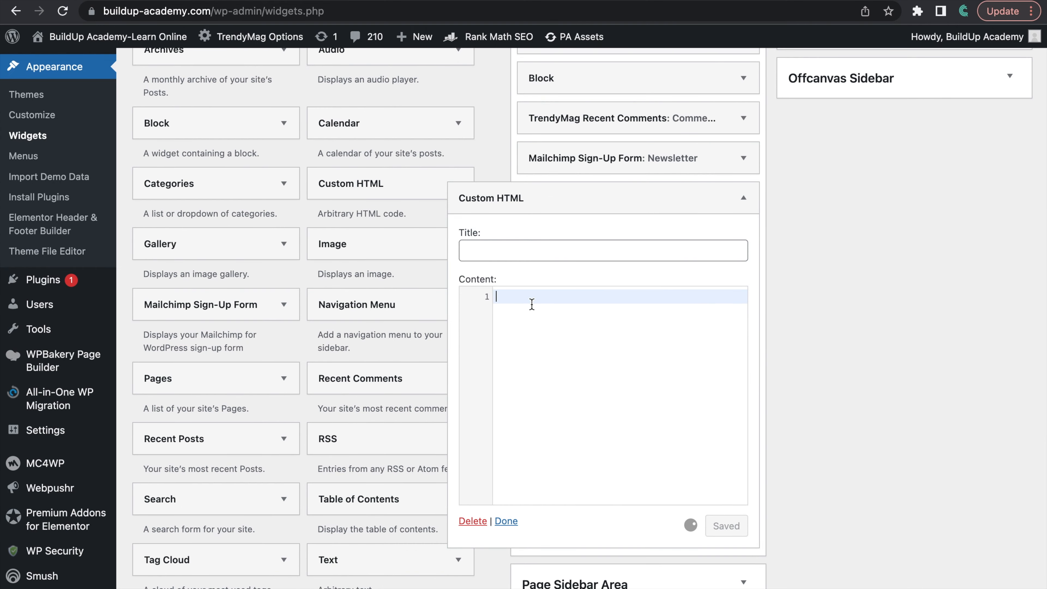
key(ctrl+v)
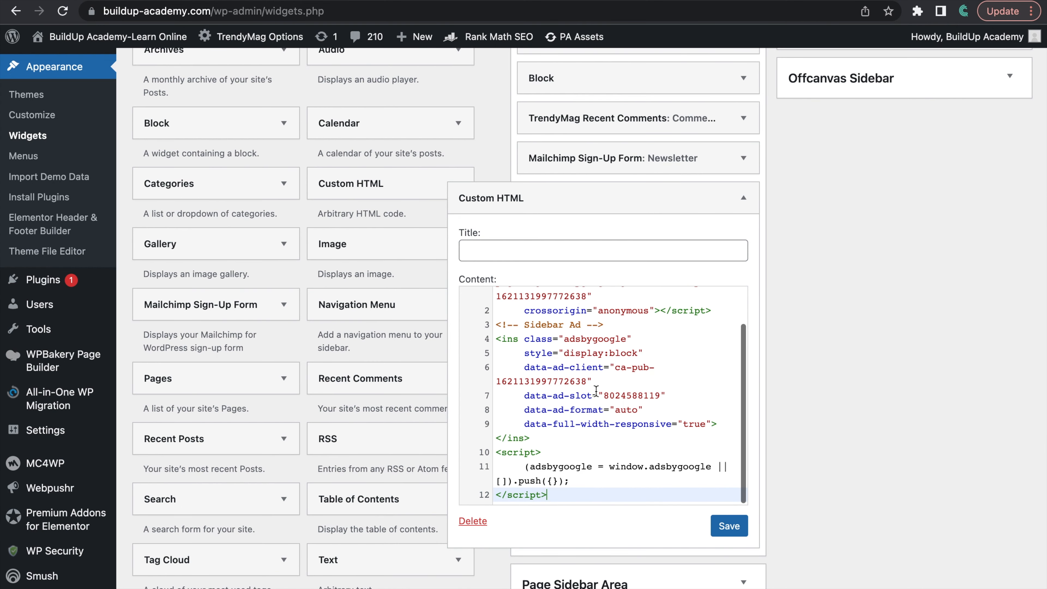
scroll(597, 390, down, 3)
scroll(597, 390, up, 3)
click(528, 261)
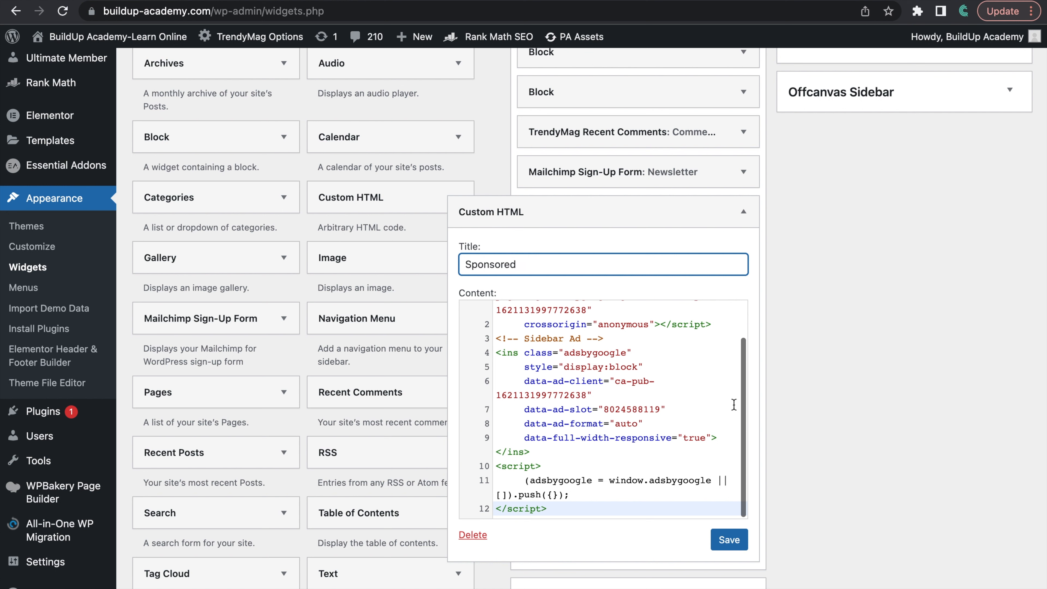
click(730, 539)
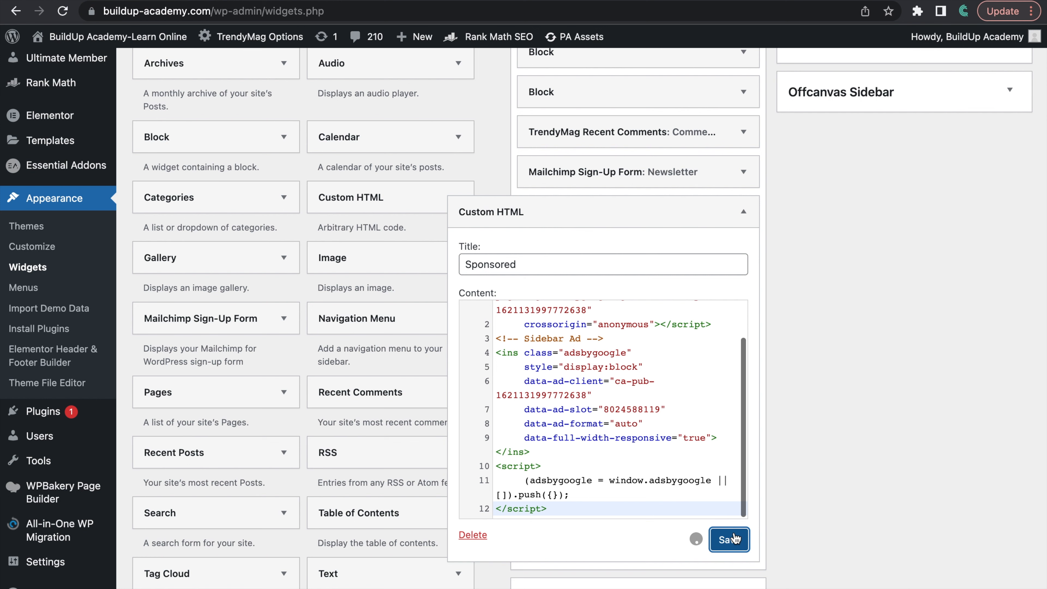
Step: Move the Sponsored widget in the Blog Sidebar above TrendyMag Recent Comments, directly below the two Block widgets
scroll(703, 407, down, 3)
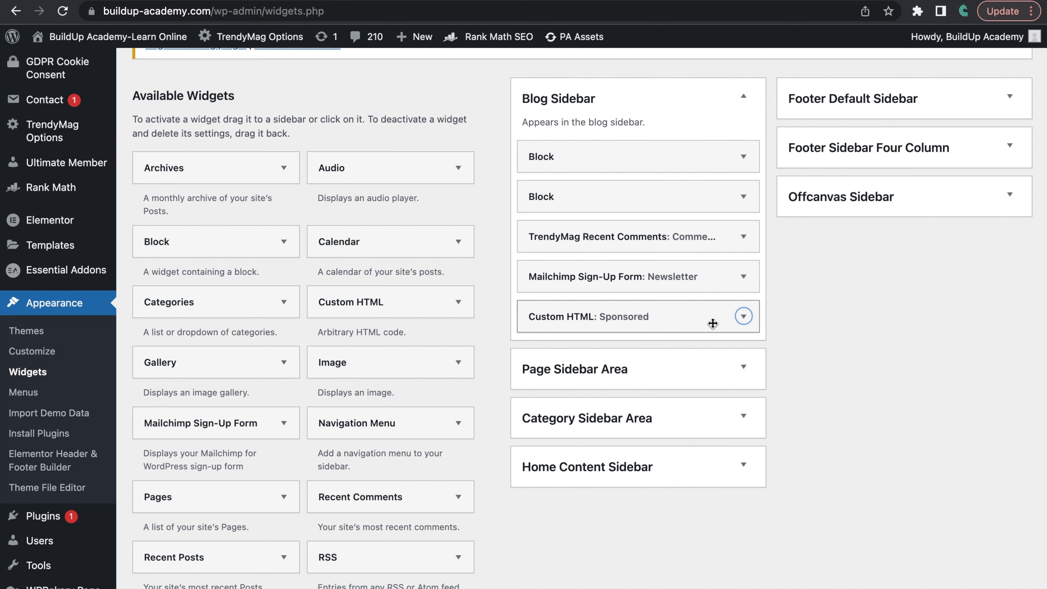
drag(662, 320, 661, 247)
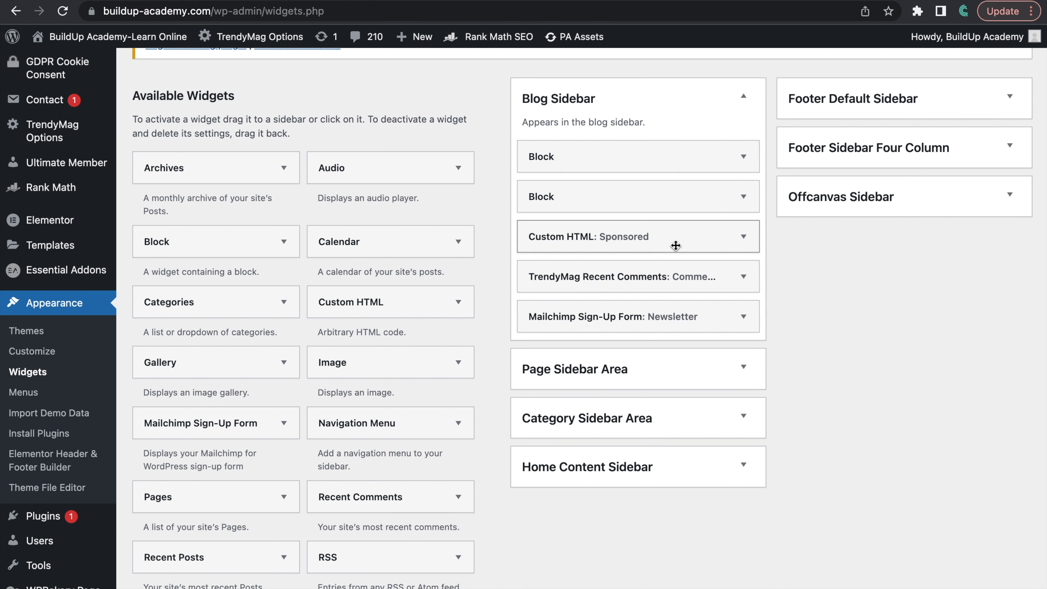
scroll(676, 246, down, 3)
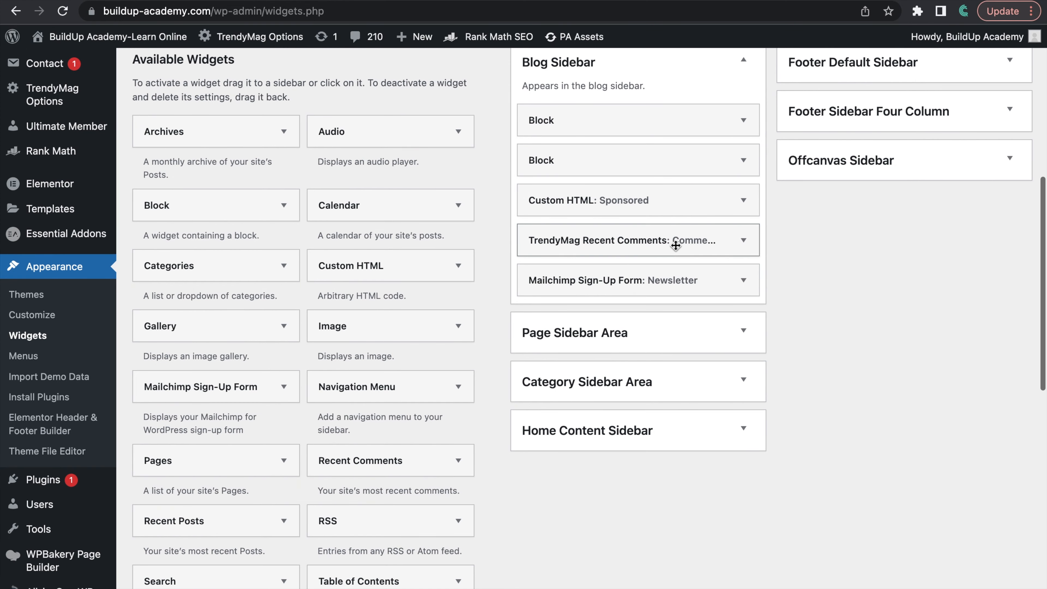
scroll(675, 245, up, 2)
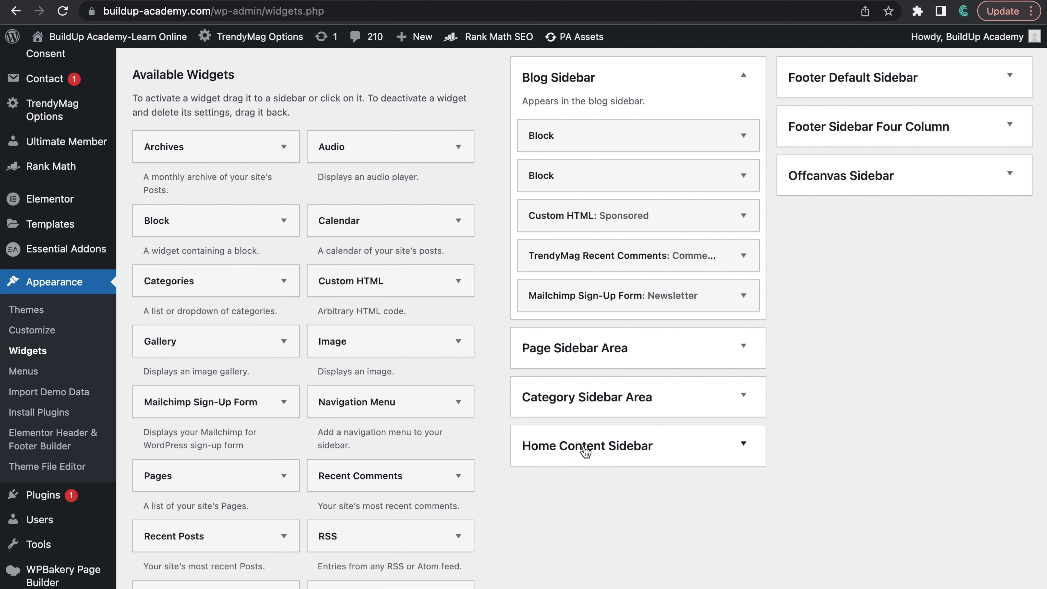
Step: Expand the Category Sidebar Area and add a Custom HTML widget below its TrendyMag Recent Comments widget
click(741, 395)
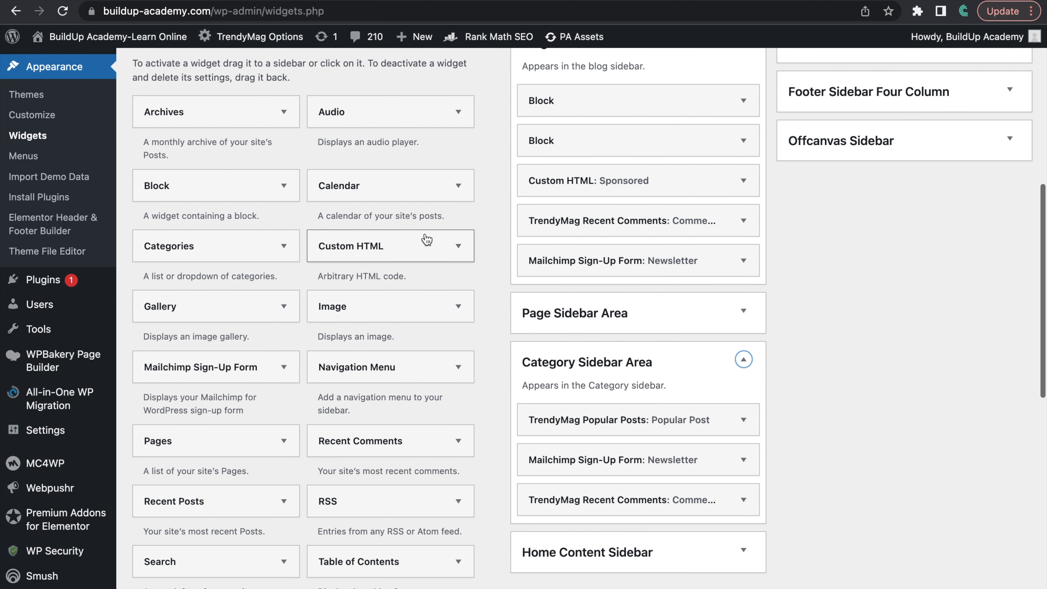
drag(377, 248, 608, 537)
scroll(607, 538, down, 7)
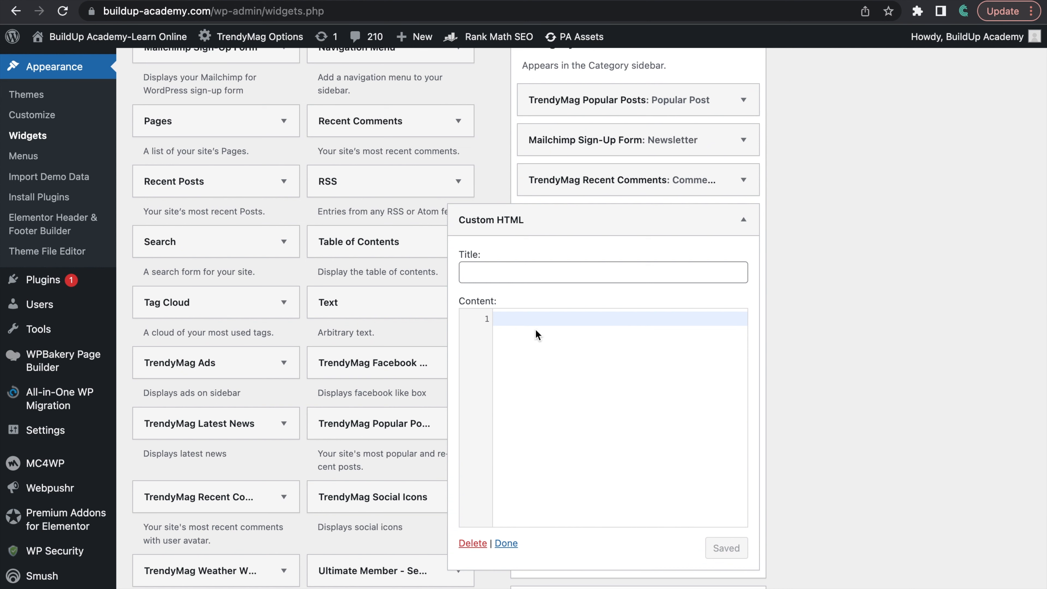
Step: Paste the ad code into the Category Sidebar widget, title it "Sponsored", save it and collapse it
key(super+v)
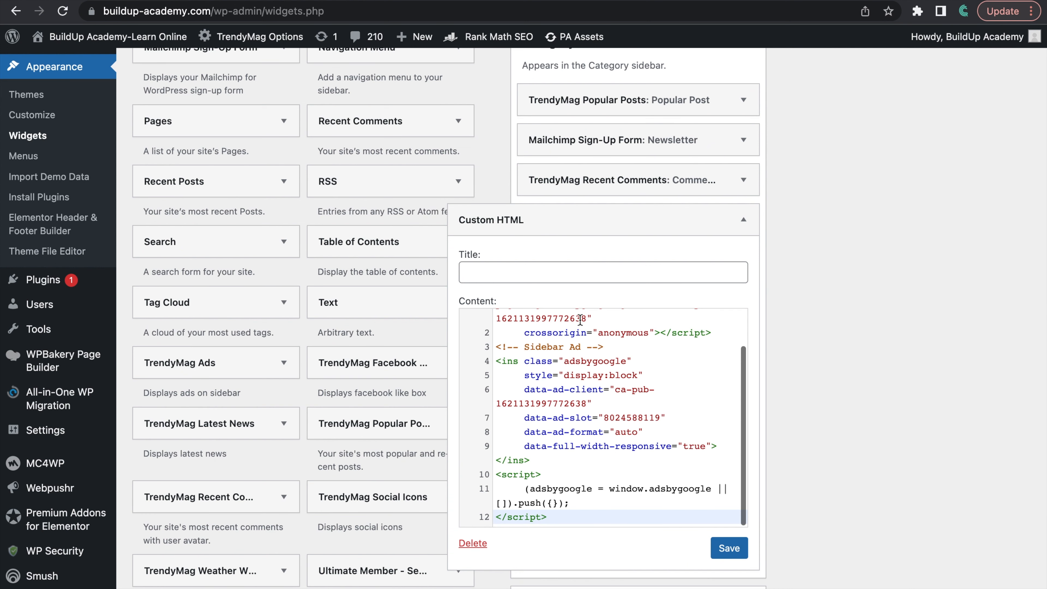
click(574, 276)
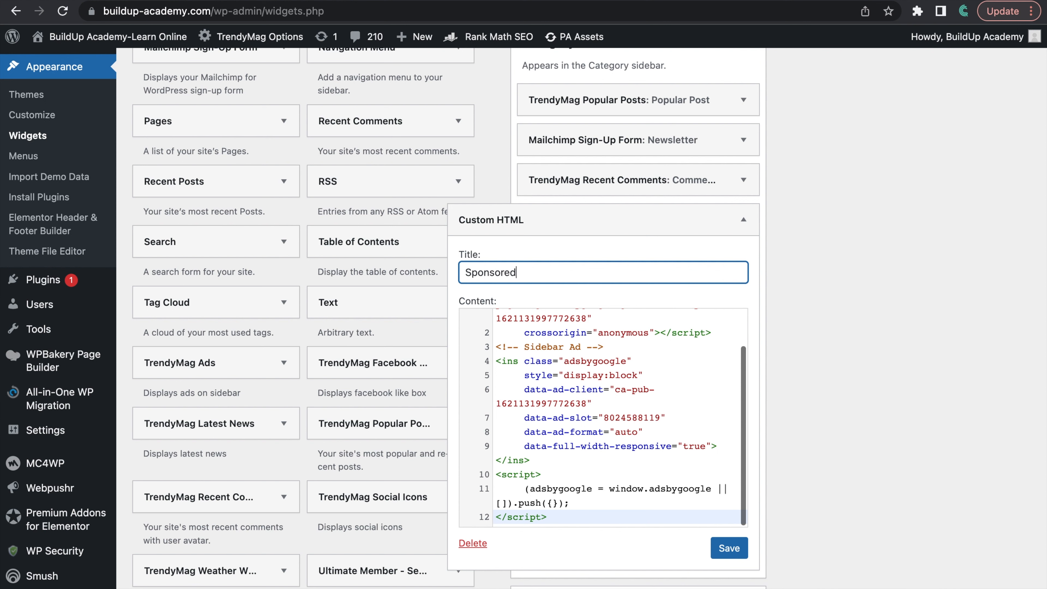
click(729, 548)
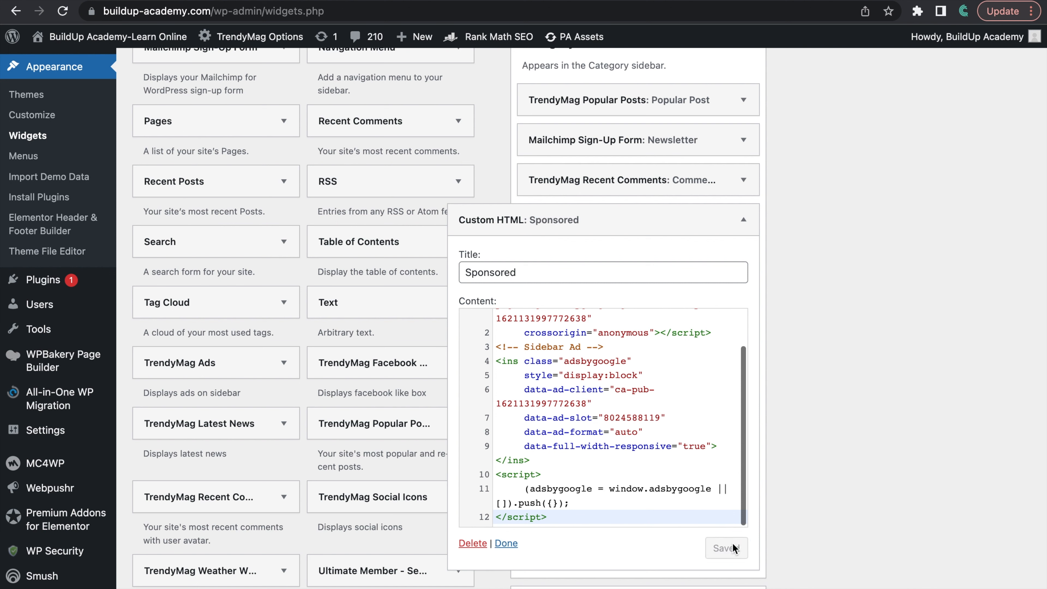
click(744, 219)
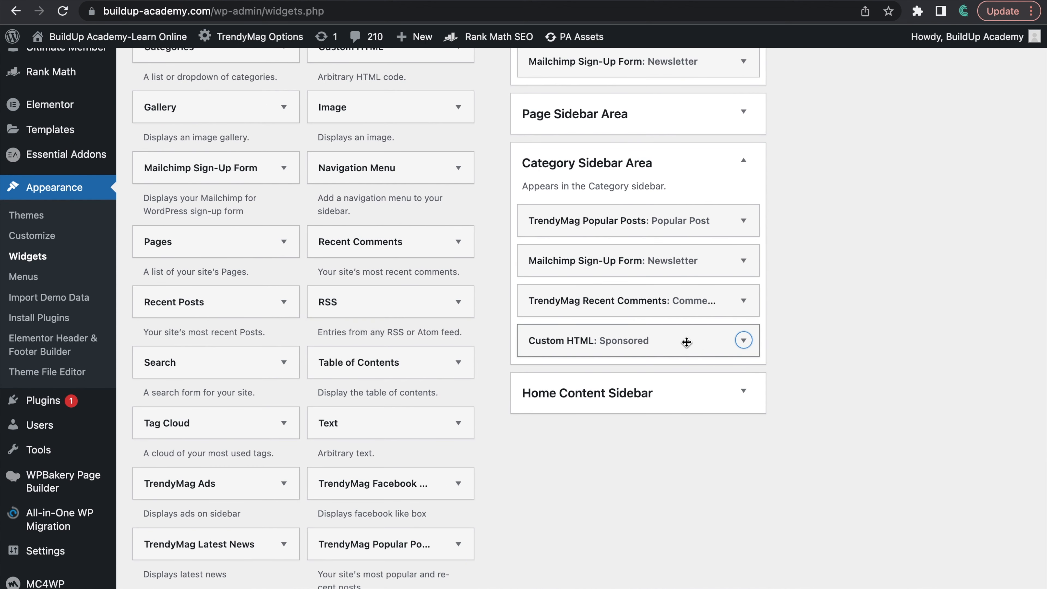
Step: Move the Sponsored widget in the Category Sidebar Area between TrendyMag Popular Posts and the Mailchimp Sign-Up Form
drag(686, 342, 691, 271)
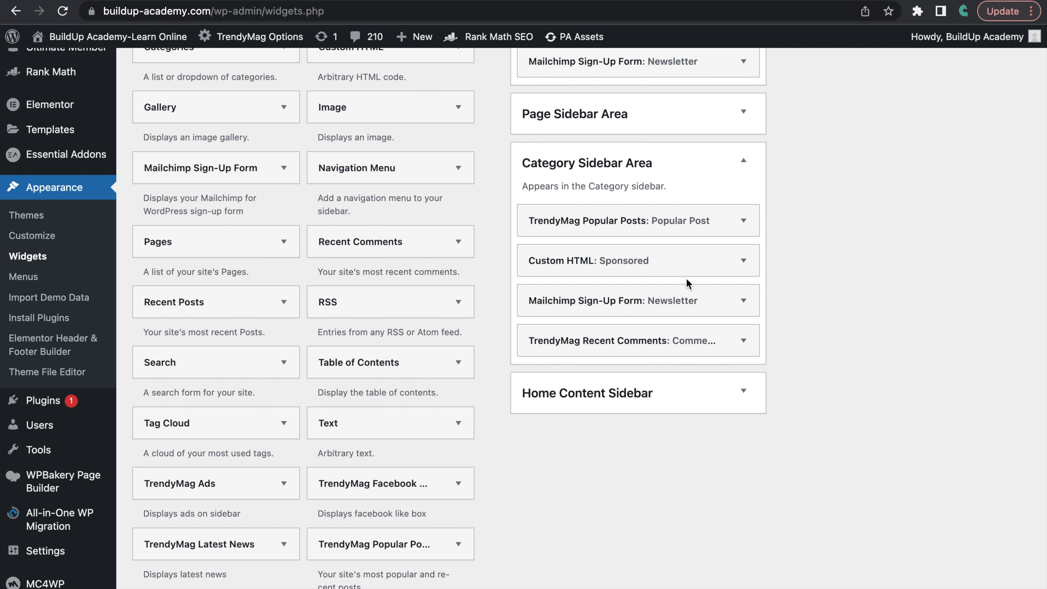
scroll(709, 281, up, 5)
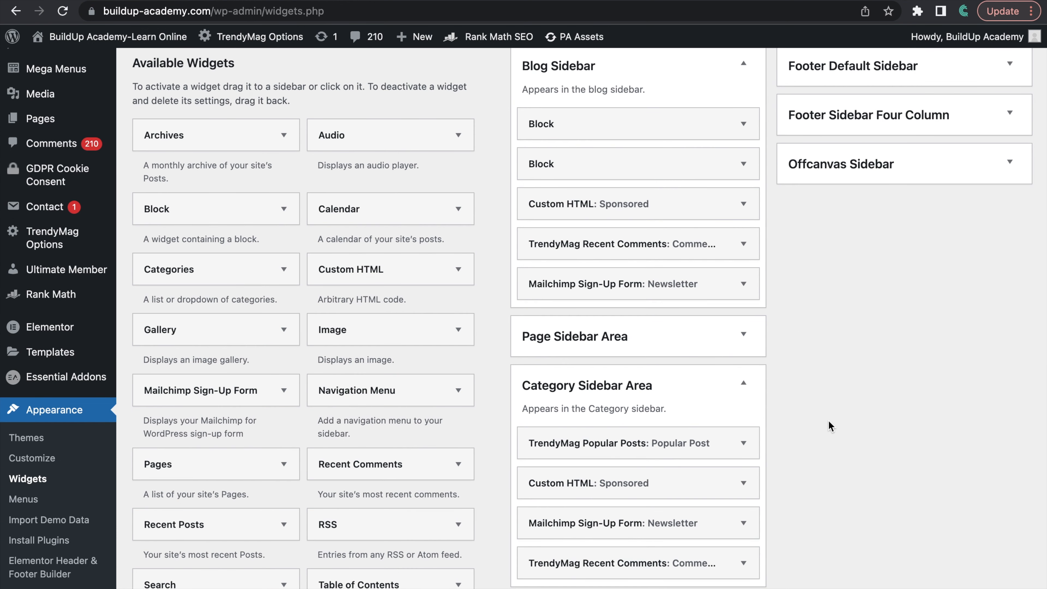
scroll(828, 421, up, 3)
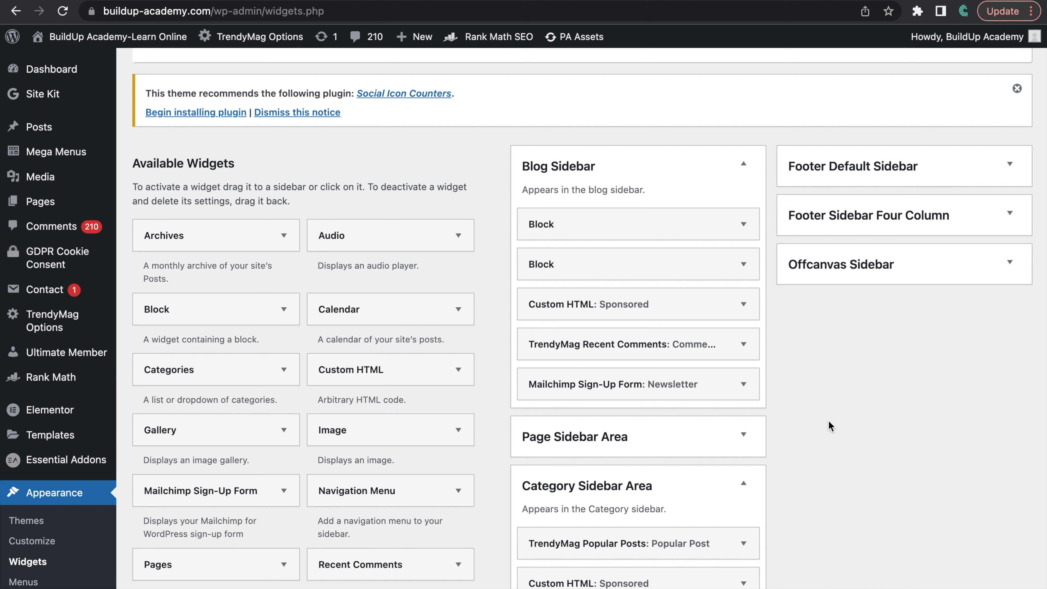
scroll(829, 421, down, 1)
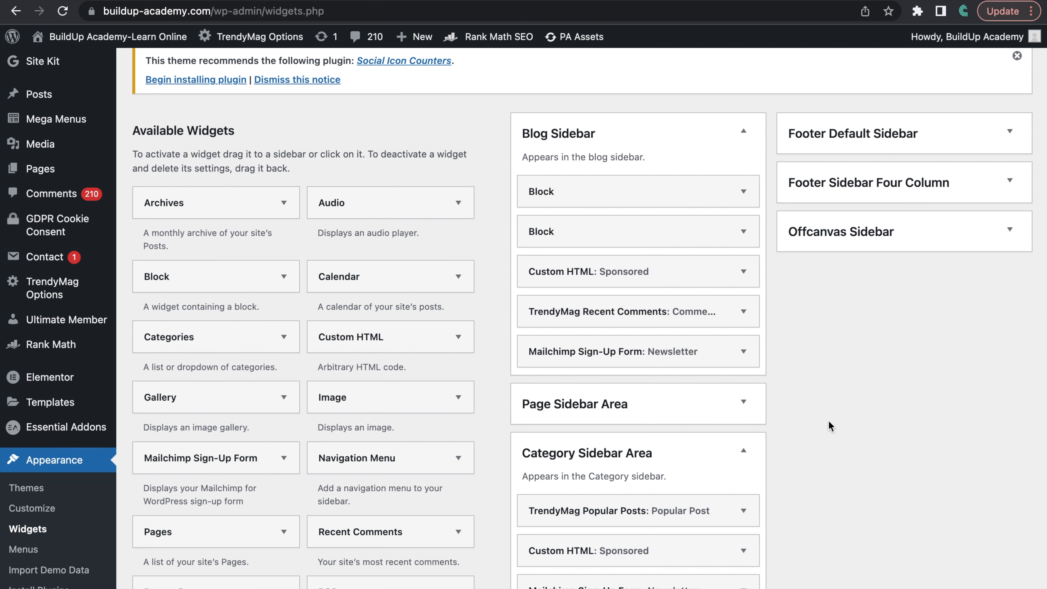
scroll(828, 420, down, 1)
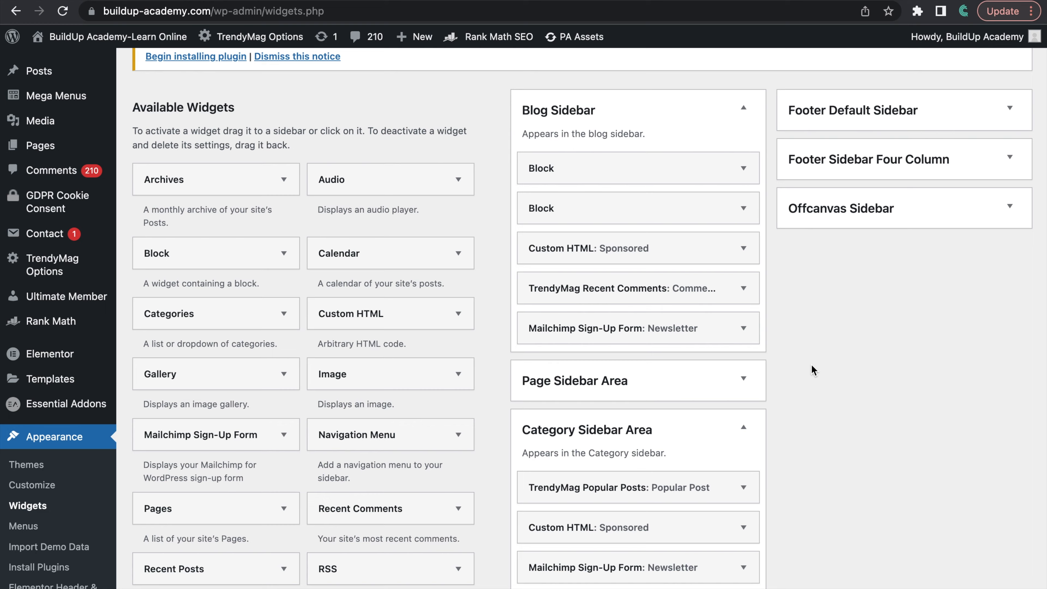
Step: Switch to the live Meta NFTs article on buildup-academy.com and check its sidebar for the Sponsored ad
key(ctrl+Left)
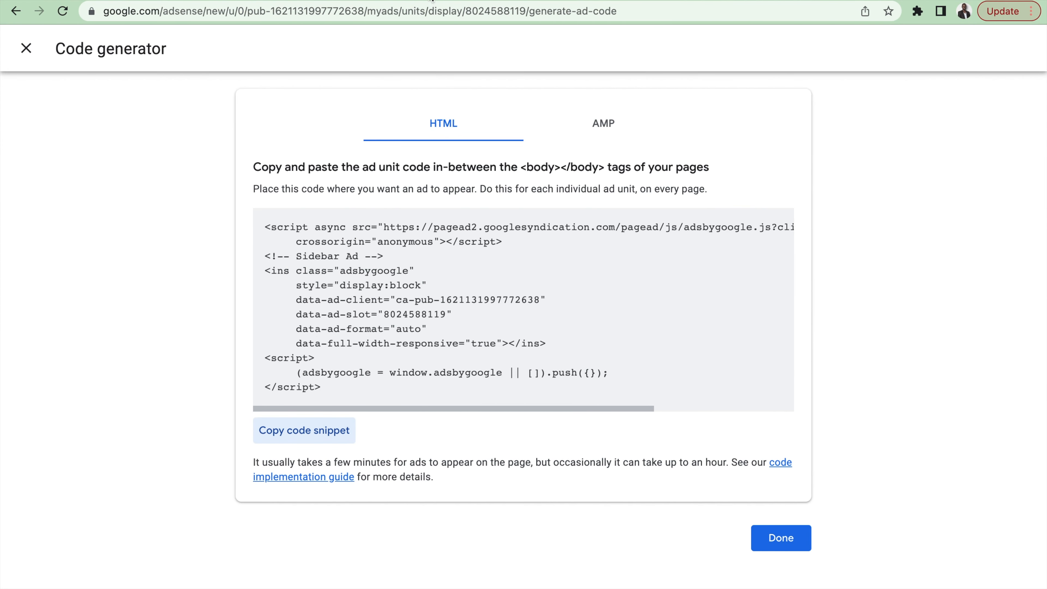
key(ctrl+Right)
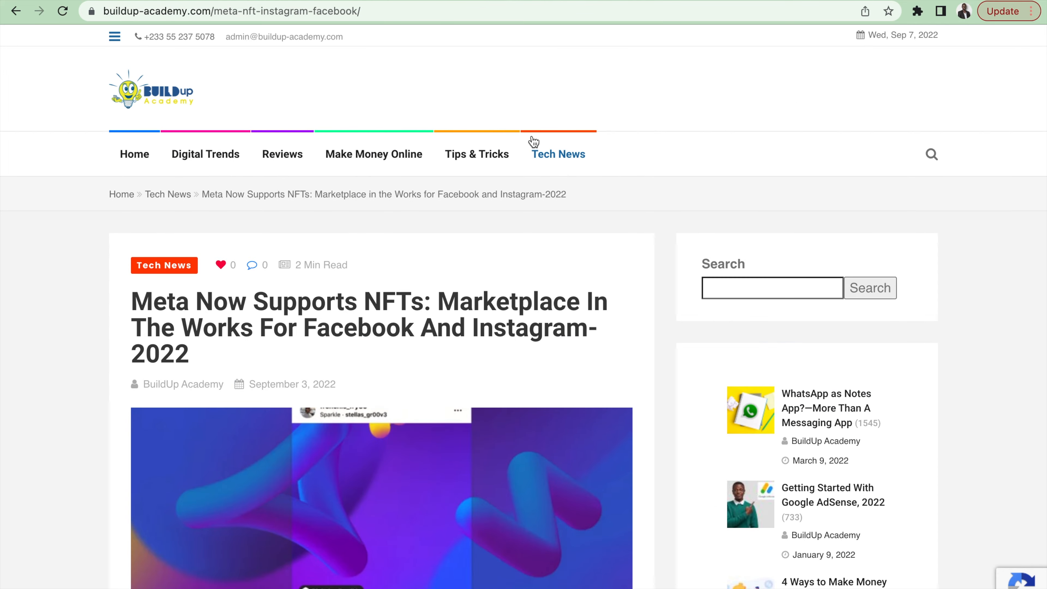
scroll(498, 332, down, 10)
scroll(349, 303, down, 15)
scroll(351, 303, down, 5)
scroll(350, 304, up, 18)
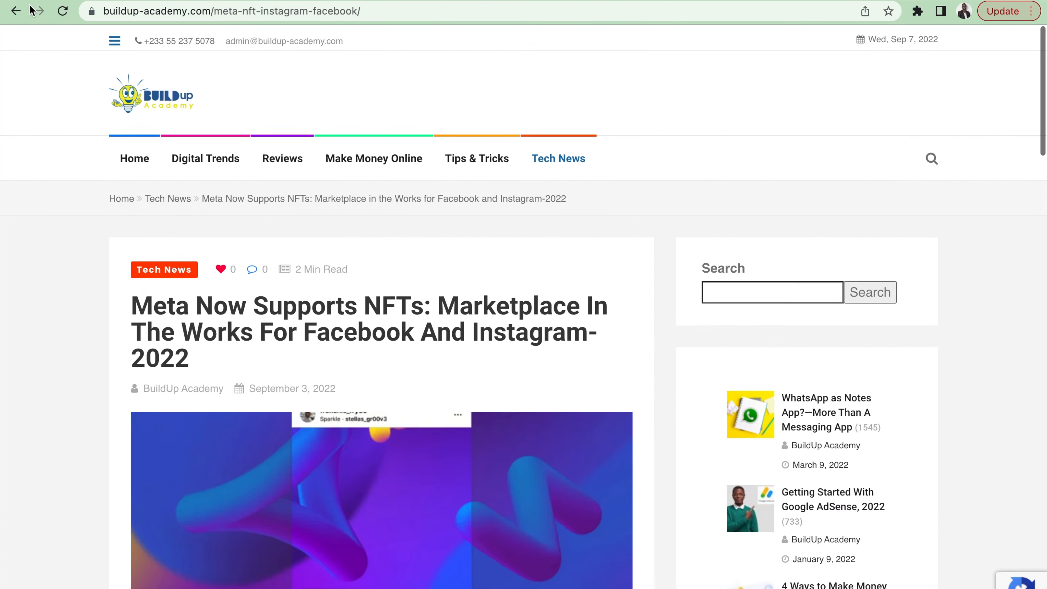
Step: Reload the Meta NFTs article and examine its sidebar for the Sponsored ad and its place among the other widgets
click(60, 10)
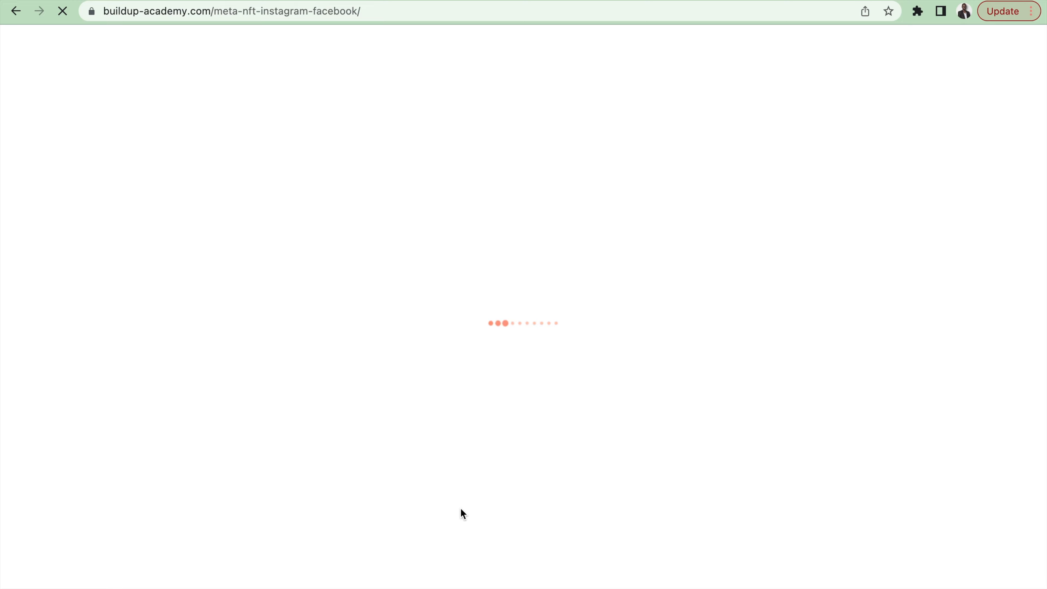
scroll(484, 489, down, 15)
scroll(484, 489, down, 8)
scroll(483, 487, up, 7)
scroll(484, 487, up, 5)
scroll(599, 485, down, 3)
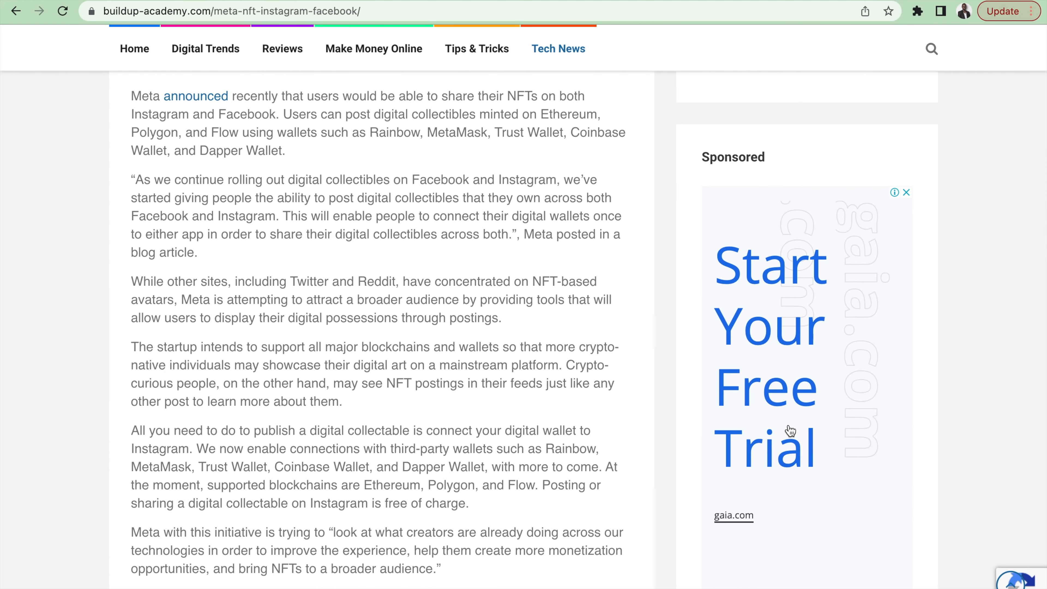
scroll(790, 429, down, 7)
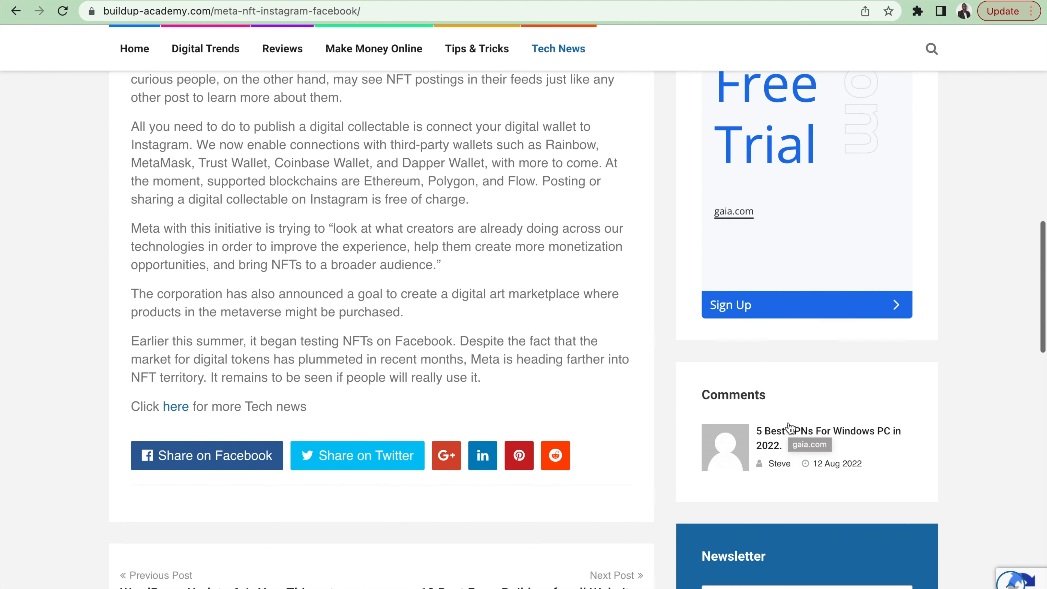
scroll(789, 425, up, 17)
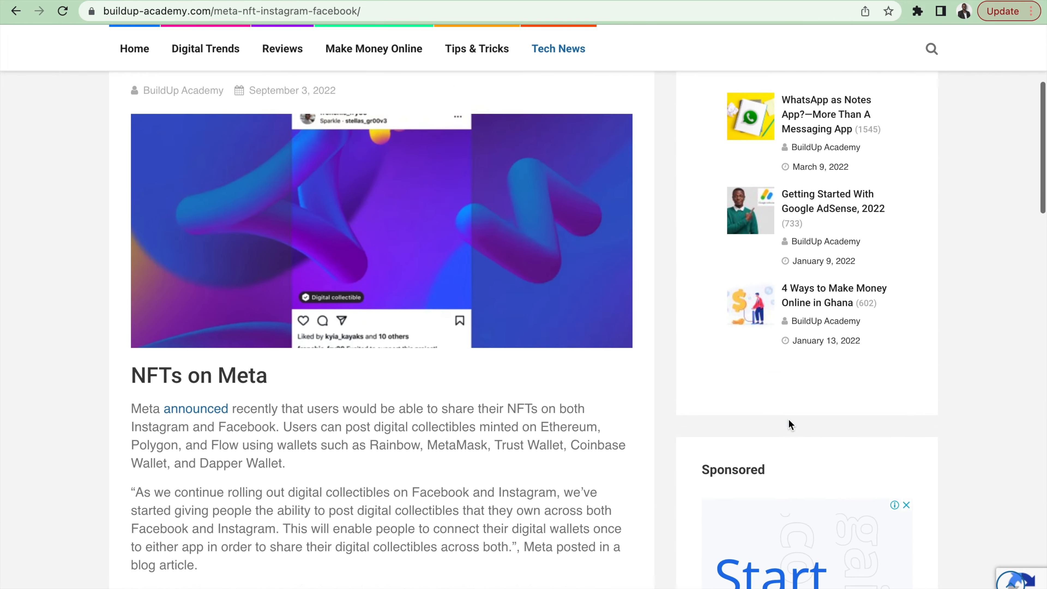
scroll(789, 425, up, 6)
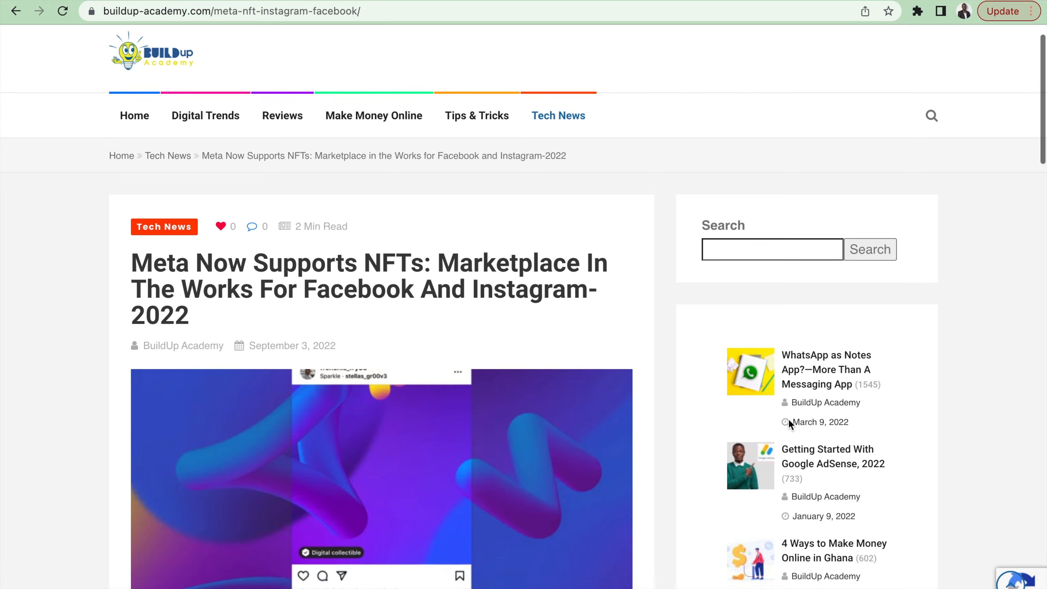
scroll(788, 419, down, 20)
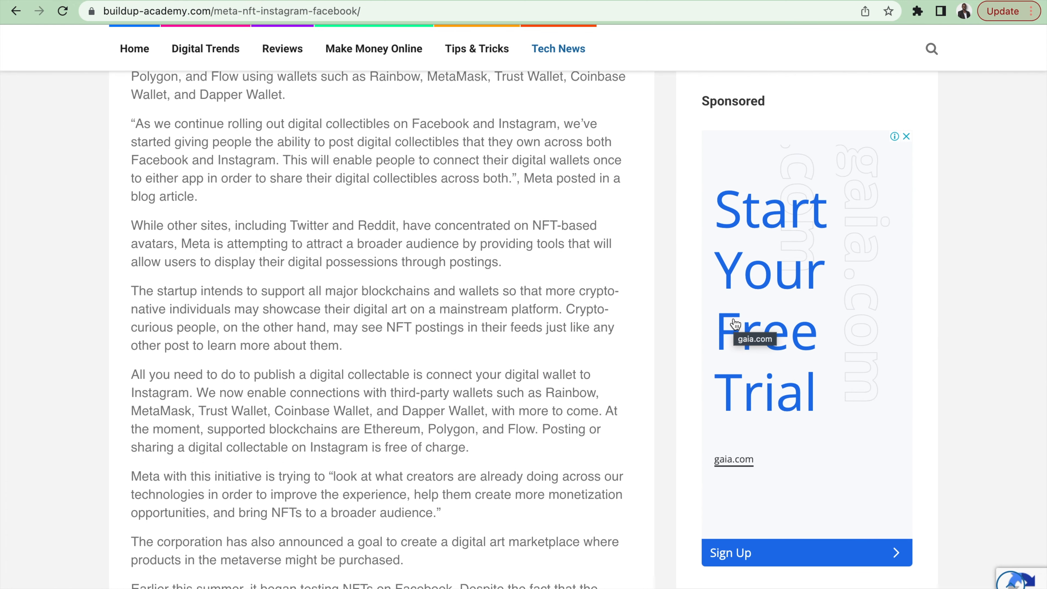
scroll(738, 296, down, 7)
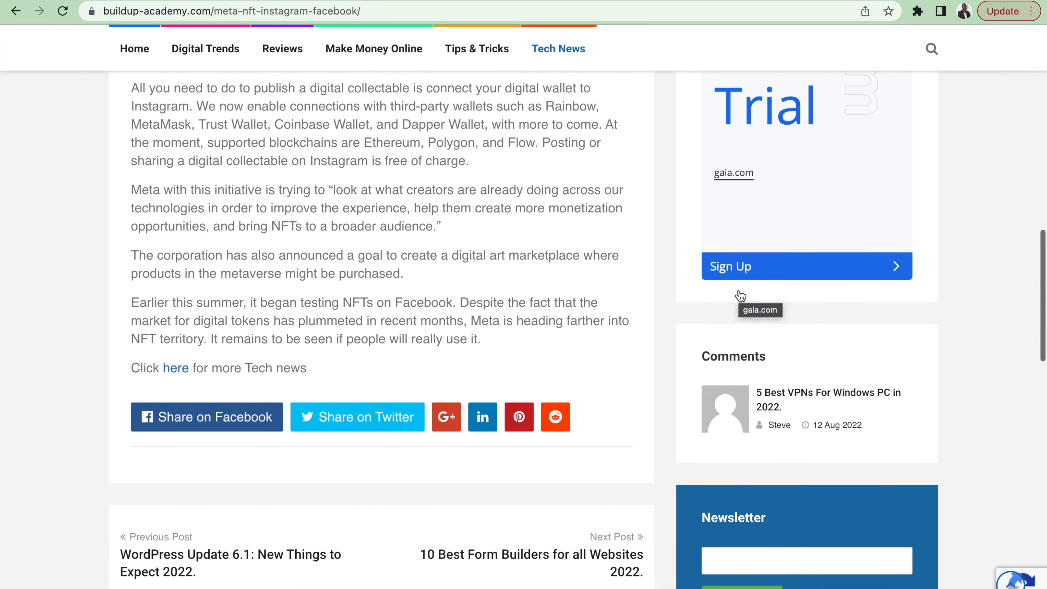
scroll(740, 296, up, 12)
scroll(740, 295, up, 3)
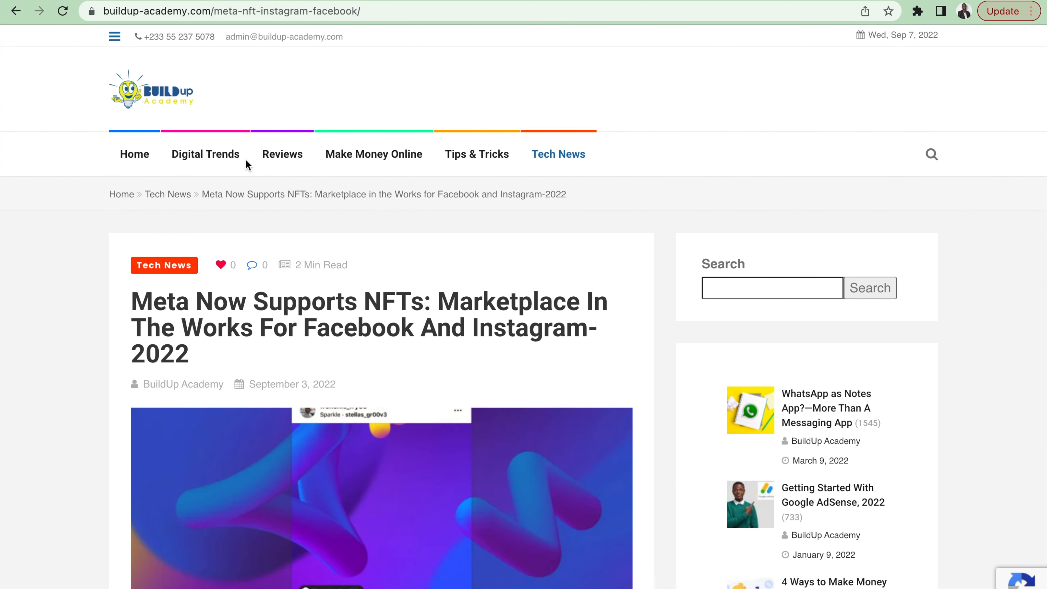
Step: Open the Digital Trends category page and examine its sidebar for the Sponsored ad between Popular Post and Newsletter
click(213, 156)
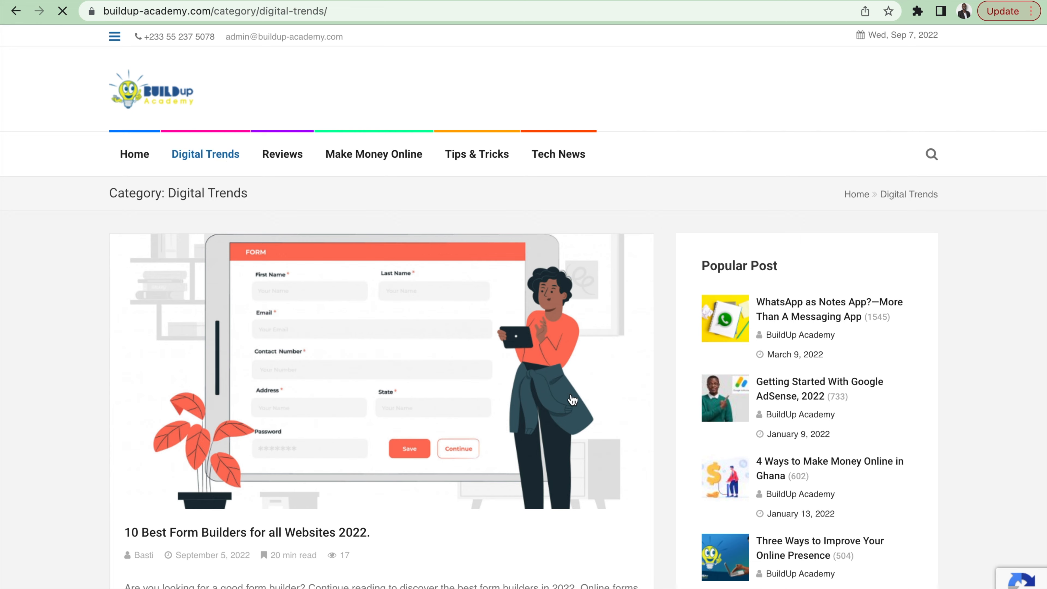
scroll(824, 546, down, 10)
scroll(823, 544, down, 3)
scroll(823, 545, up, 5)
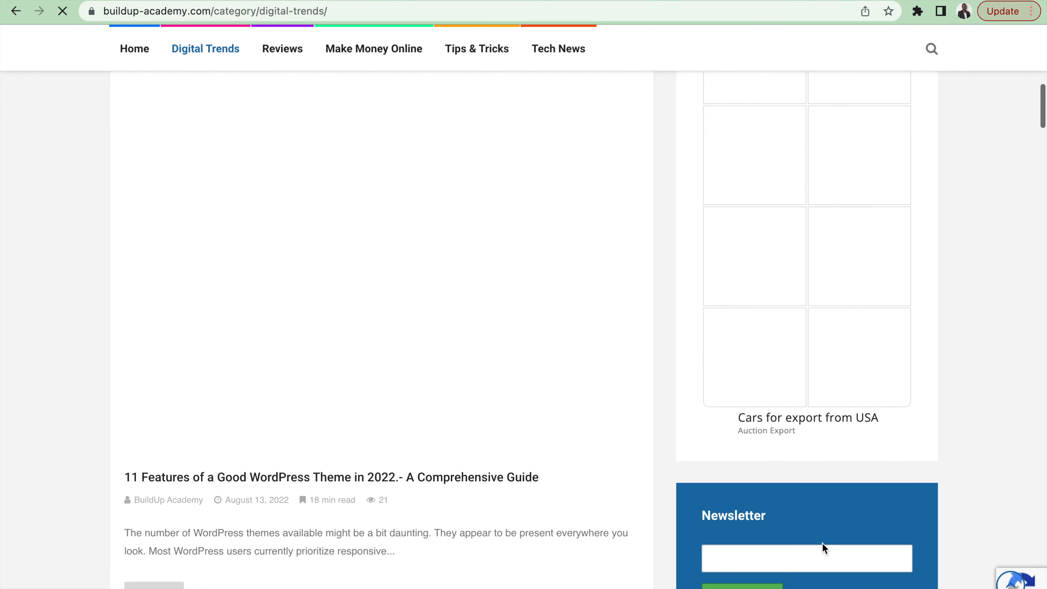
scroll(823, 545, down, 1)
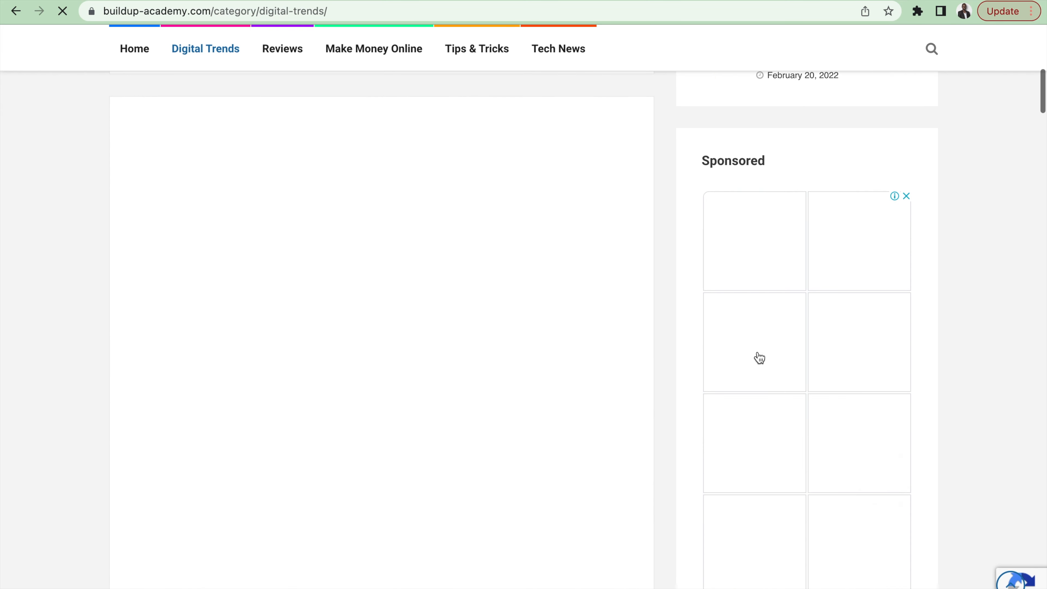
scroll(790, 476, down, 3)
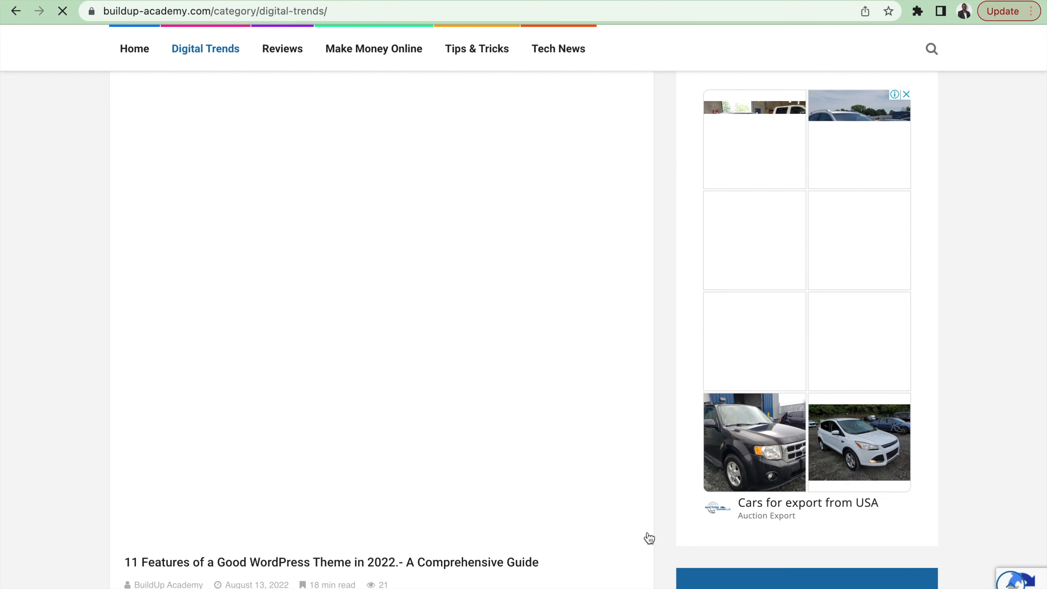
scroll(649, 538, up, 5)
scroll(778, 355, down, 7)
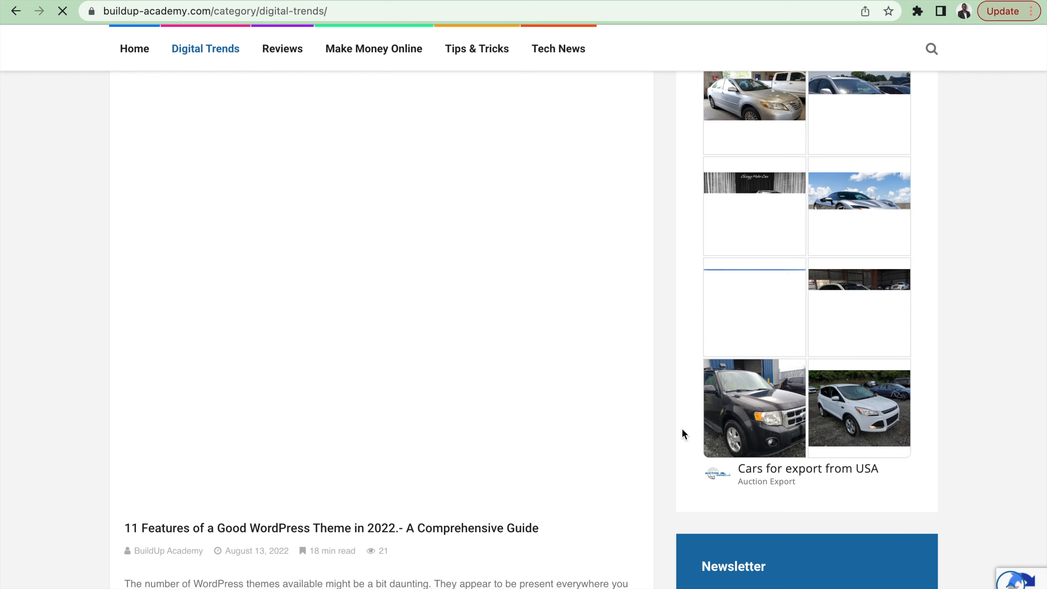
scroll(687, 422, up, 1)
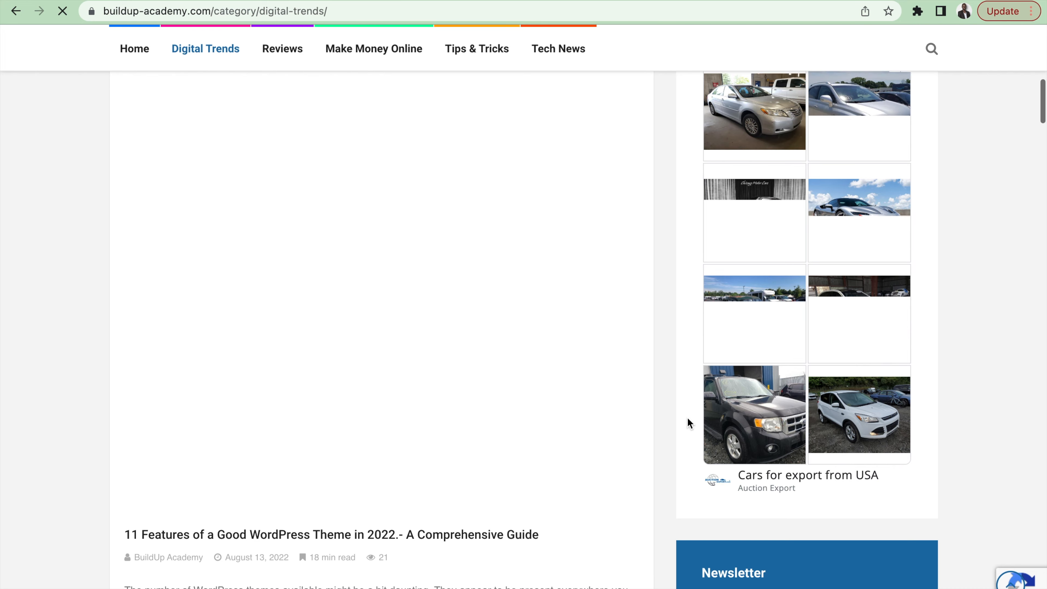
scroll(687, 423, up, 12)
scroll(687, 425, down, 12)
scroll(687, 425, down, 6)
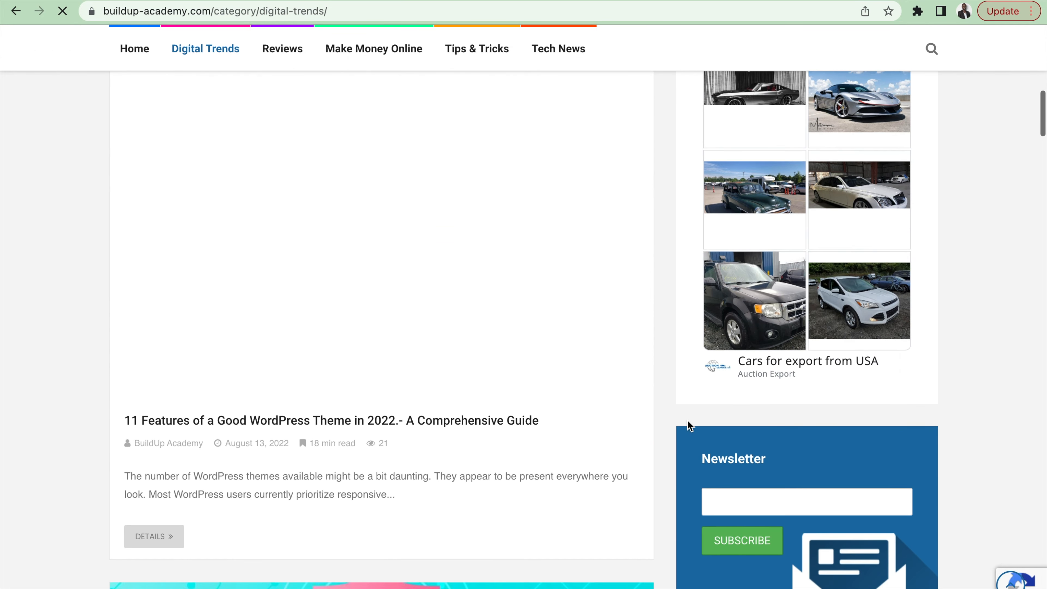
scroll(687, 425, down, 9)
scroll(688, 420, down, 9)
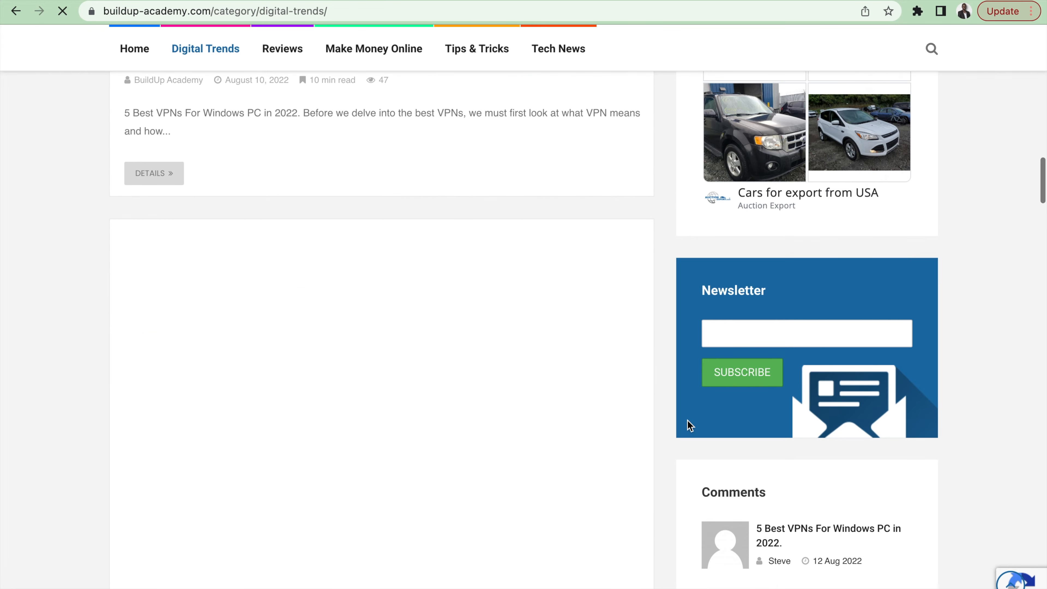
scroll(688, 420, up, 17)
scroll(687, 420, up, 1)
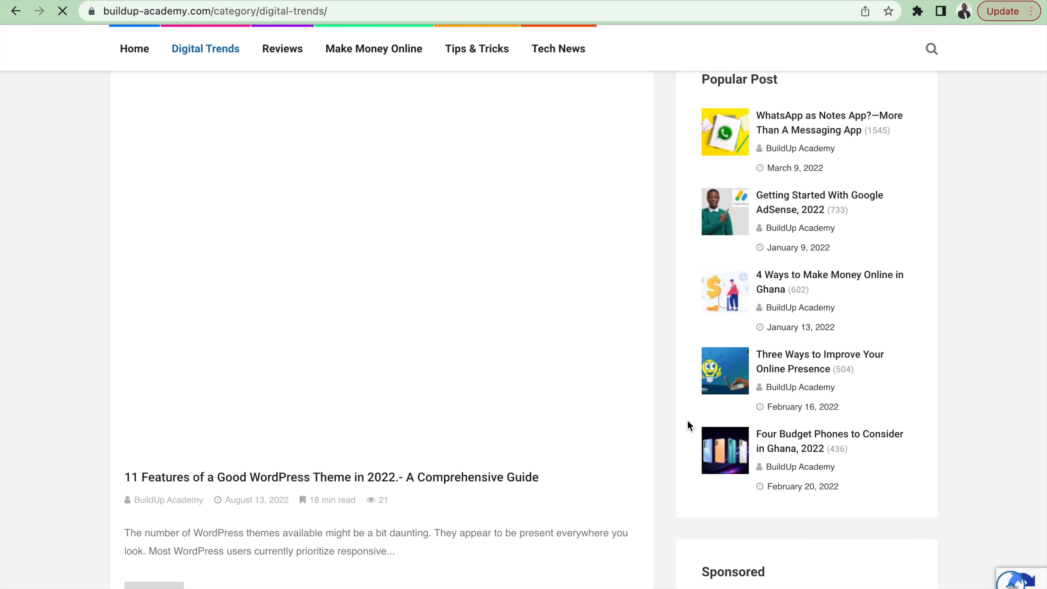
scroll(688, 426, up, 15)
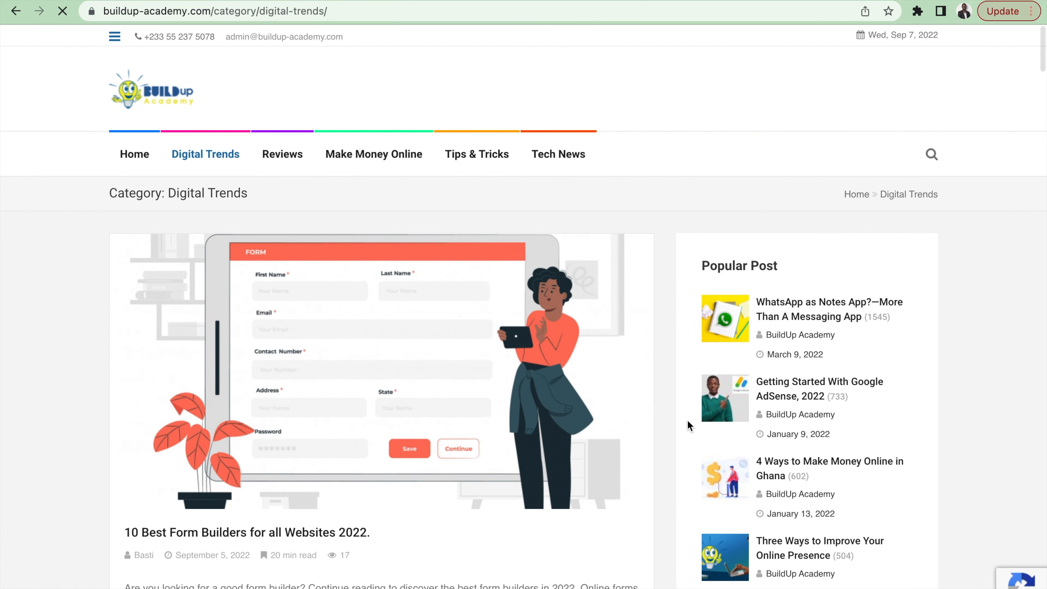
scroll(763, 500, down, 4)
scroll(763, 500, up, 4)
scroll(876, 519, down, 9)
scroll(875, 516, down, 20)
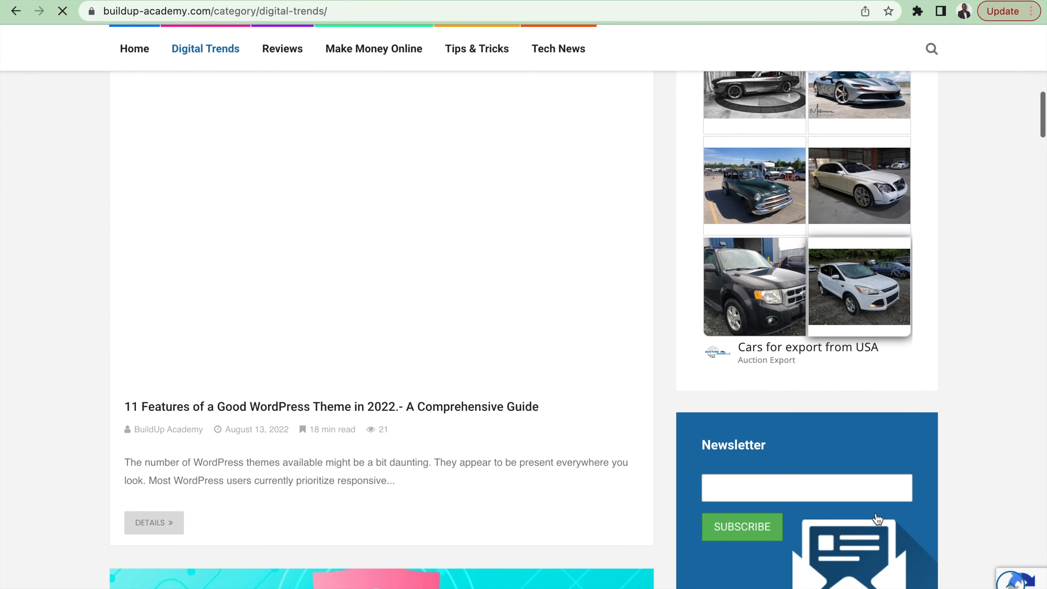
scroll(877, 519, down, 11)
scroll(878, 519, up, 20)
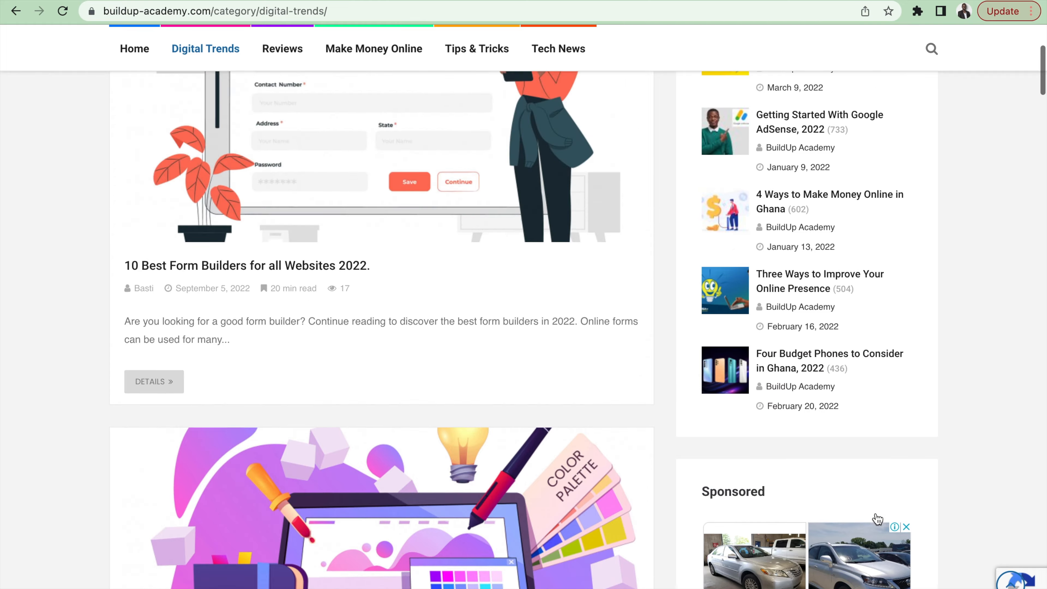
scroll(877, 519, up, 10)
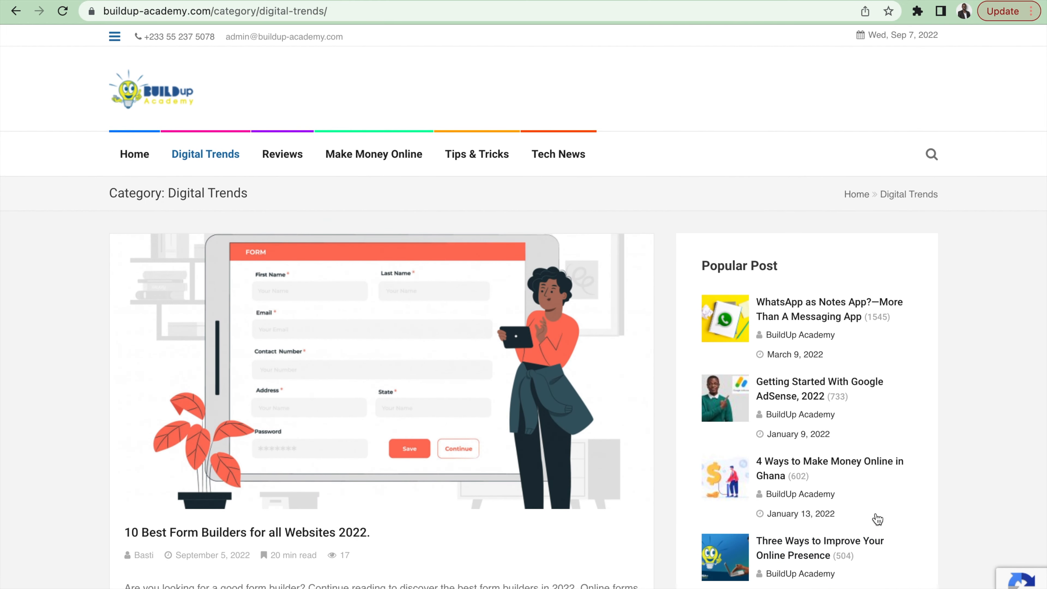
scroll(877, 519, down, 14)
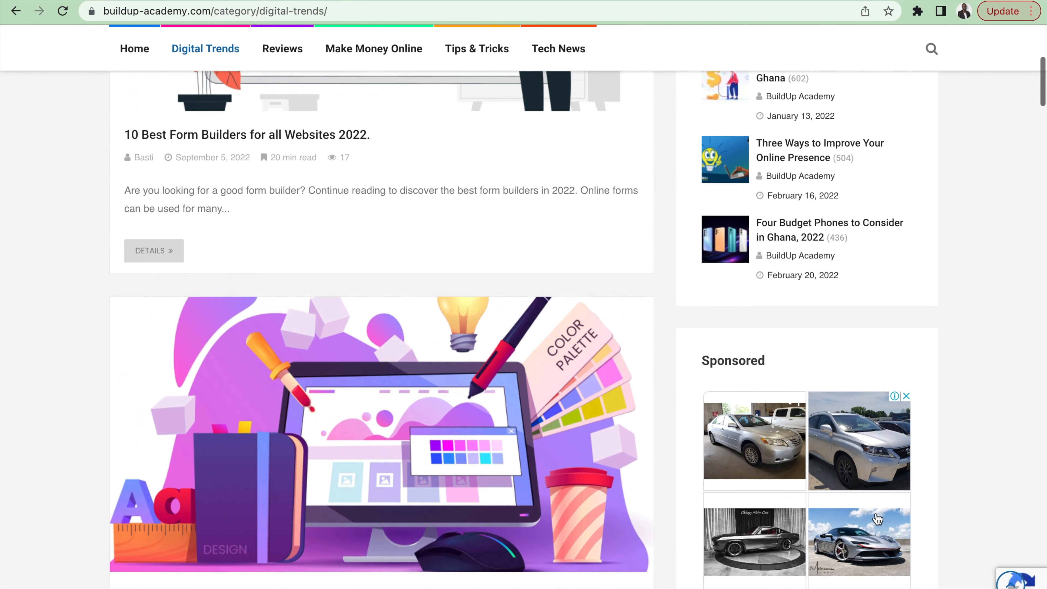
scroll(877, 519, down, 5)
scroll(878, 519, up, 19)
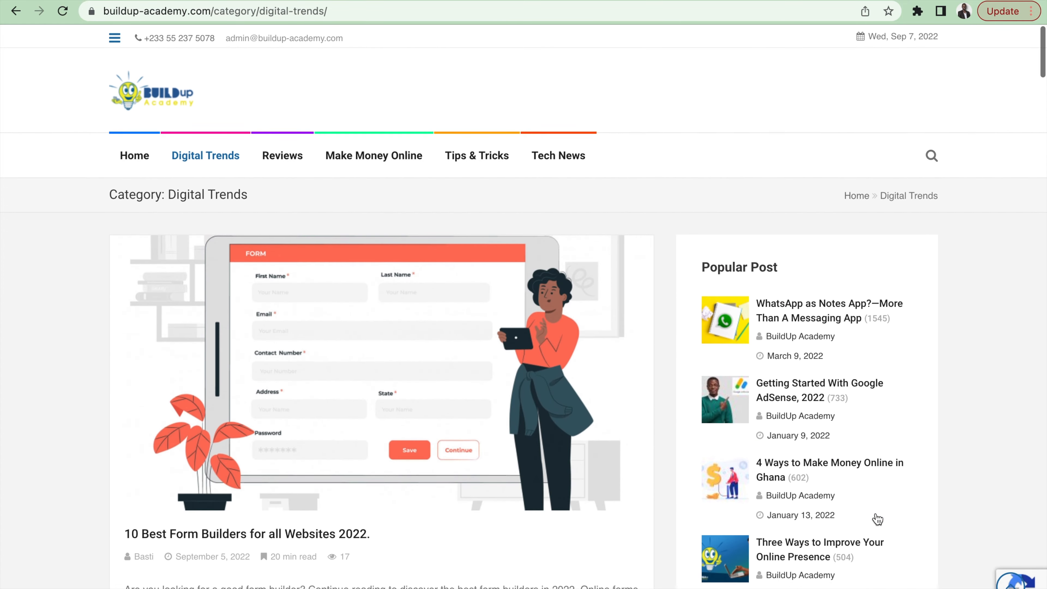
Step: Switch back to the WordPress admin and open the page for adding new plugins
key(ctrl+Right)
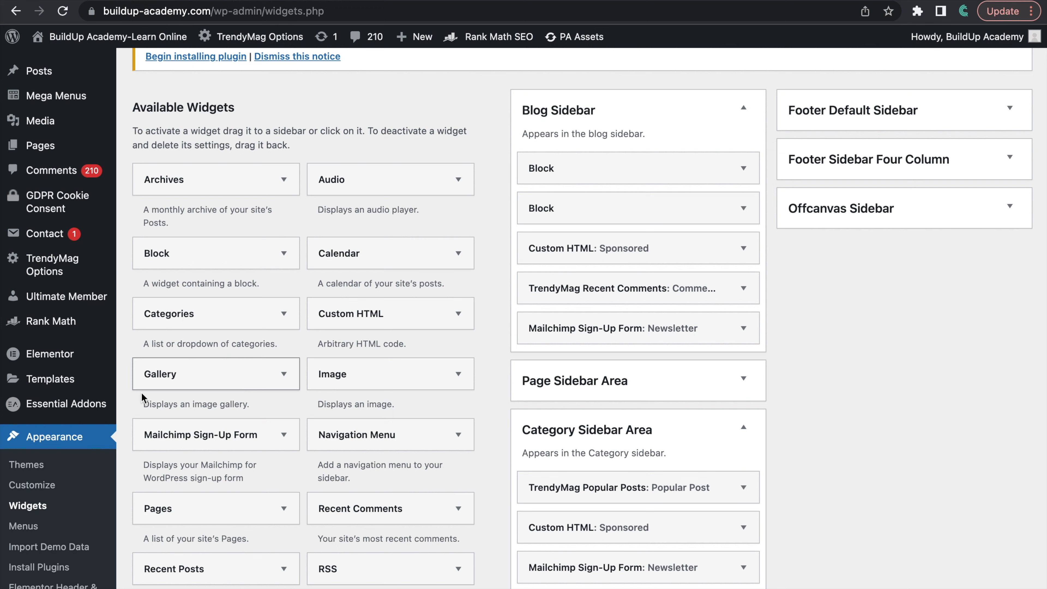
scroll(89, 453, down, 10)
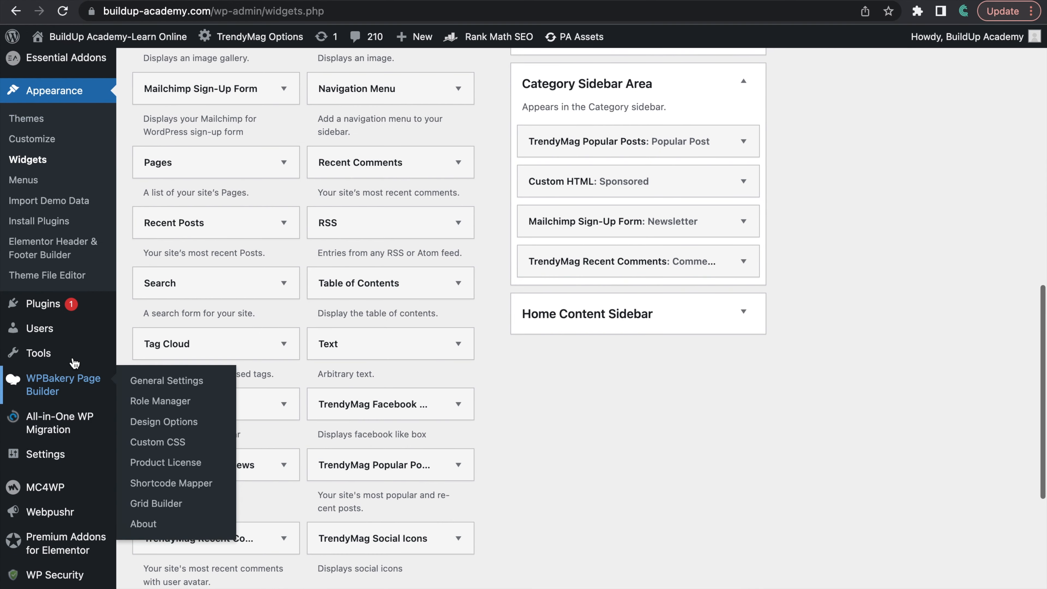
mouse_move(49, 306)
click(147, 330)
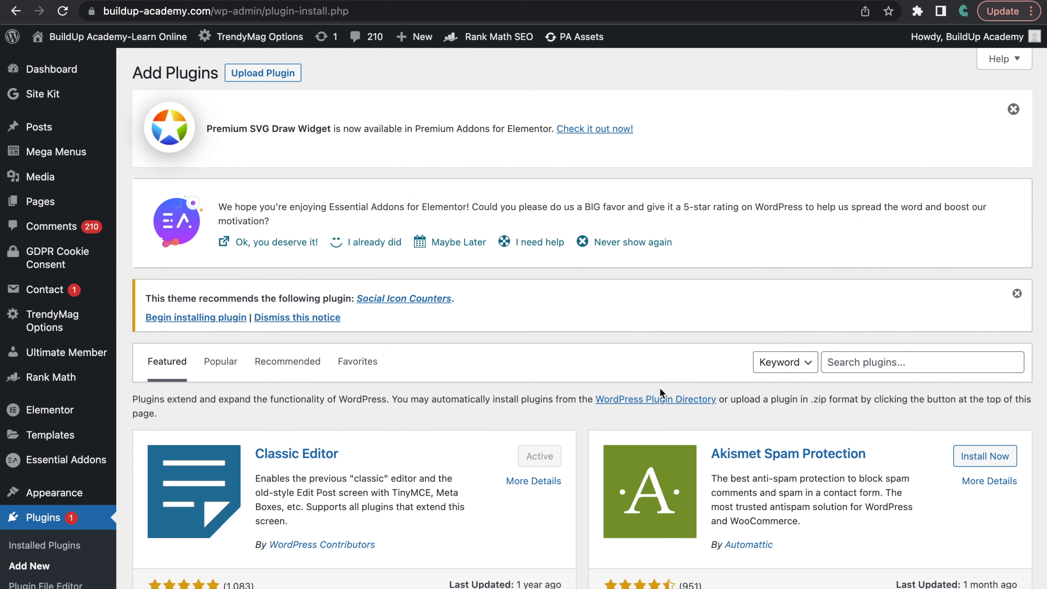
Step: Search the plugin directory for "advanced ads"
scroll(866, 351, down, 3)
click(886, 242)
text(advanced ads)
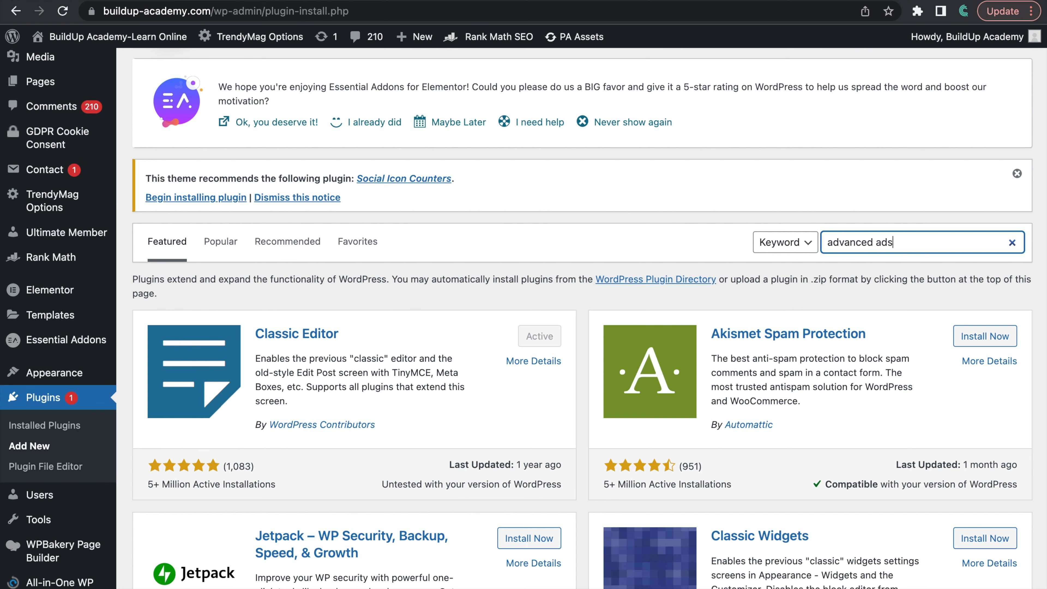
key(Return)
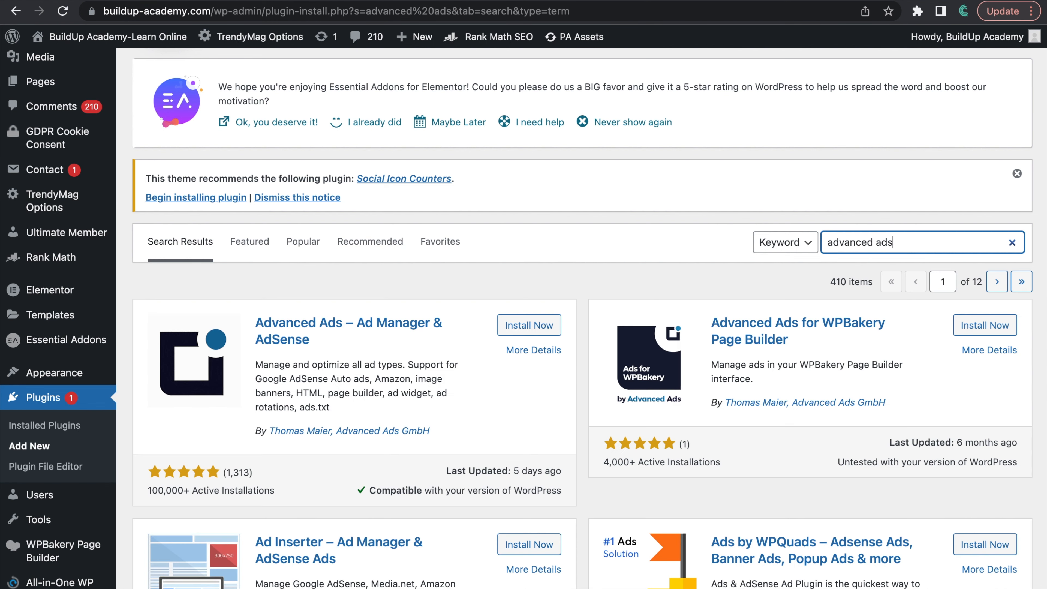
Step: Install and activate the Advanced Ads – Ad Manager & AdSense plugin
scroll(582, 318, down, 2)
scroll(582, 318, down, 1)
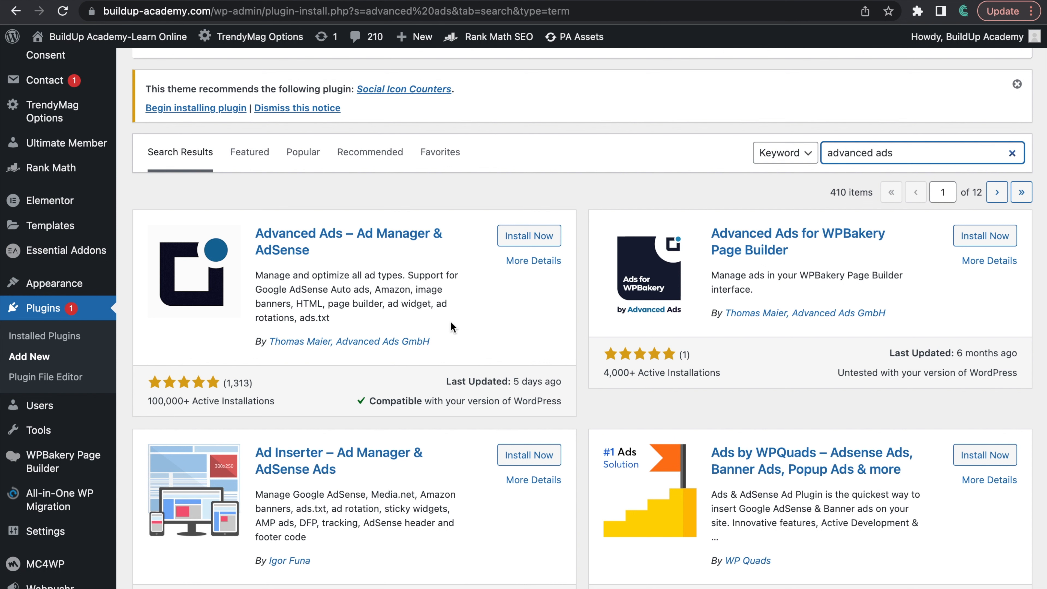
click(529, 240)
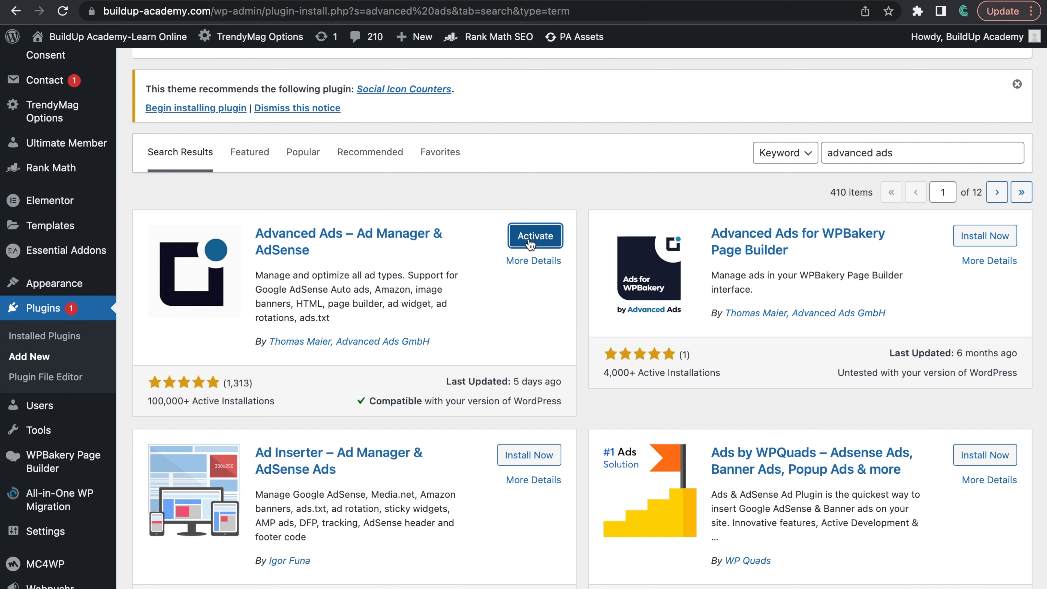
click(545, 237)
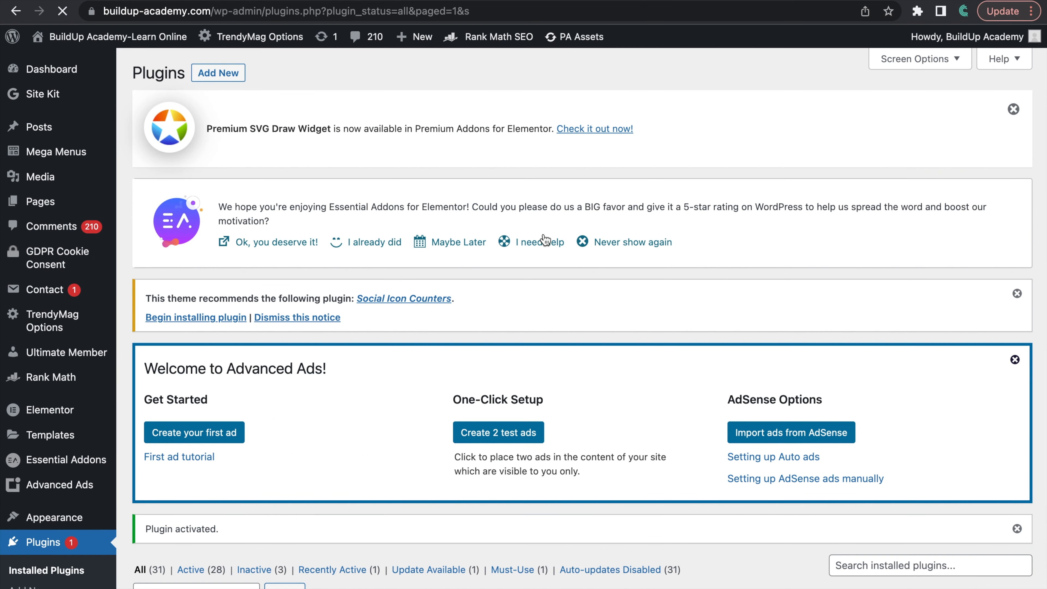
Step: Open the Advanced Ads dashboard and start creating the first ad
scroll(654, 493, down, 8)
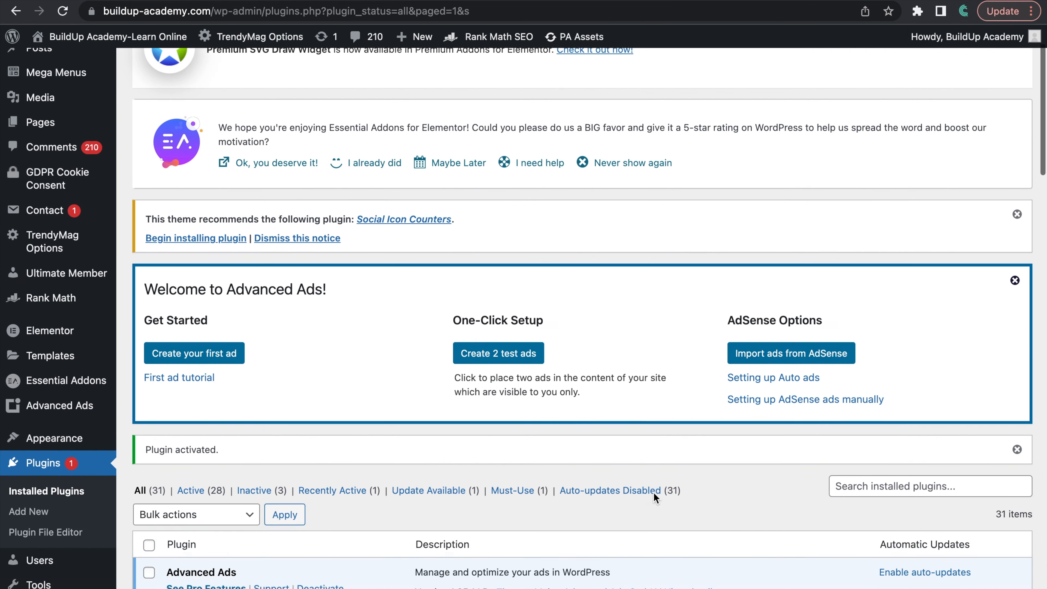
scroll(654, 494, up, 6)
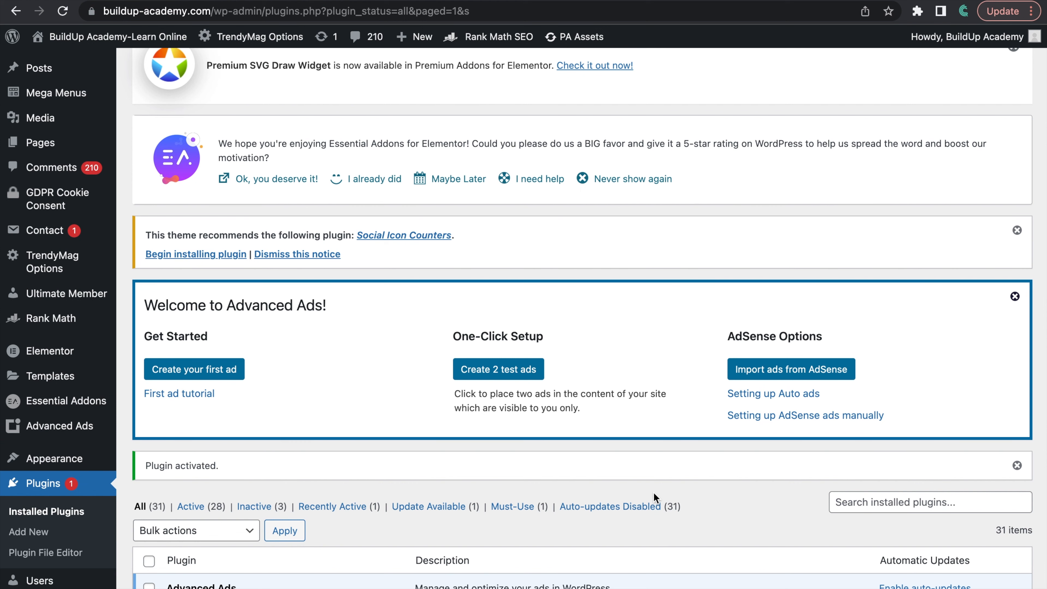
scroll(654, 495, down, 5)
scroll(654, 495, up, 4)
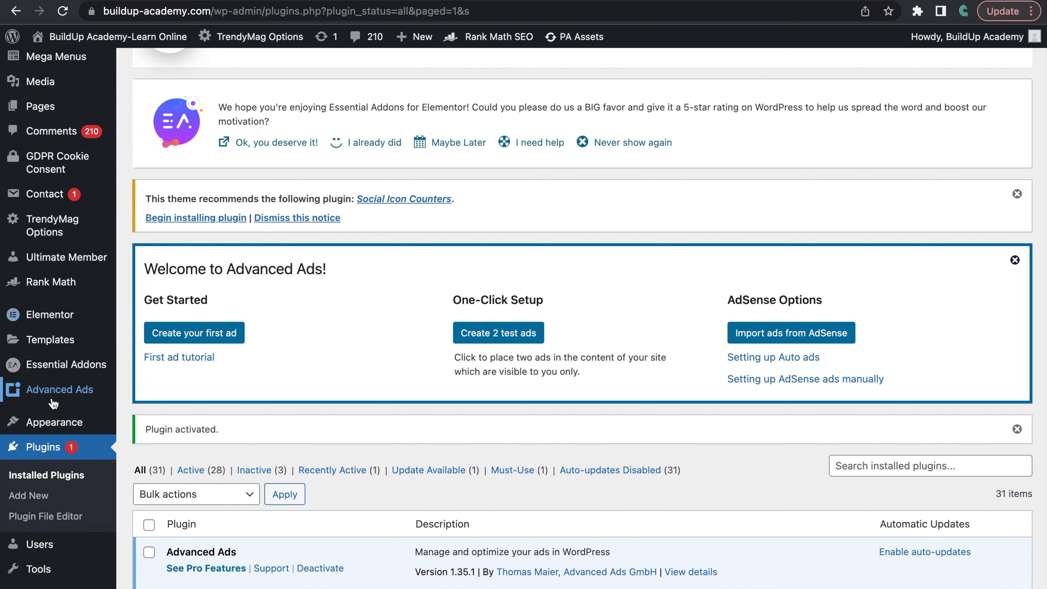
mouse_move(47, 384)
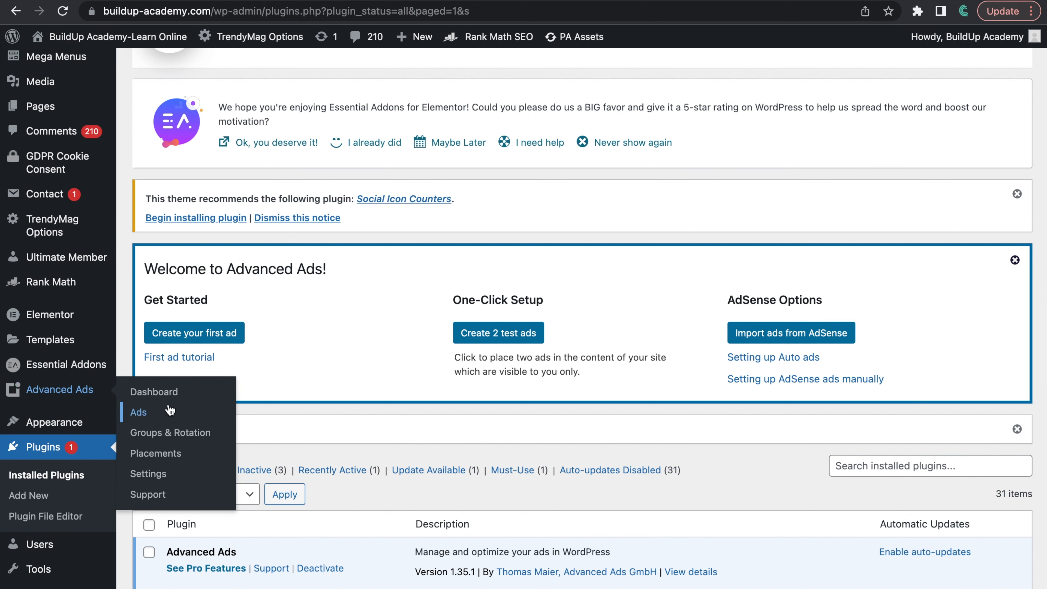
click(159, 394)
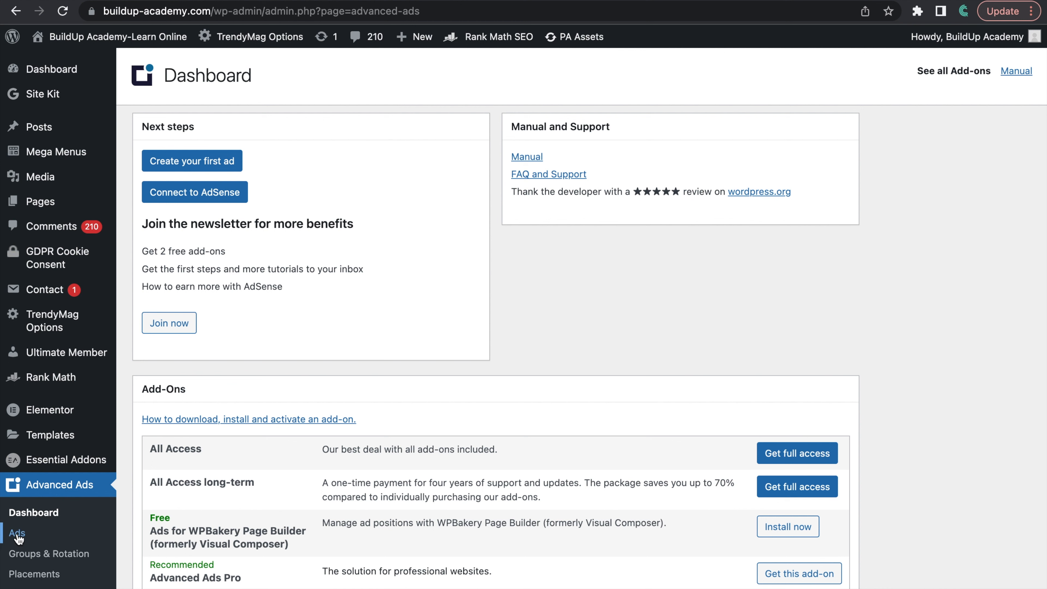
click(198, 162)
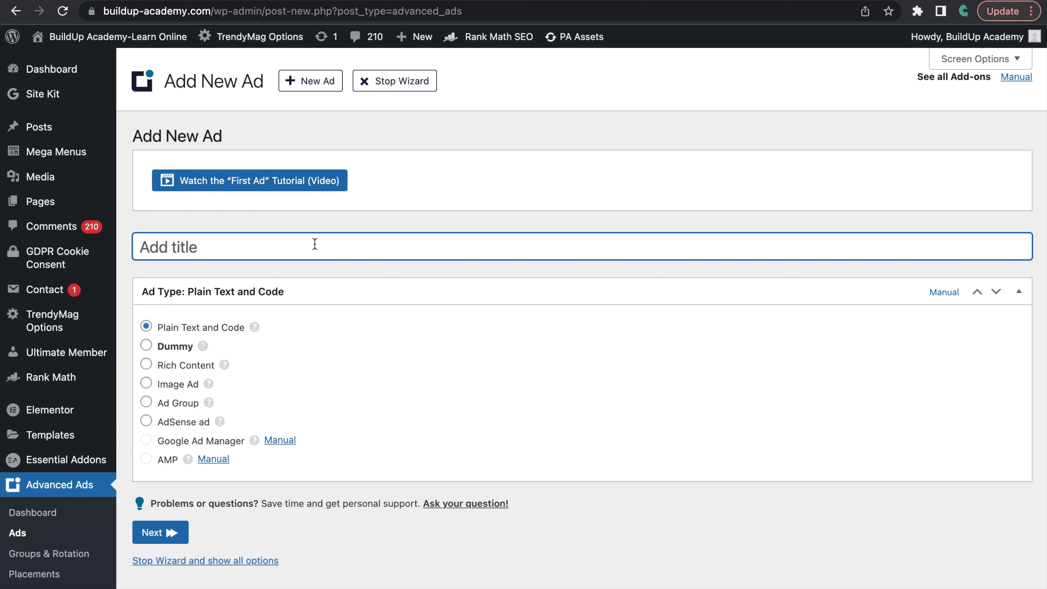
Step: Title the new ad "In Post Horizontal"
text(In Post Ads)
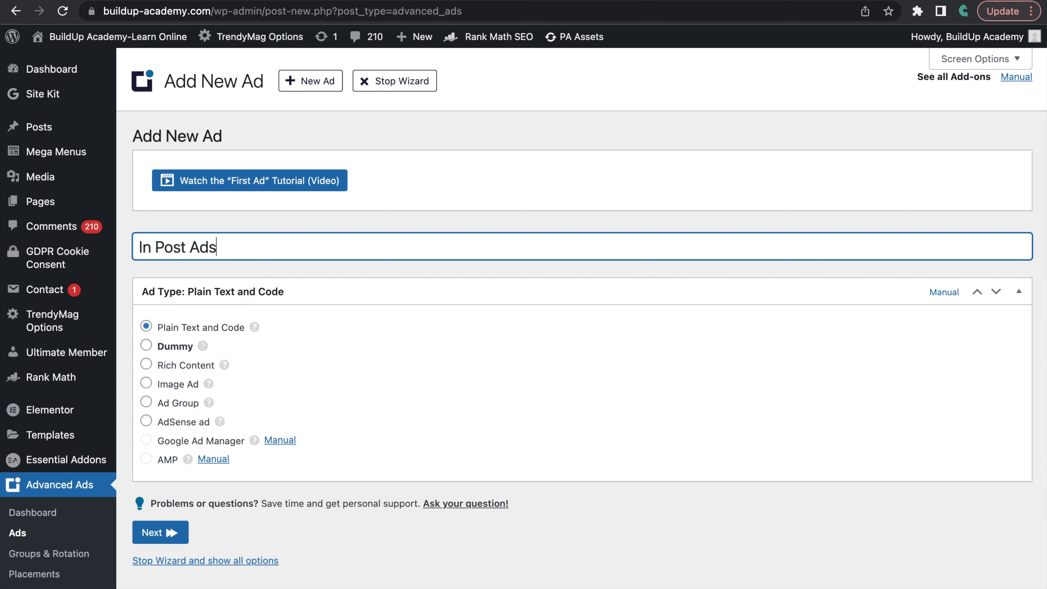
key(BackSpace)
key(BackSpace)
key(BackSpace)
text(Horizontal)
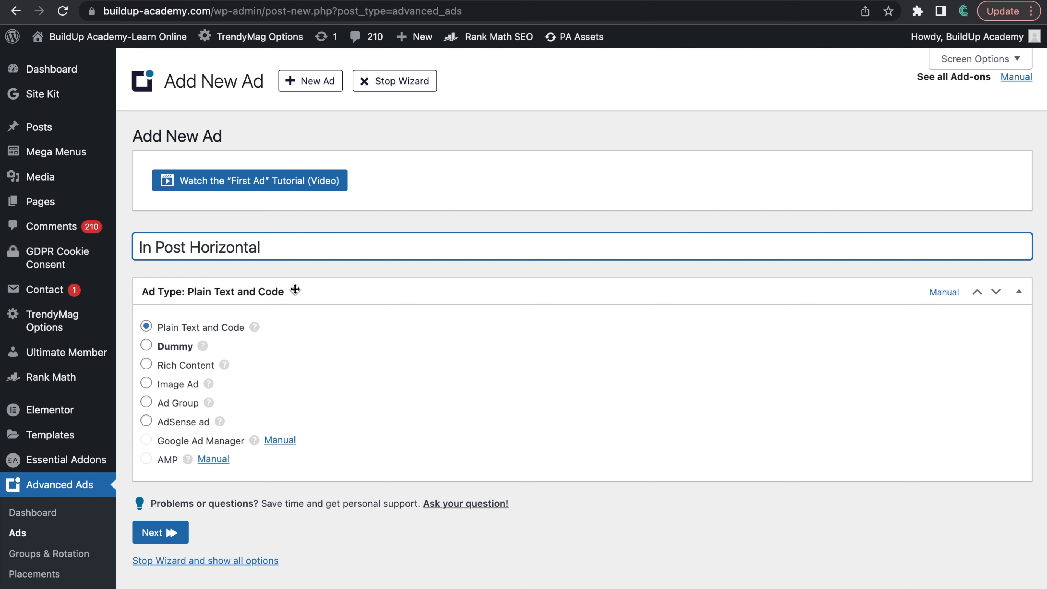
Step: Switch to Google AdSense, close the Sidebar Ad code page and start a new display ad unit
key(ctrl+Left)
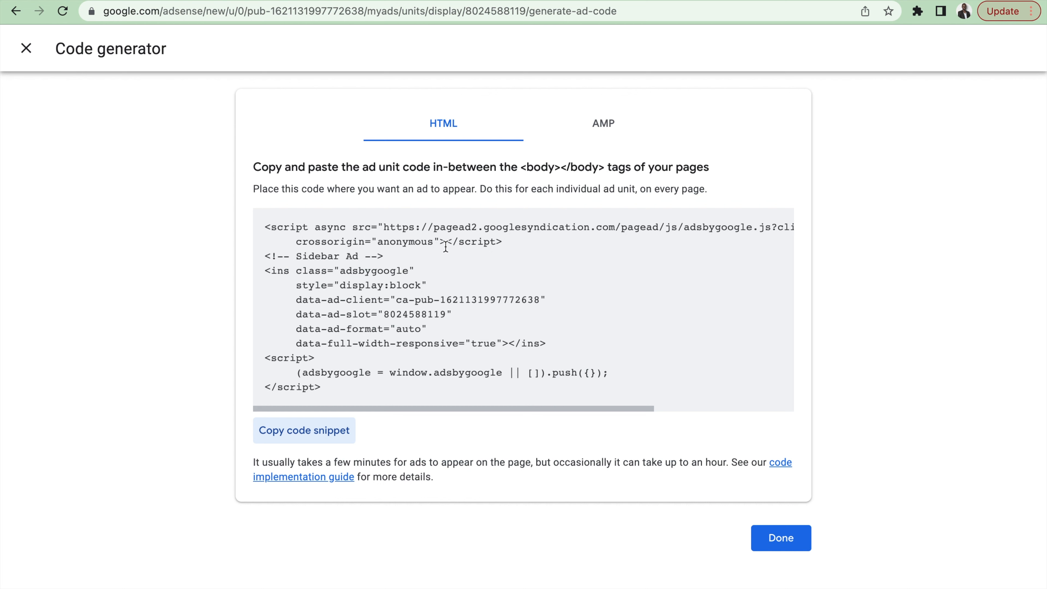
click(779, 541)
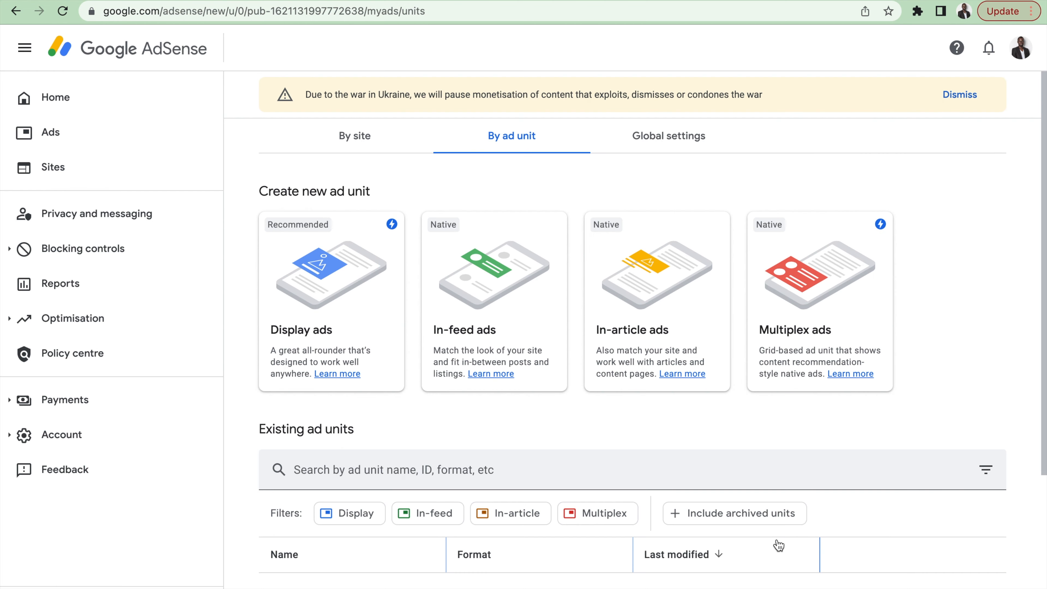
scroll(772, 423, down, 1)
scroll(771, 424, up, 1)
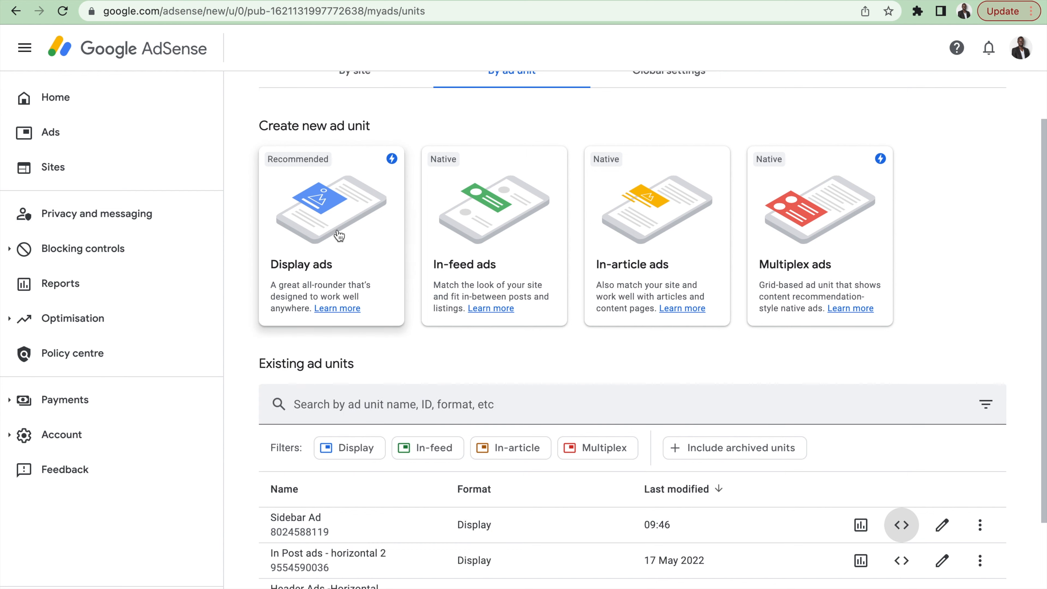
click(339, 234)
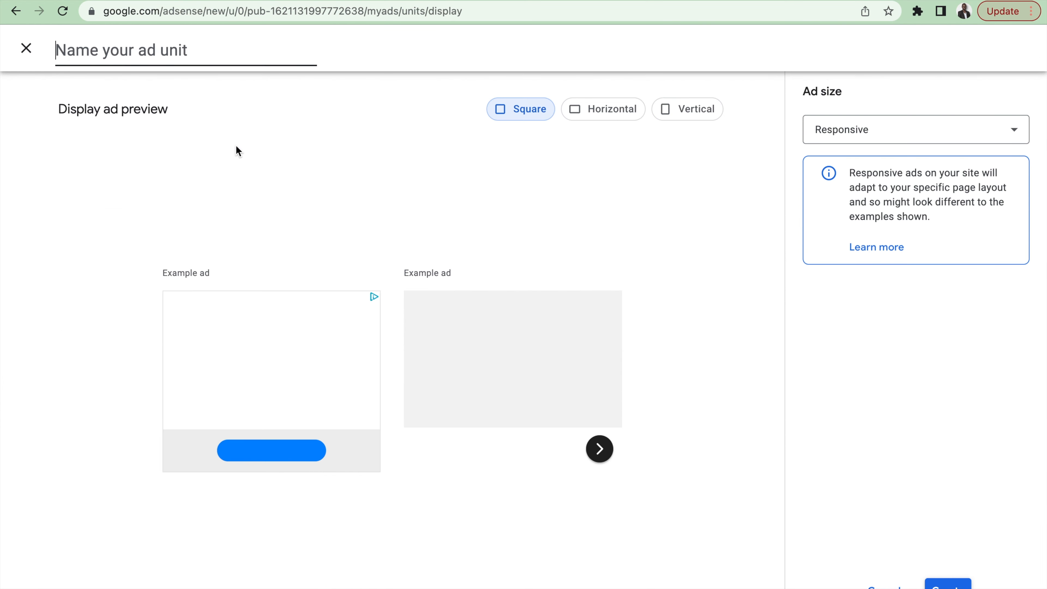
Step: Name the ad unit "In Post Horizontal" and set its preview to Horizontal, keeping the ad size Responsive
text(In Post)
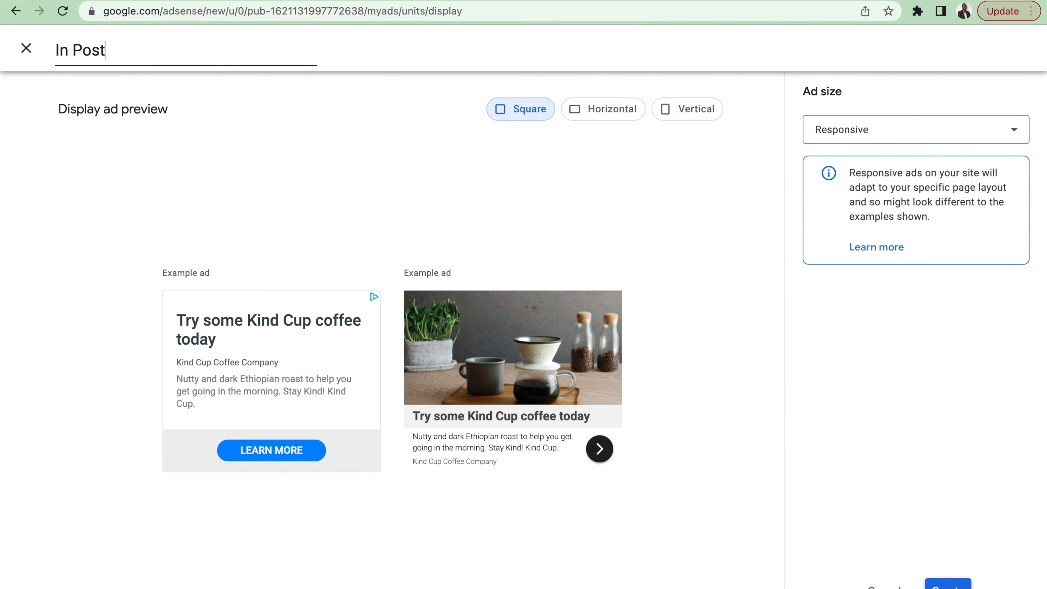
text( Horizontal)
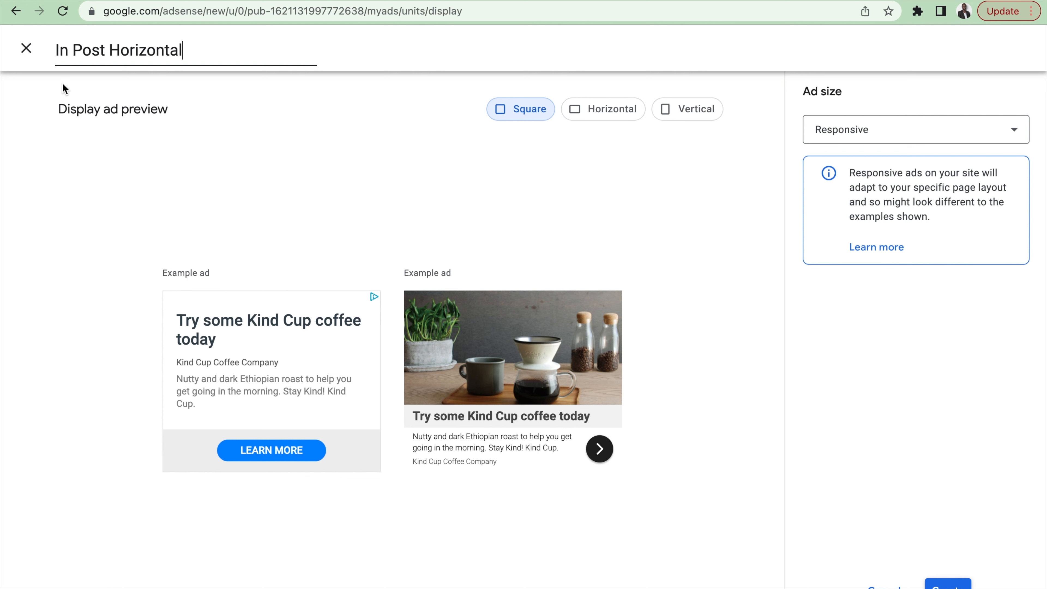
click(605, 112)
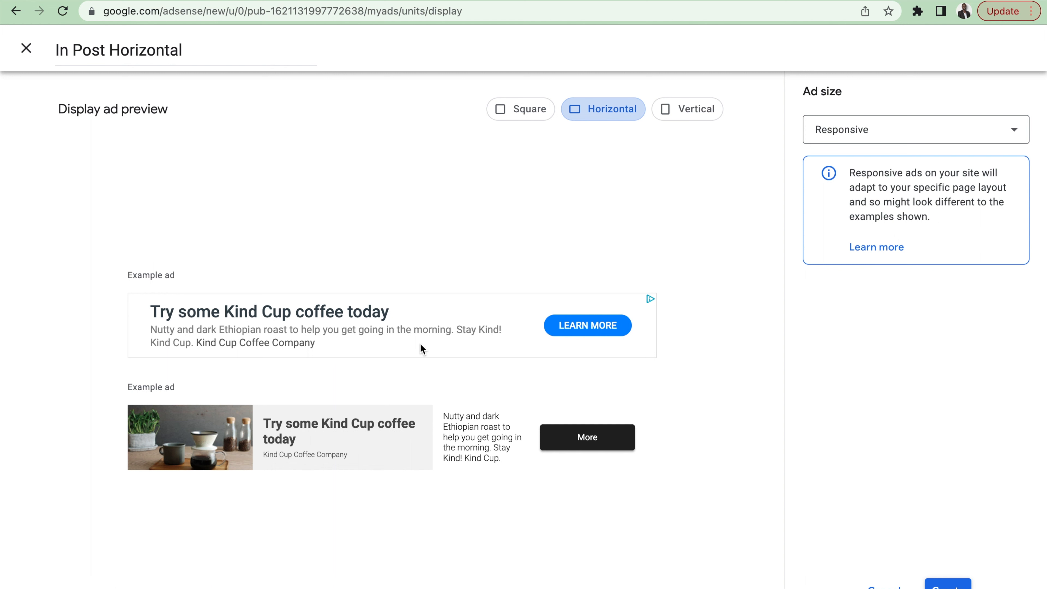
click(898, 134)
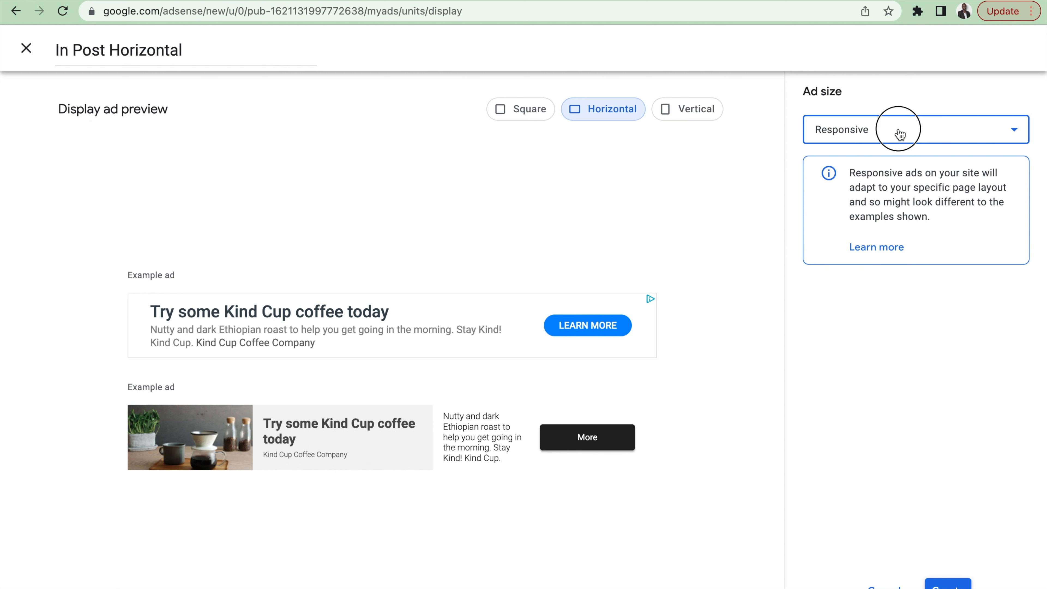
click(882, 141)
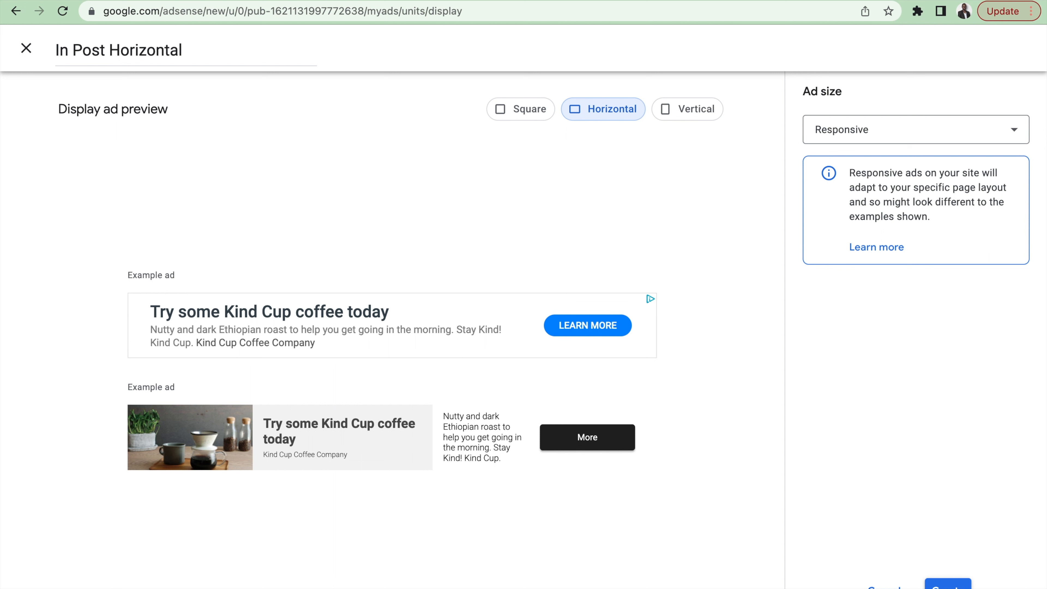
Step: Rename the ad unit to "In Post Horizontal 1", create it and copy its HTML code snippet
click(196, 49)
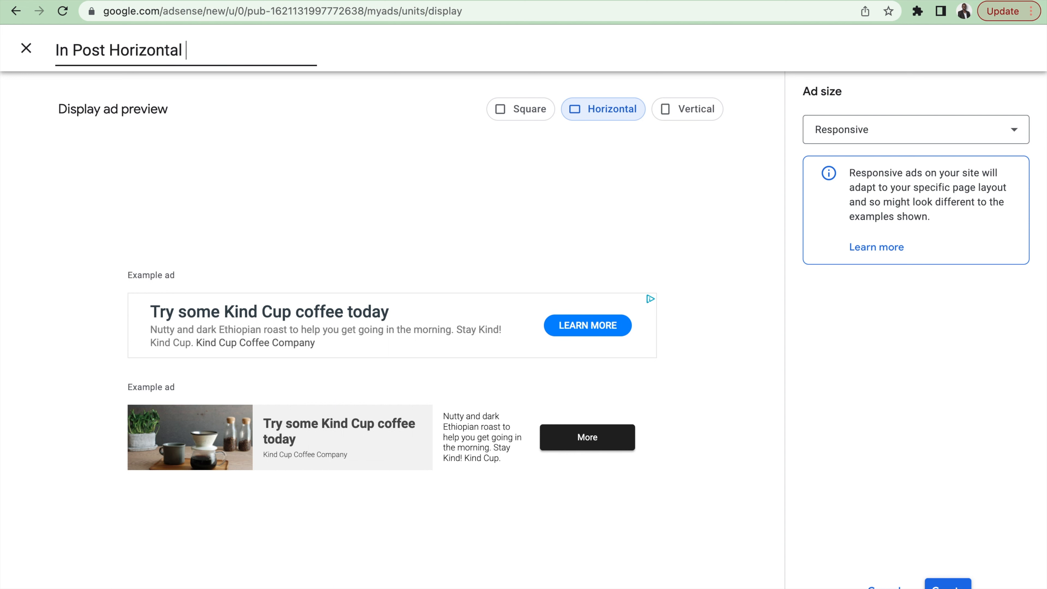
text(1)
click(956, 583)
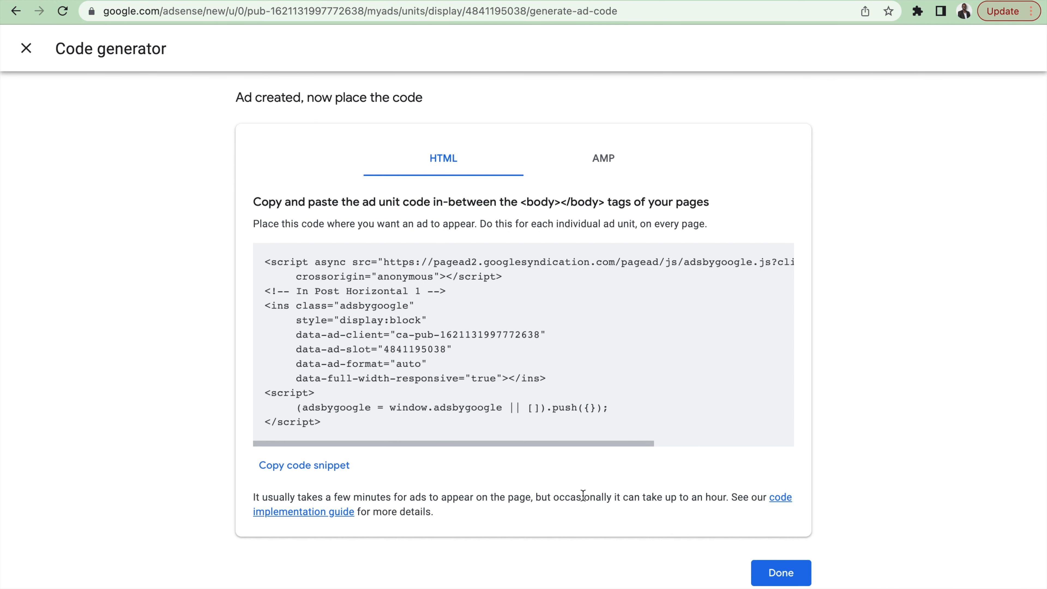
click(316, 469)
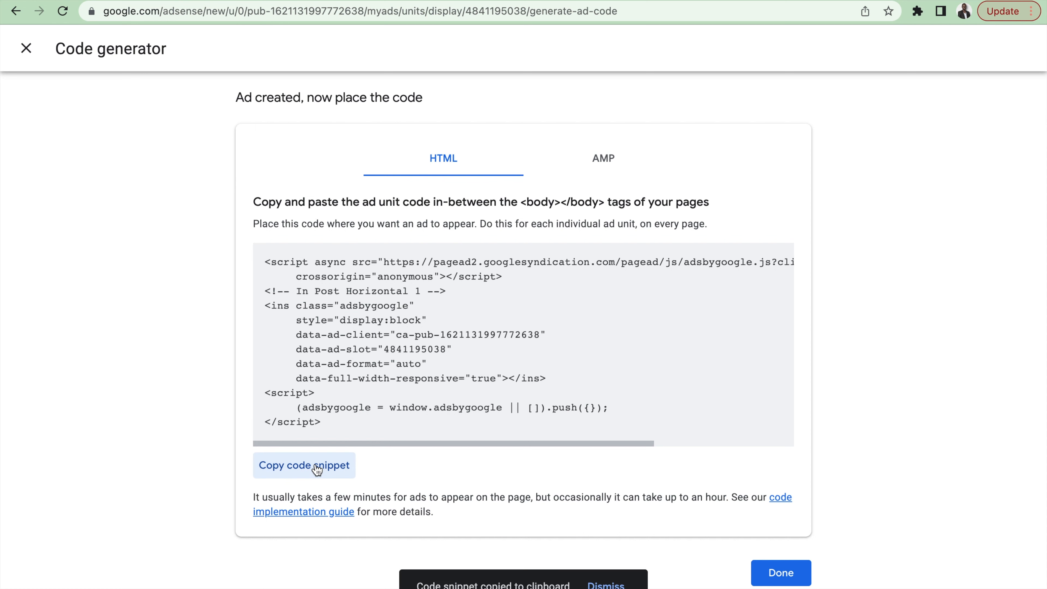
Step: Switch back to WordPress, retitle the ad "In Post Horizontal 1" and continue with the Plain Text and Code type
key(ctrl+Right)
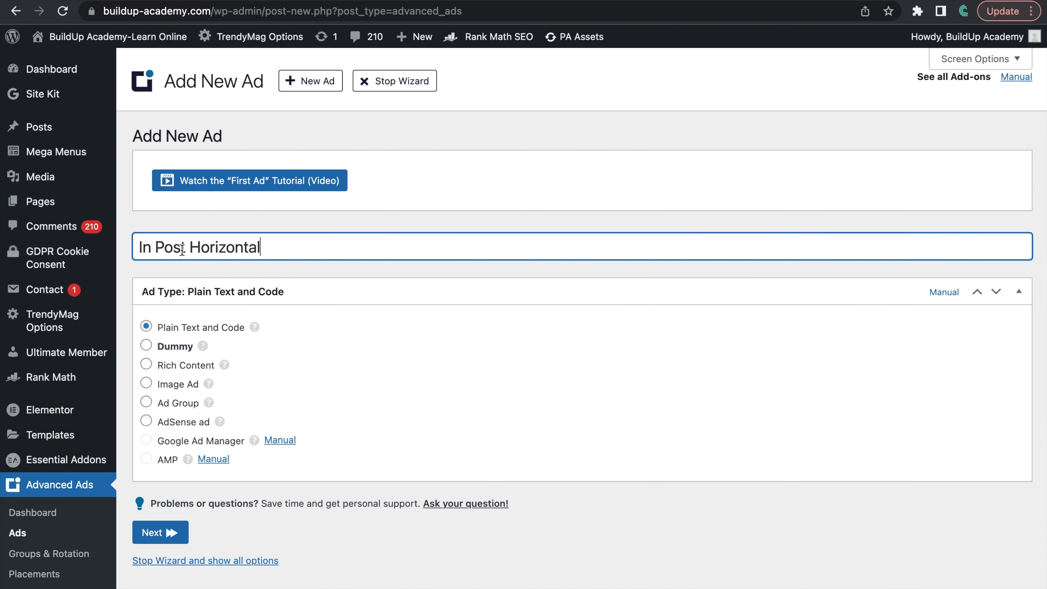
text(1)
scroll(381, 314, down, 3)
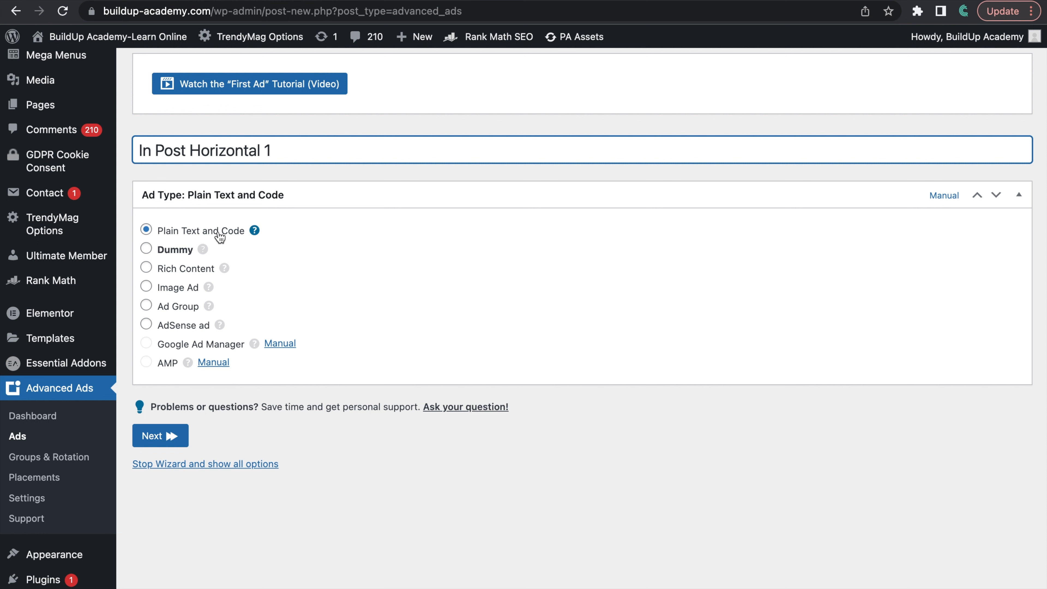
click(156, 437)
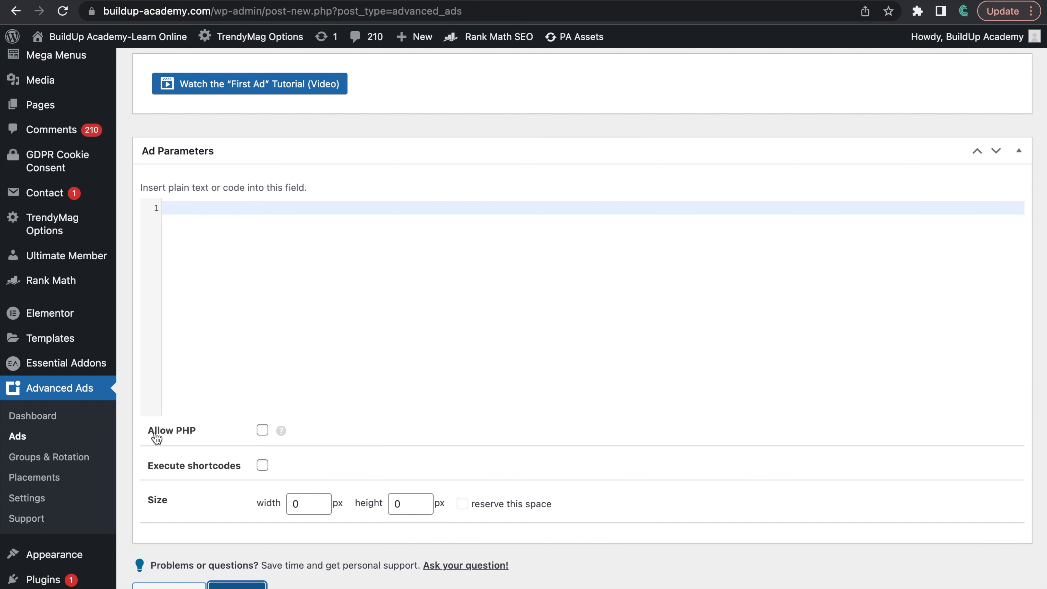
Step: Paste the copied AdSense code into the ad parameters and continue to the visitor and display conditions
click(200, 213)
key(super+v)
scroll(352, 280, up, 3)
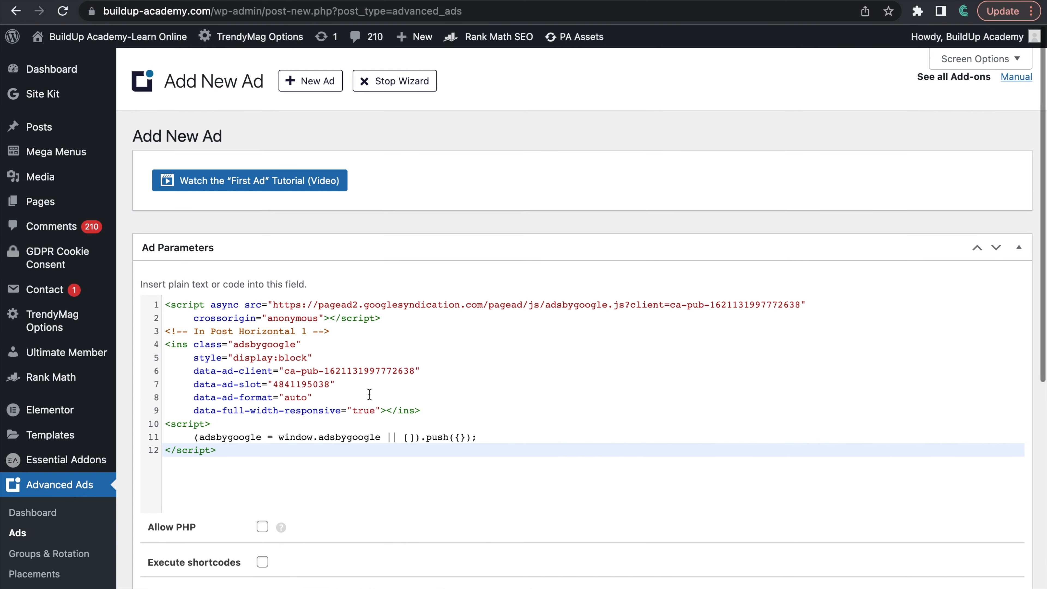
scroll(369, 395, down, 6)
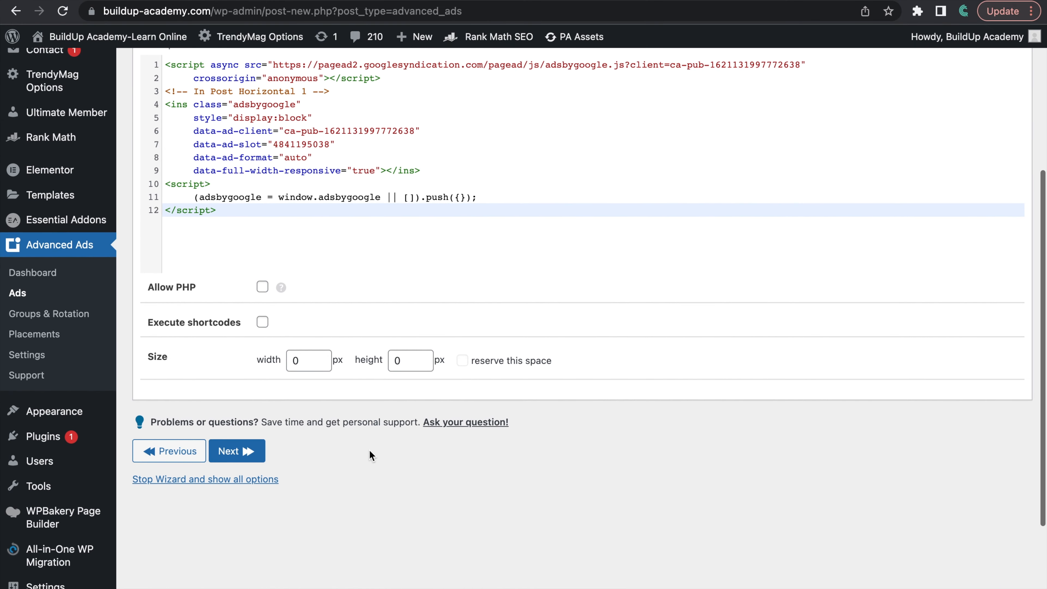
click(234, 451)
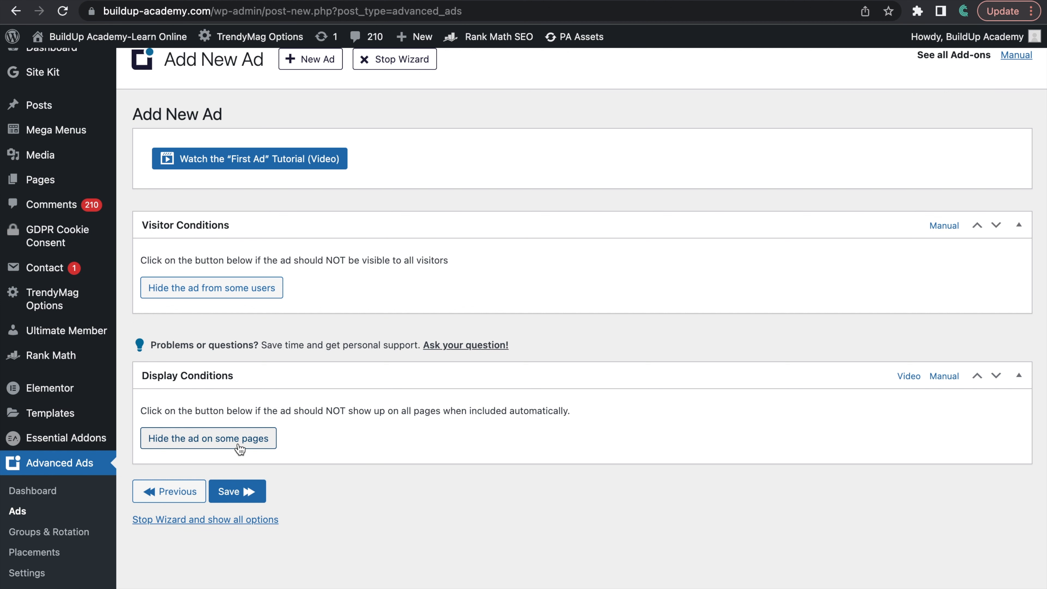
Step: Restrict the ad's display with a Post Type condition set to "is" Posts
click(250, 445)
scroll(483, 493, down, 3)
scroll(483, 499, down, 1)
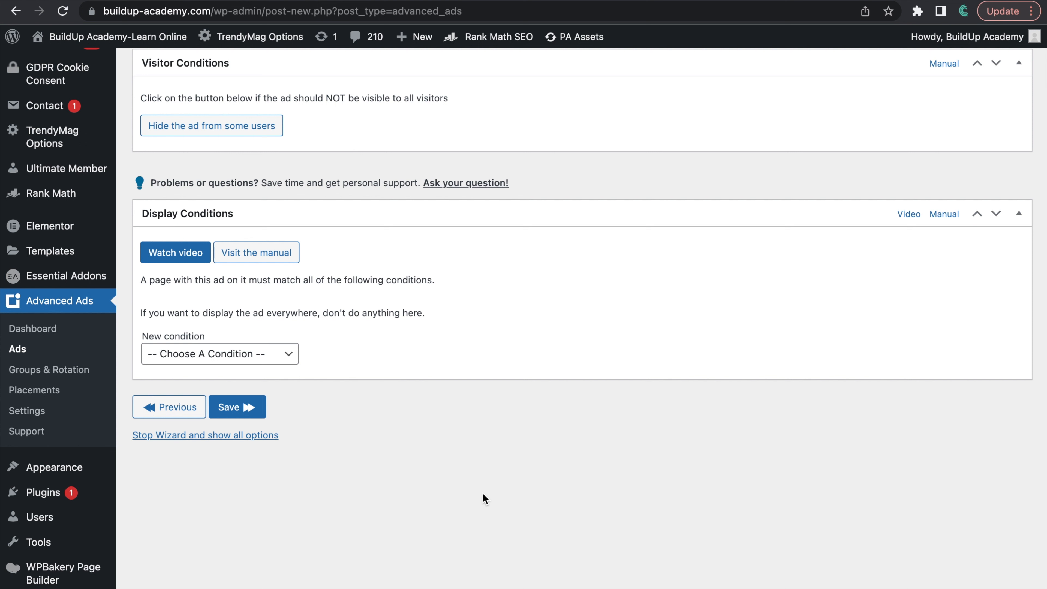
click(247, 356)
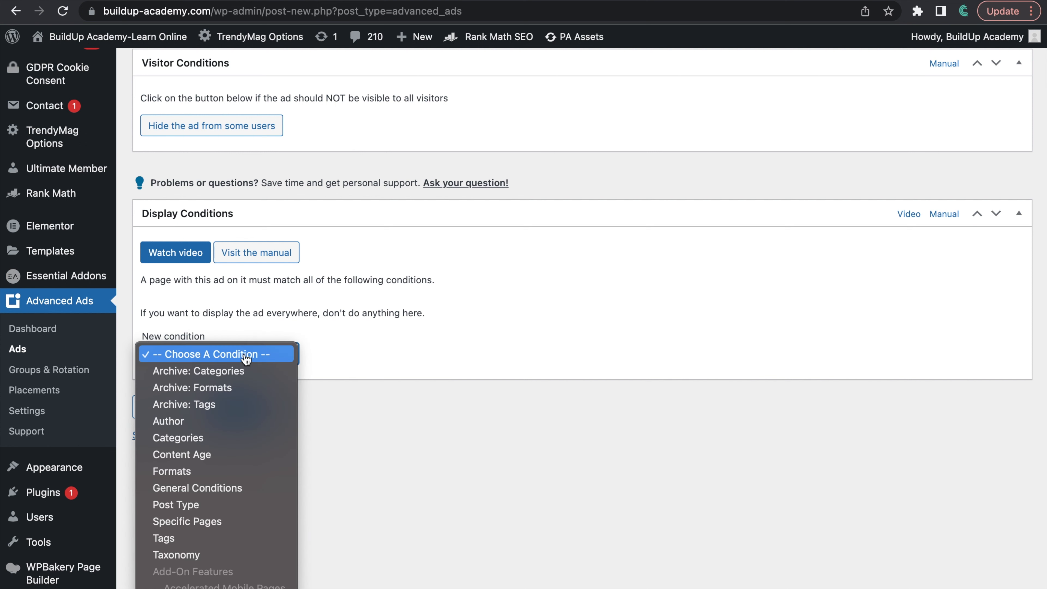
scroll(232, 489, down, 1)
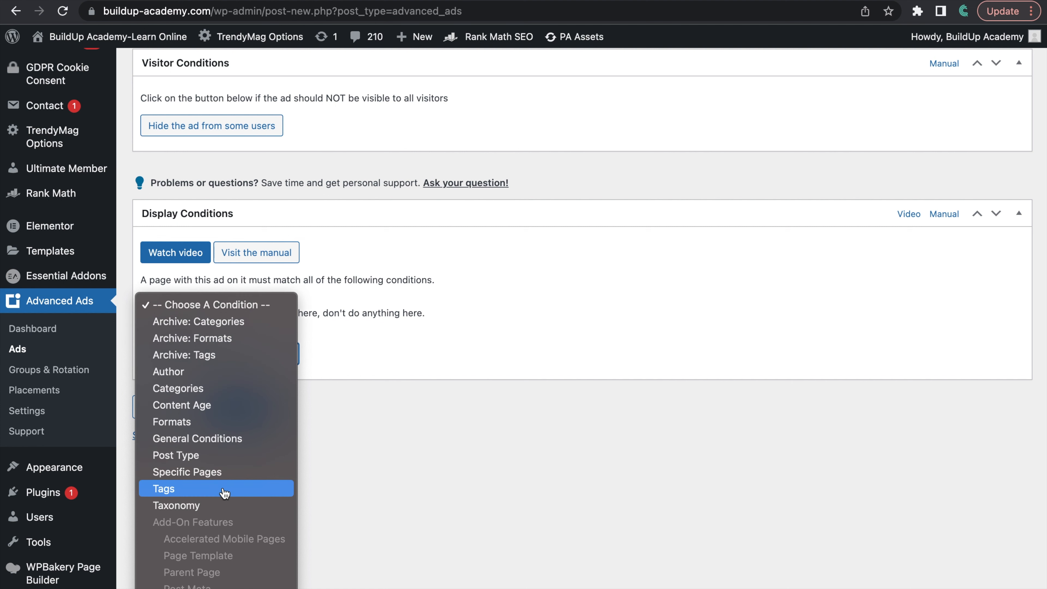
click(186, 455)
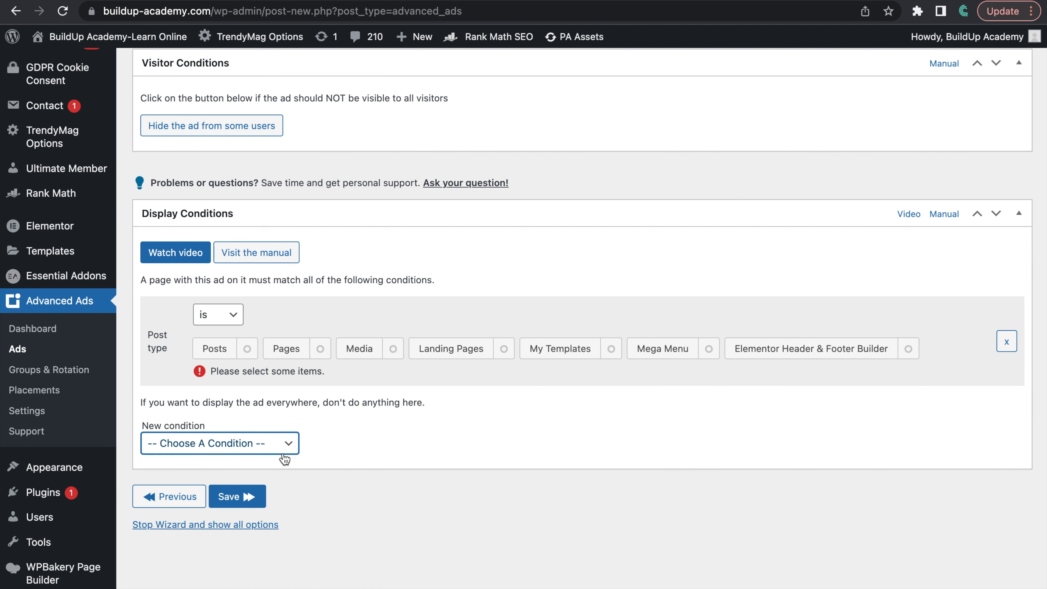
click(213, 351)
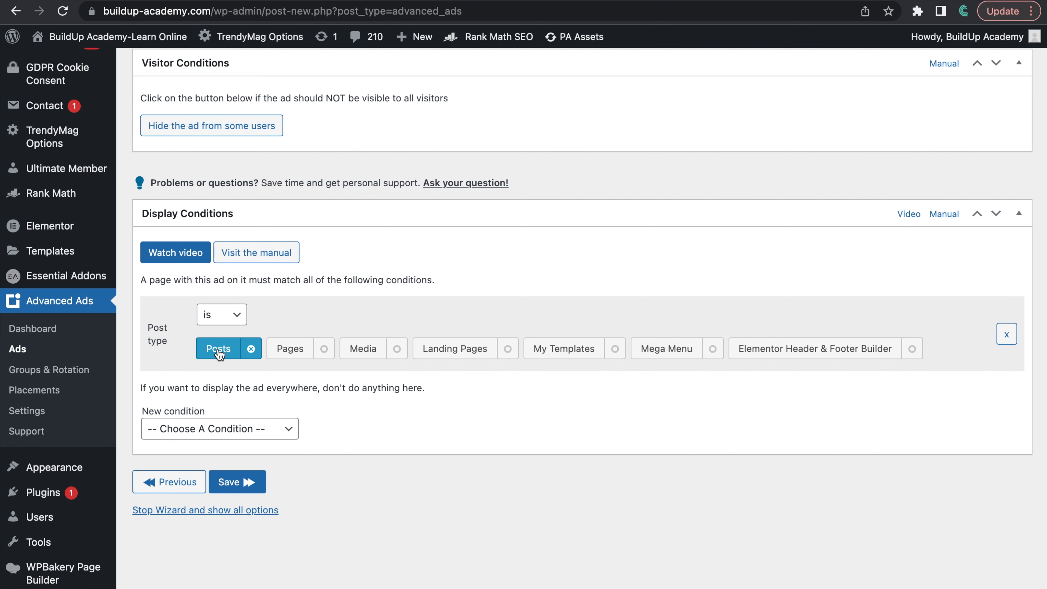
Step: Check the list of further display conditions without adding one, and save the ad
scroll(388, 495, down, 3)
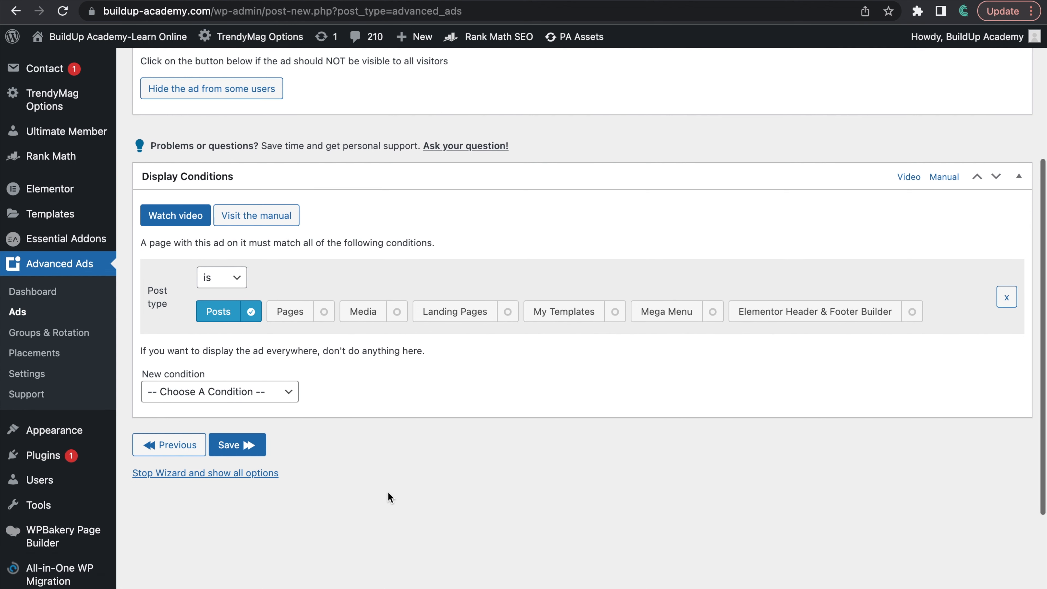
click(284, 334)
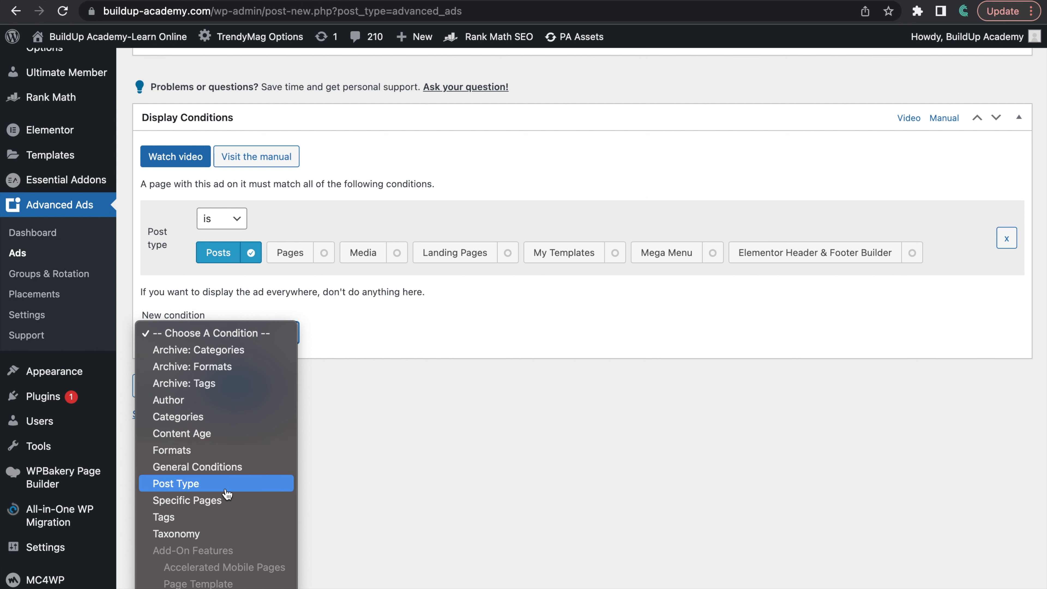
click(320, 397)
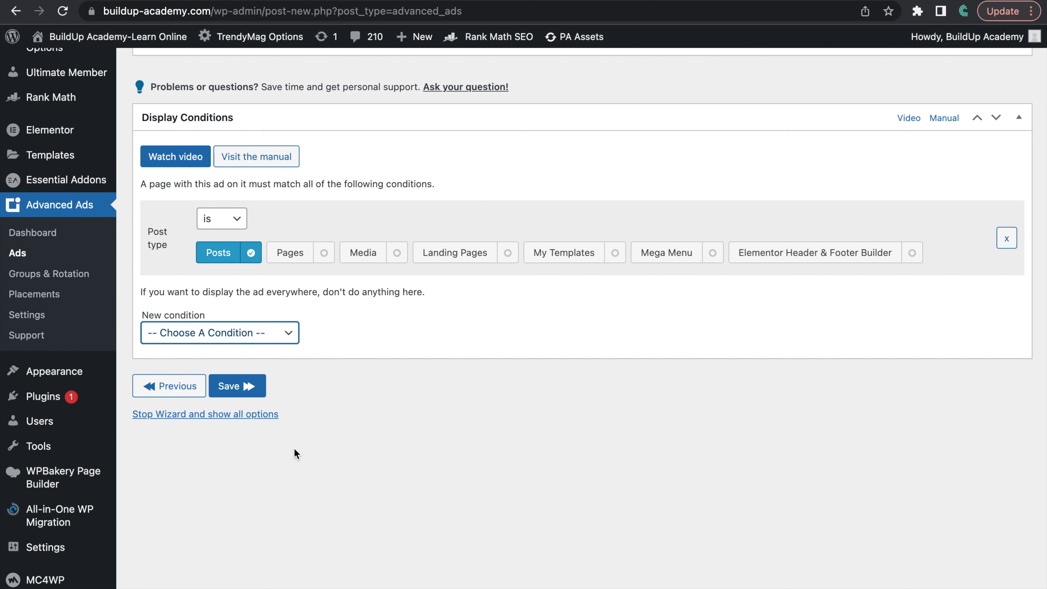
click(238, 390)
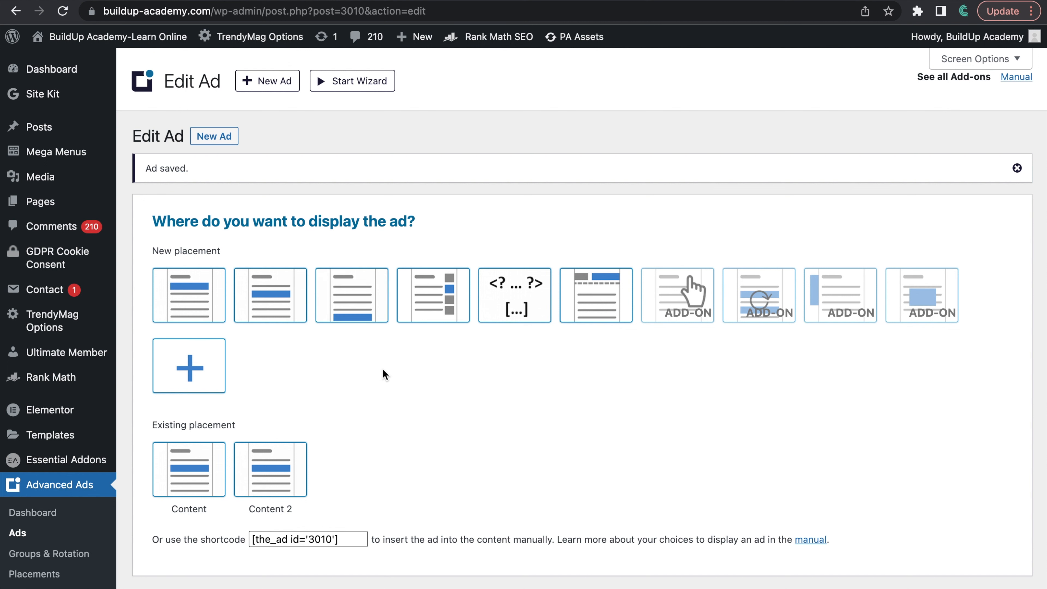
Step: Create a Content placement that displays the ad after paragraph 1, and review the saved ad's parameters
scroll(383, 369, down, 3)
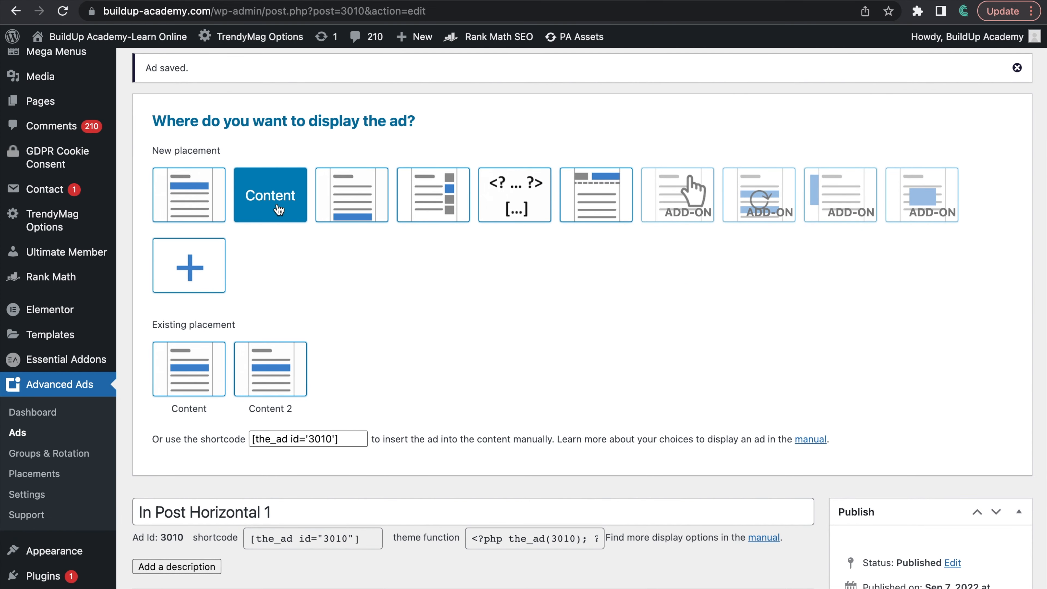
click(270, 208)
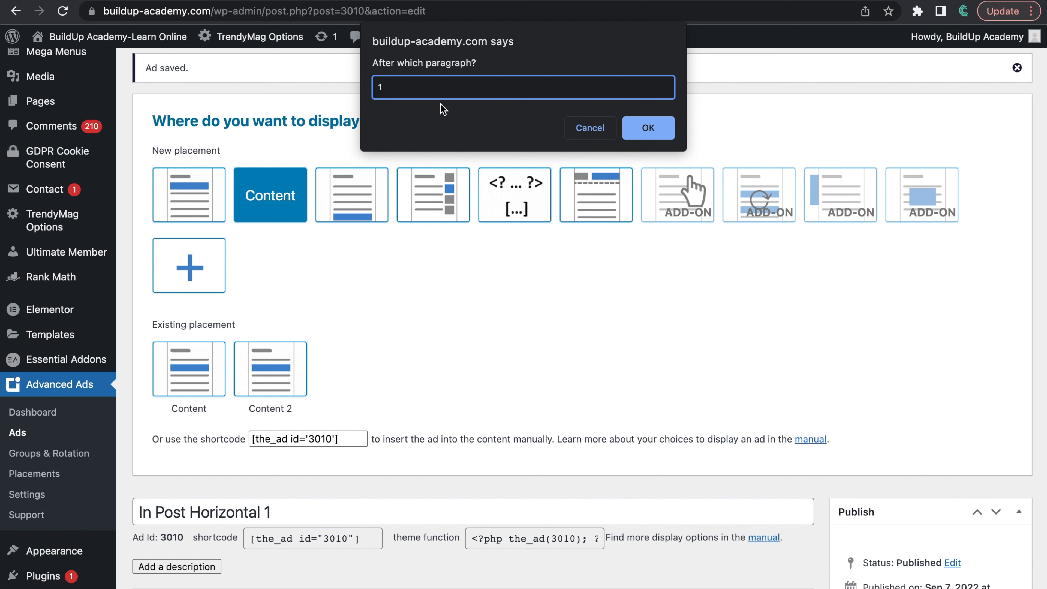
click(645, 129)
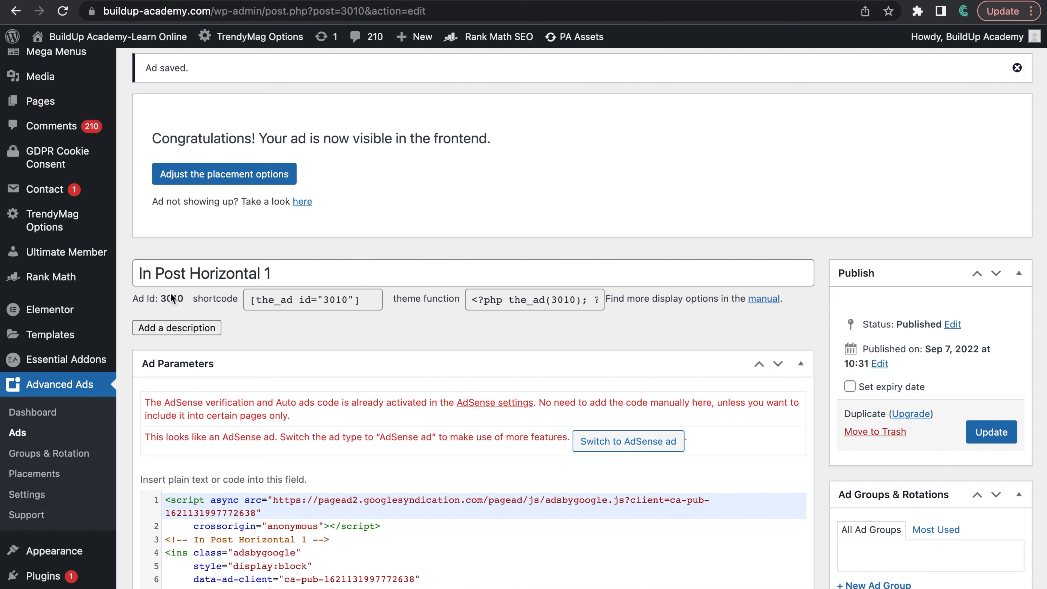
scroll(448, 348, down, 1)
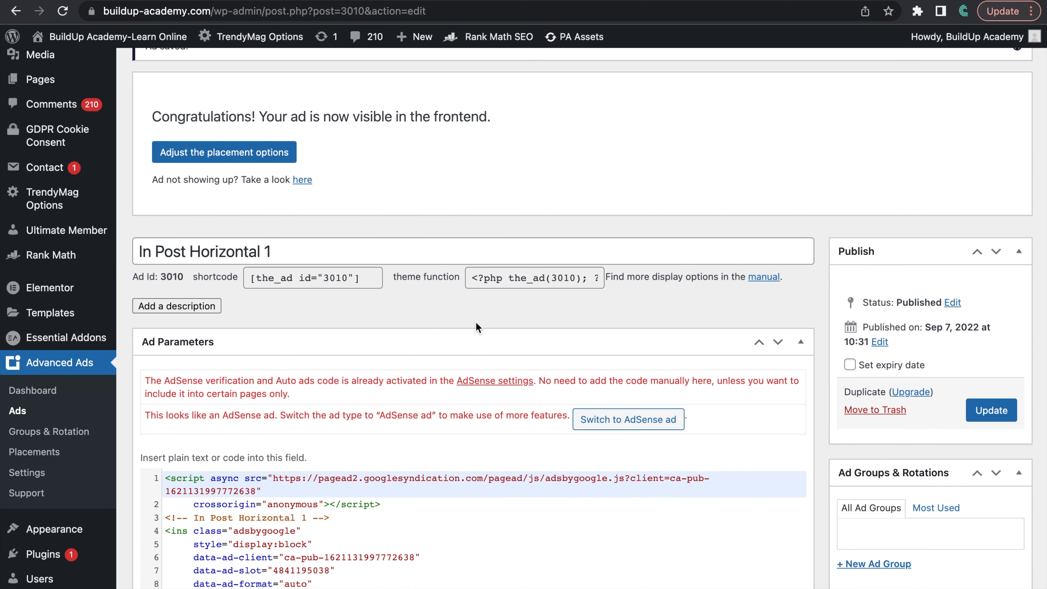
scroll(637, 502, down, 5)
scroll(637, 503, down, 10)
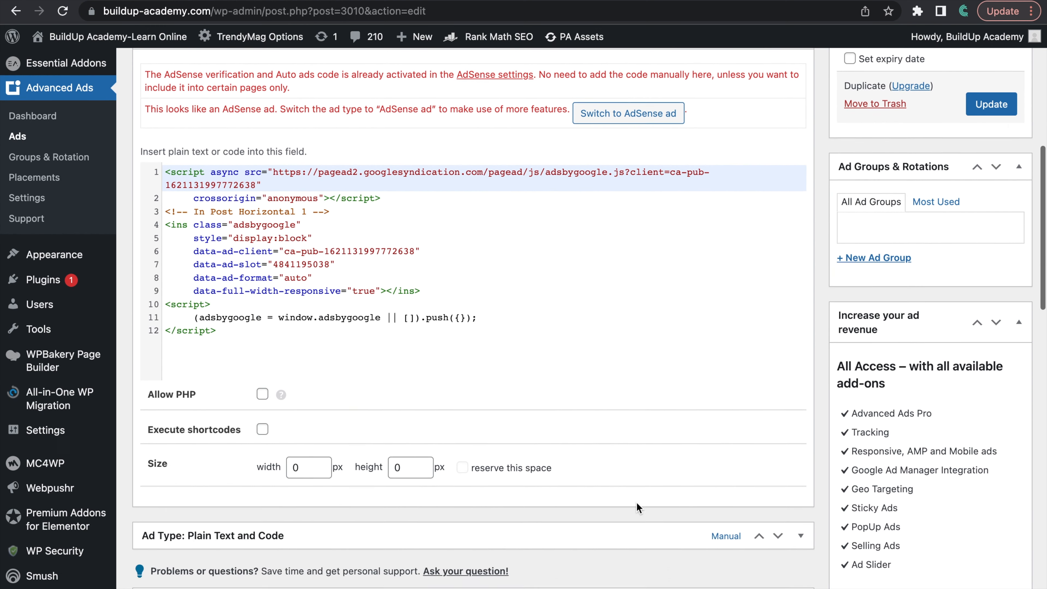
scroll(637, 503, down, 8)
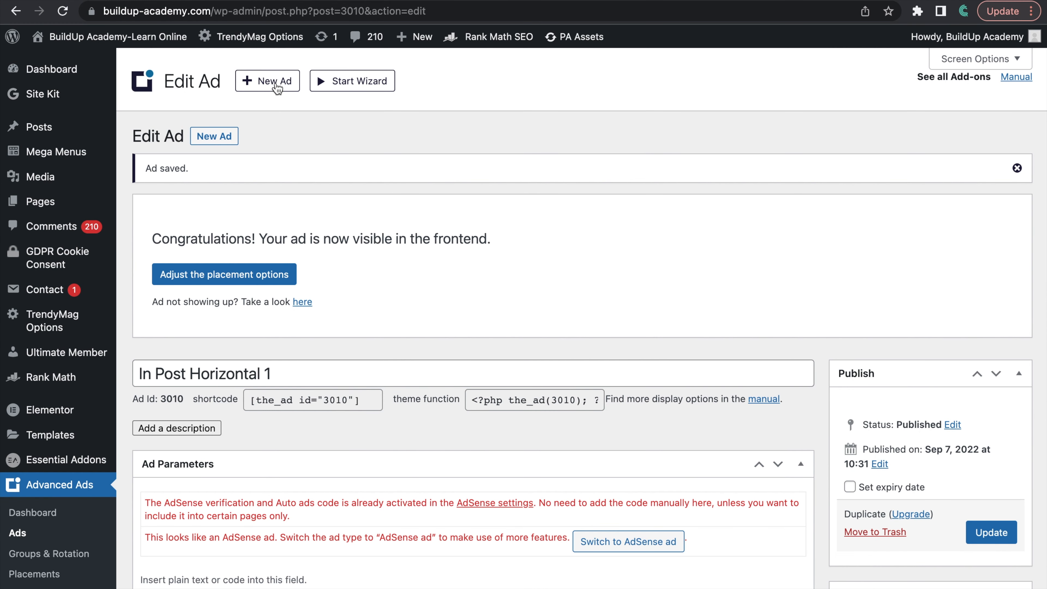
Step: Start a new ad titled "In Post Horizontal 2" with the Plain Text and Code type and continue to its parameters
click(277, 87)
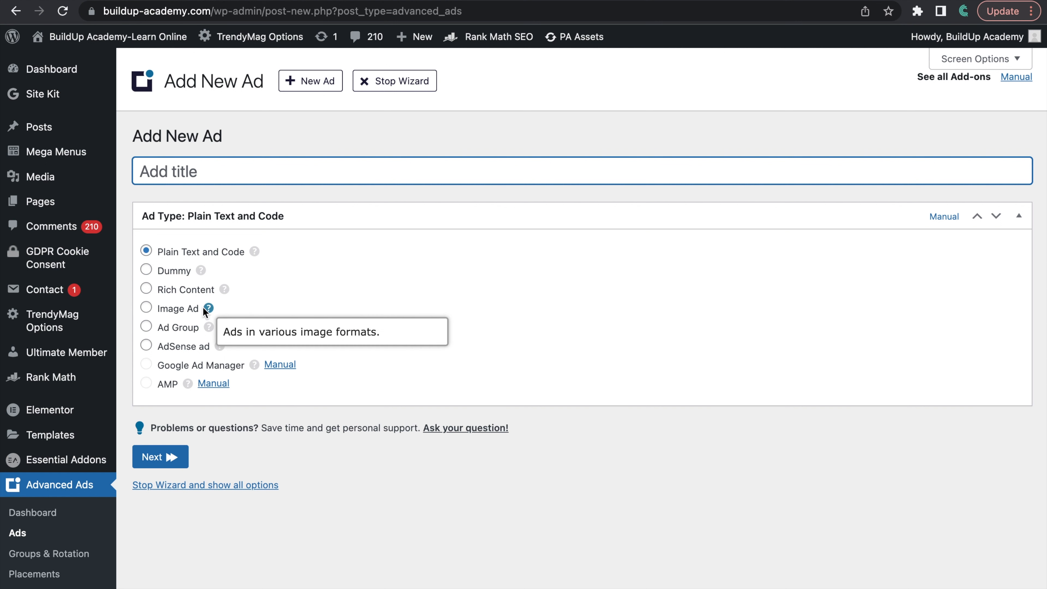
text(In )
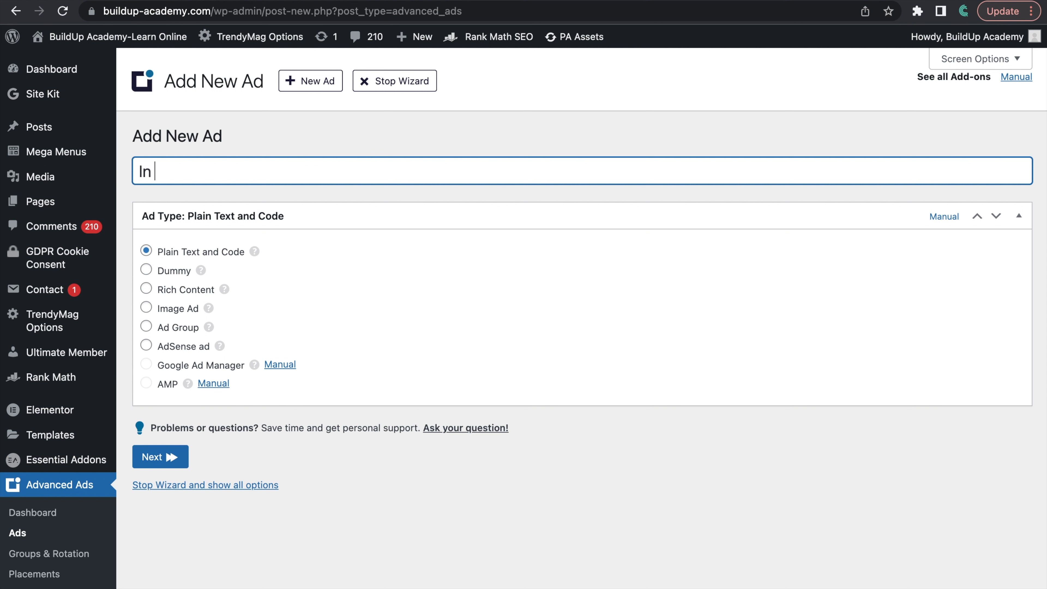
text(Post Horizontal 2)
click(170, 458)
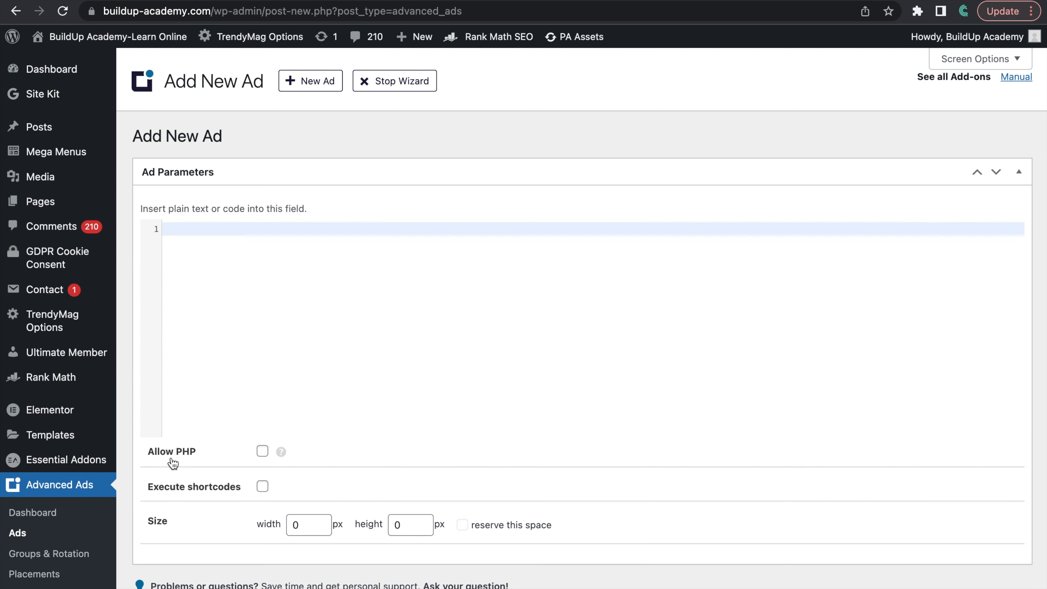
Step: Paste the copied AdSense code into the new ad's parameters and continue to the visitor and display conditions
click(189, 234)
key(super+v)
scroll(359, 279, down, 5)
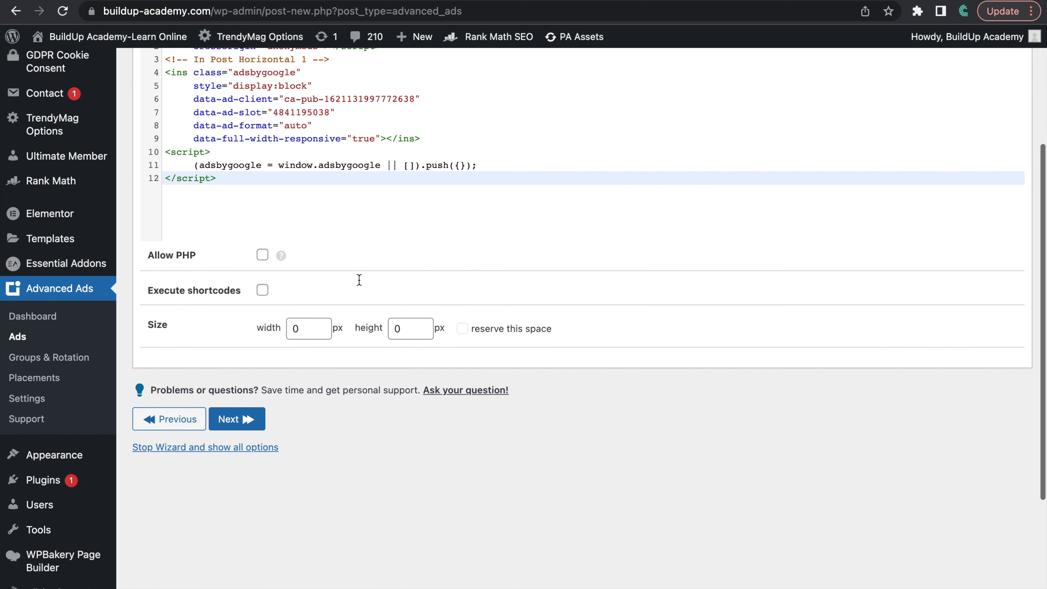
scroll(359, 280, down, 4)
click(241, 297)
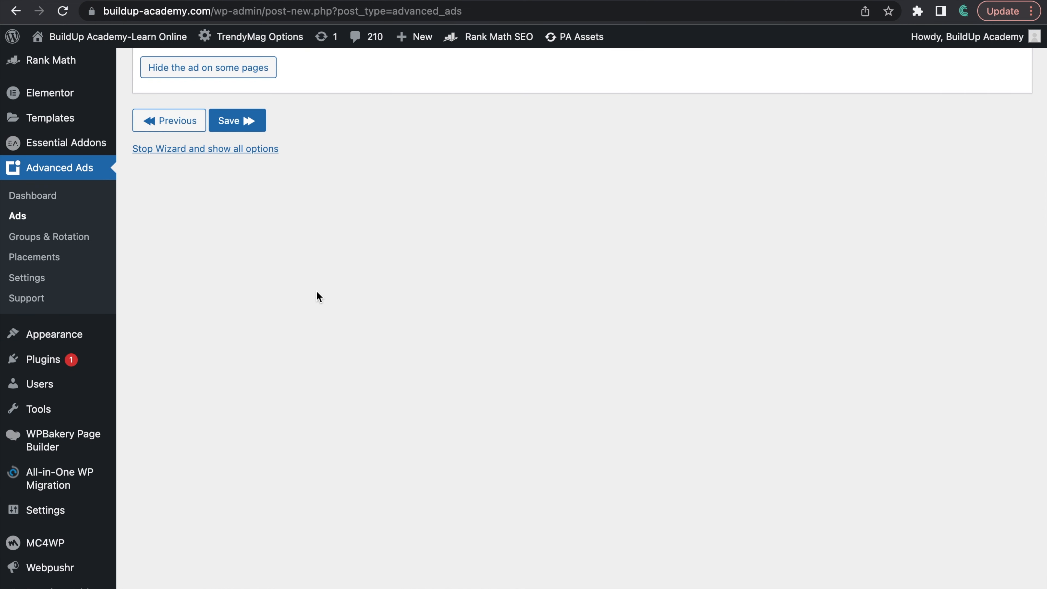
Step: Add a Post Type display condition limiting the second horizontal ad to Posts, and save the ad
scroll(366, 285, up, 8)
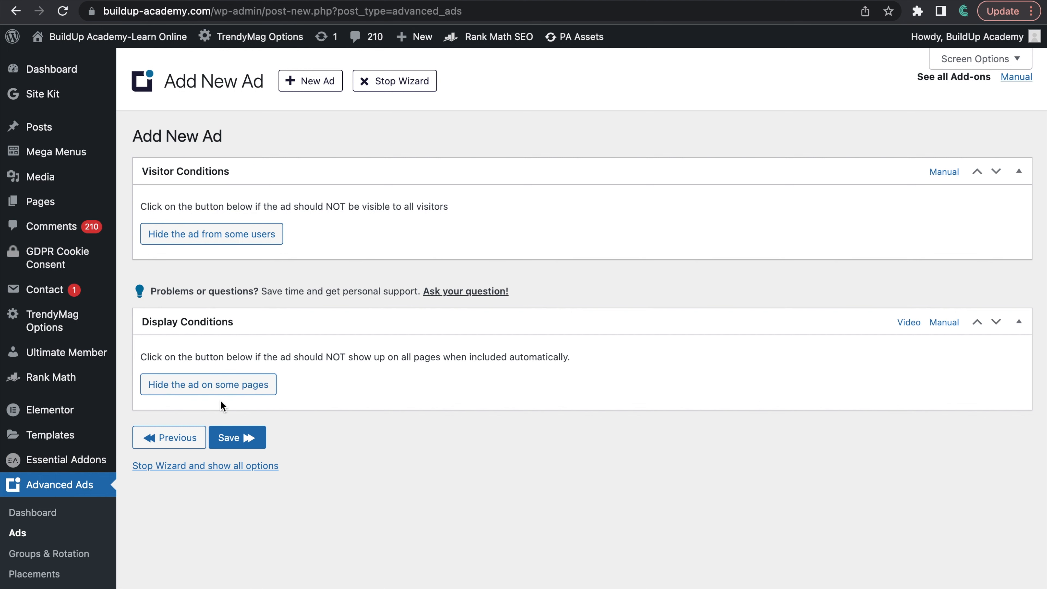
click(205, 388)
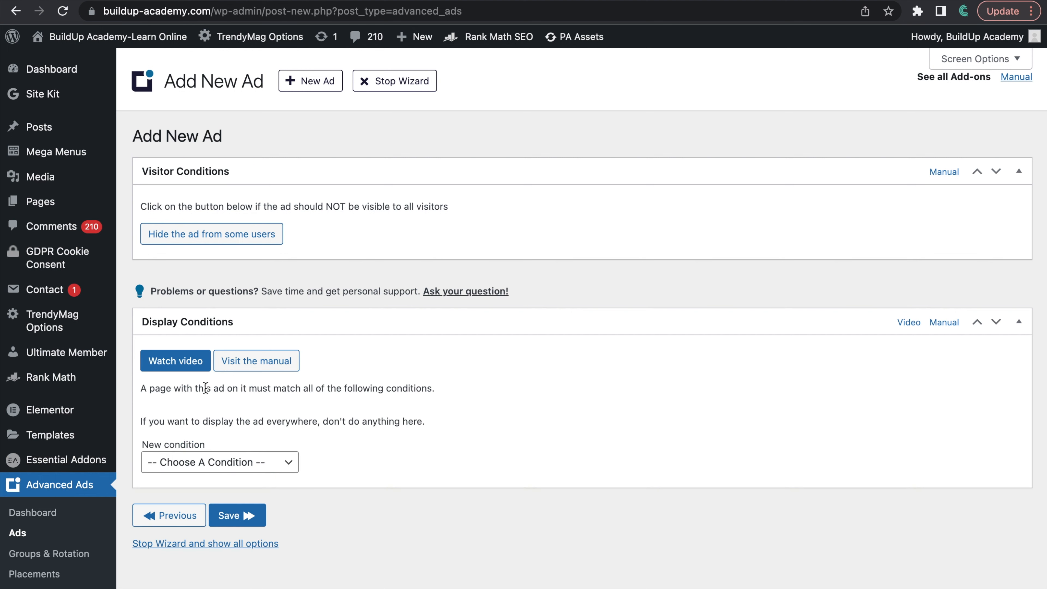
scroll(320, 428, down, 4)
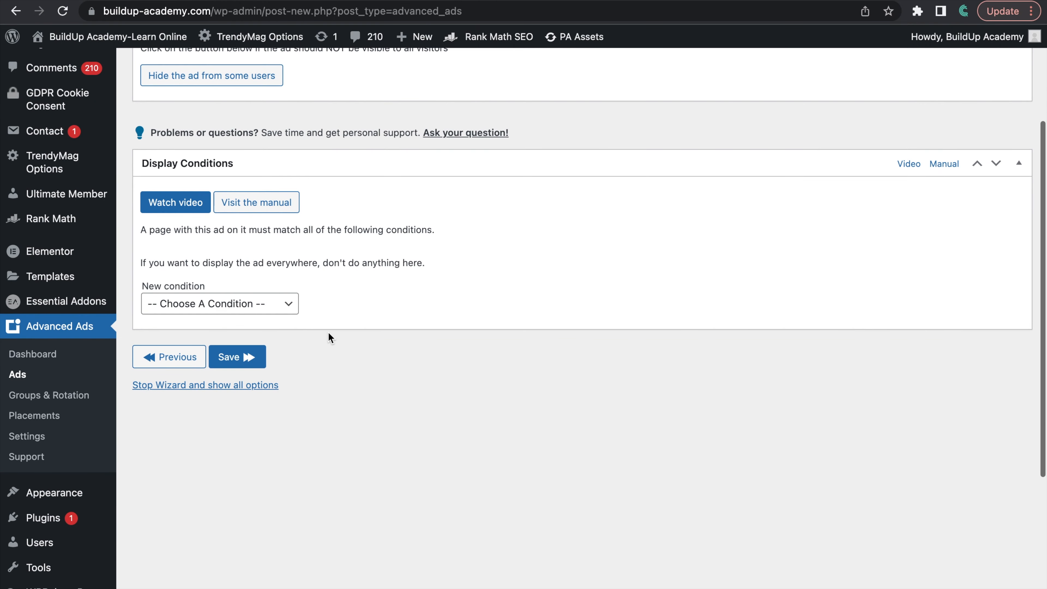
scroll(324, 358, up, 3)
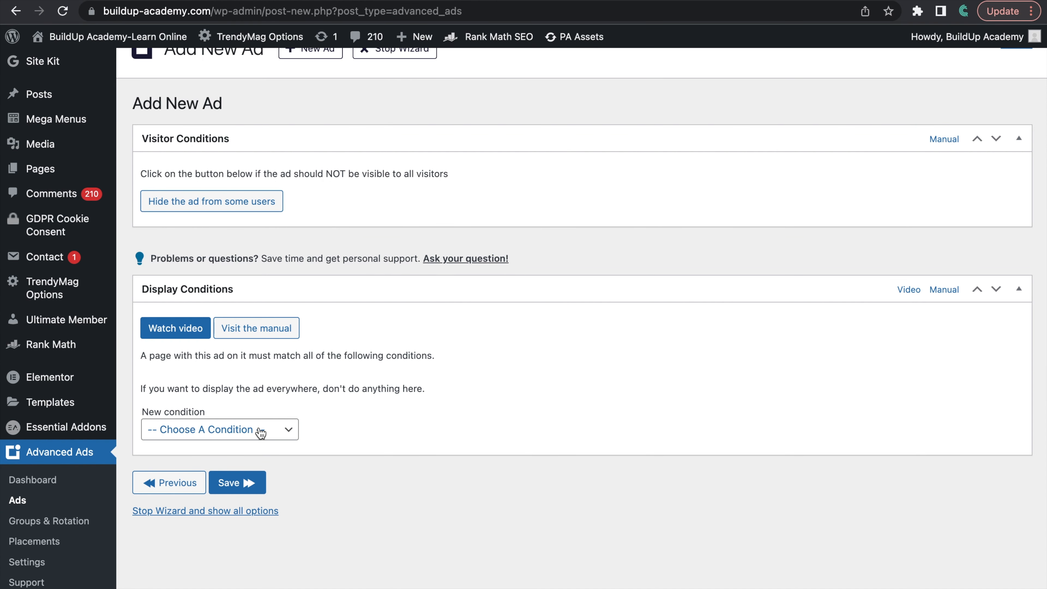
click(259, 430)
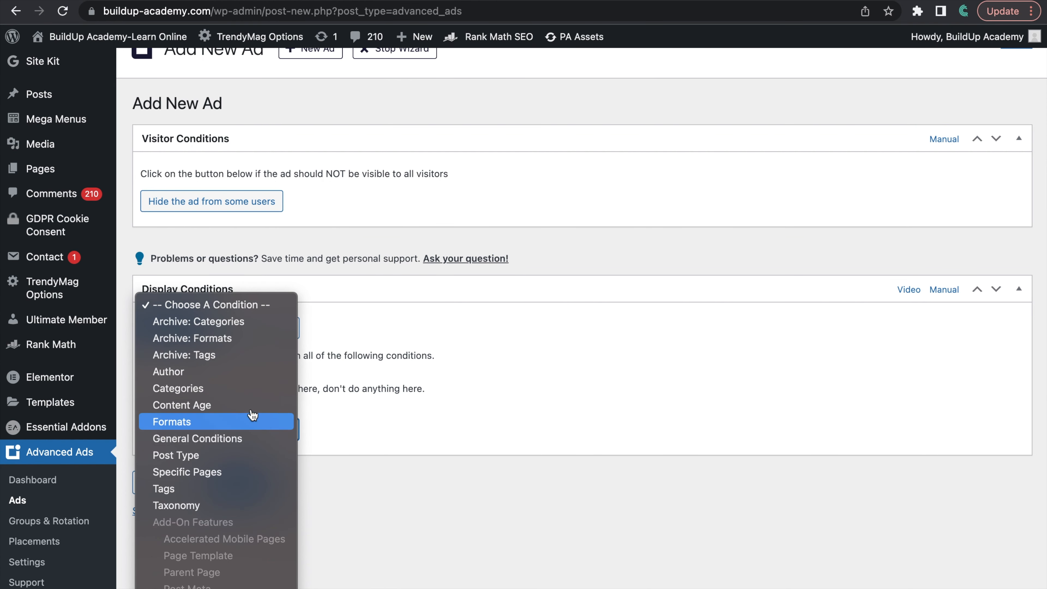
click(217, 458)
scroll(359, 433, down, 1)
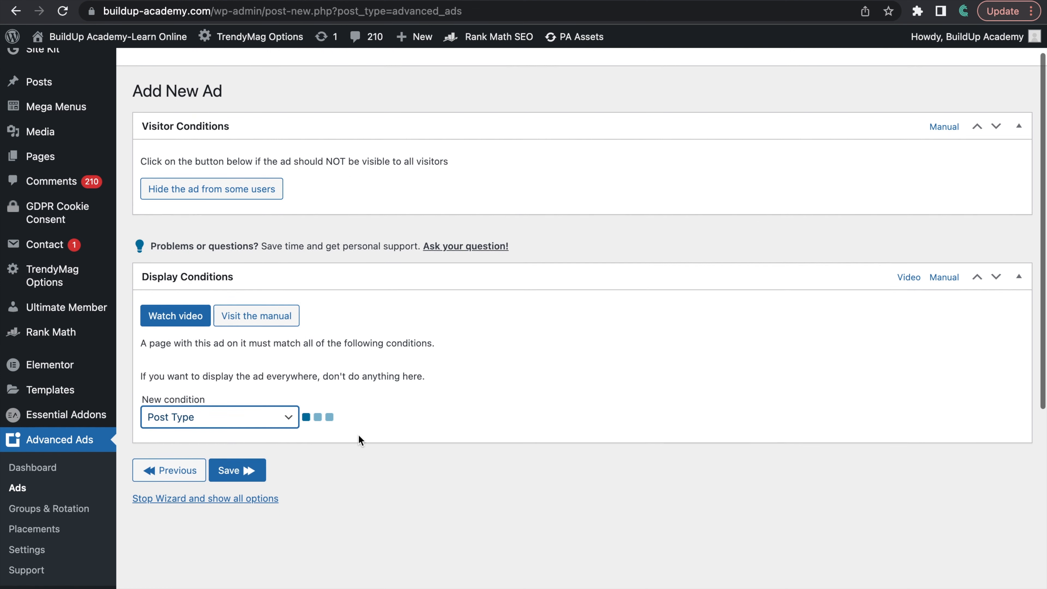
scroll(358, 436, down, 1)
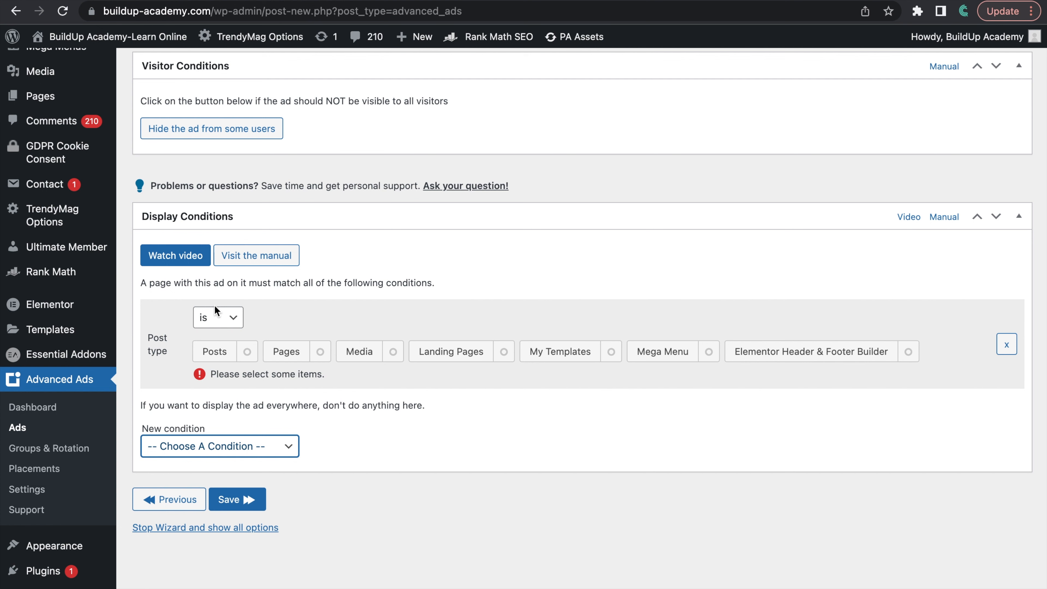
click(218, 354)
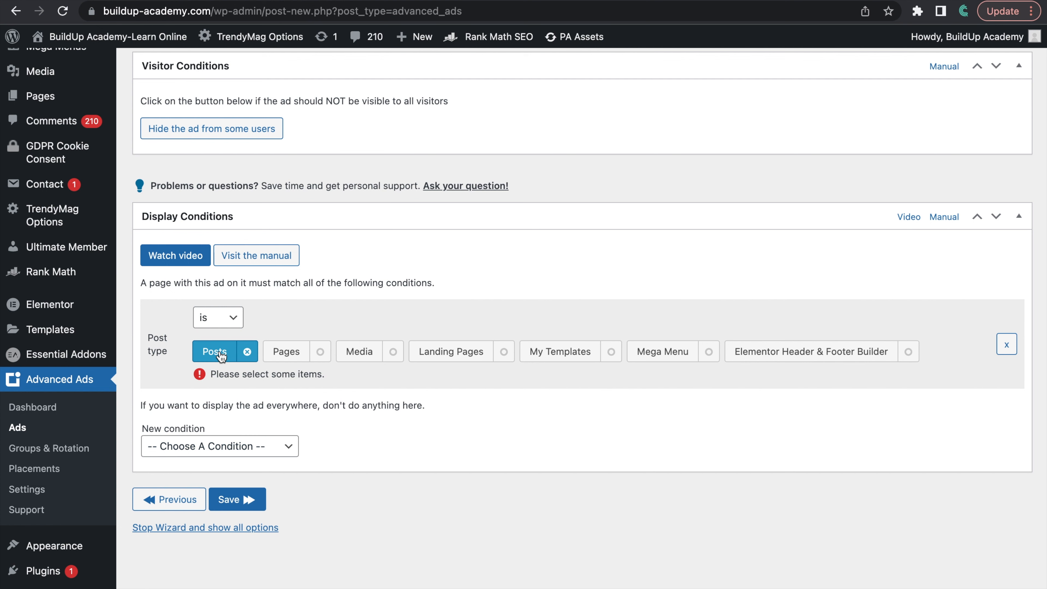
click(236, 487)
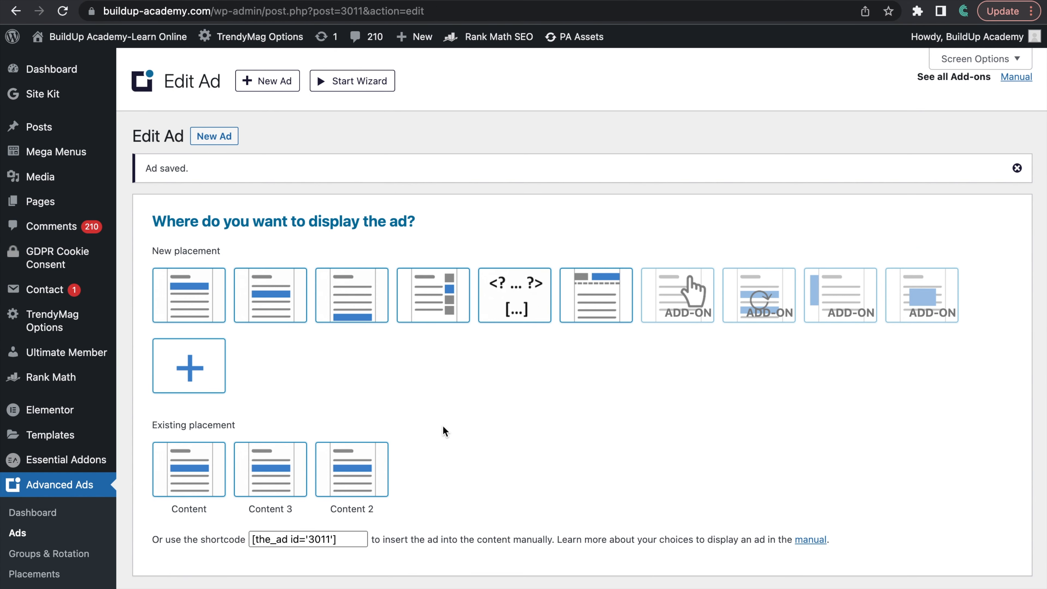
Step: Create a Content placement showing In Post Horizontal 2 after paragraph 4, review its parameters and open another new ad
click(275, 304)
click(404, 91)
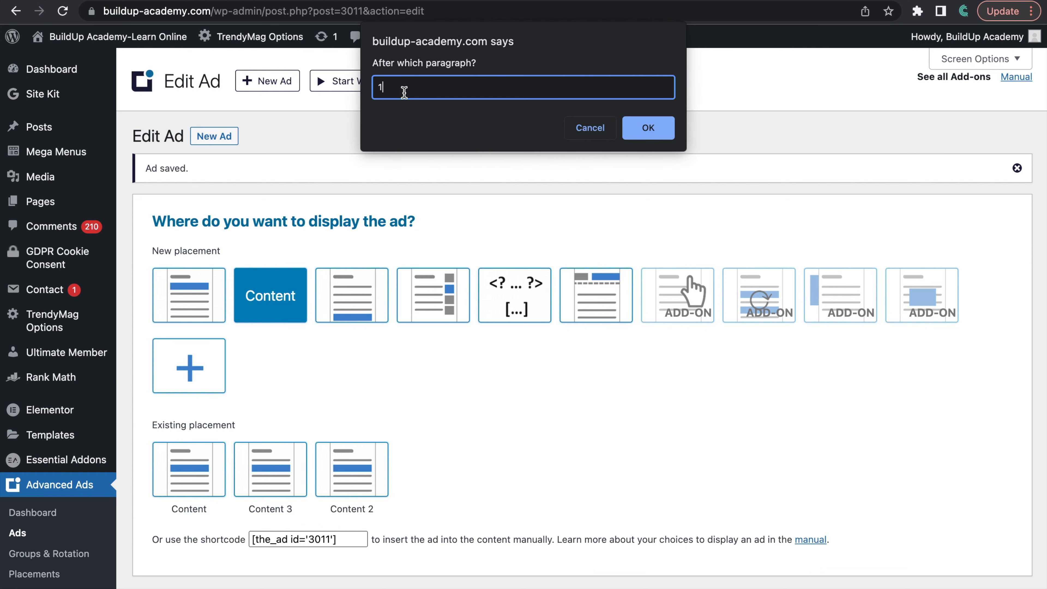
text(4)
click(660, 128)
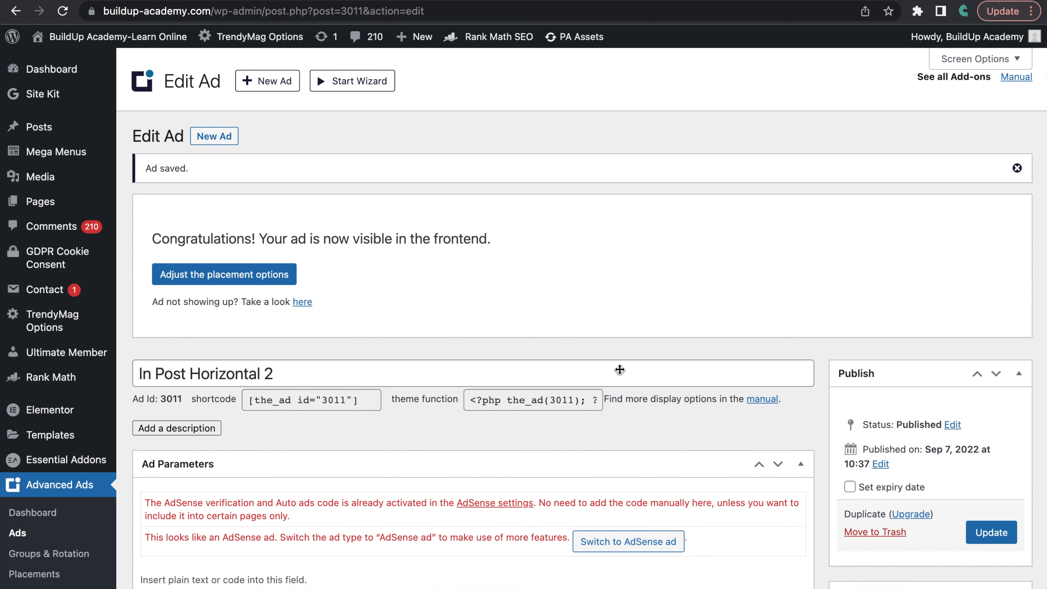
scroll(620, 368, down, 3)
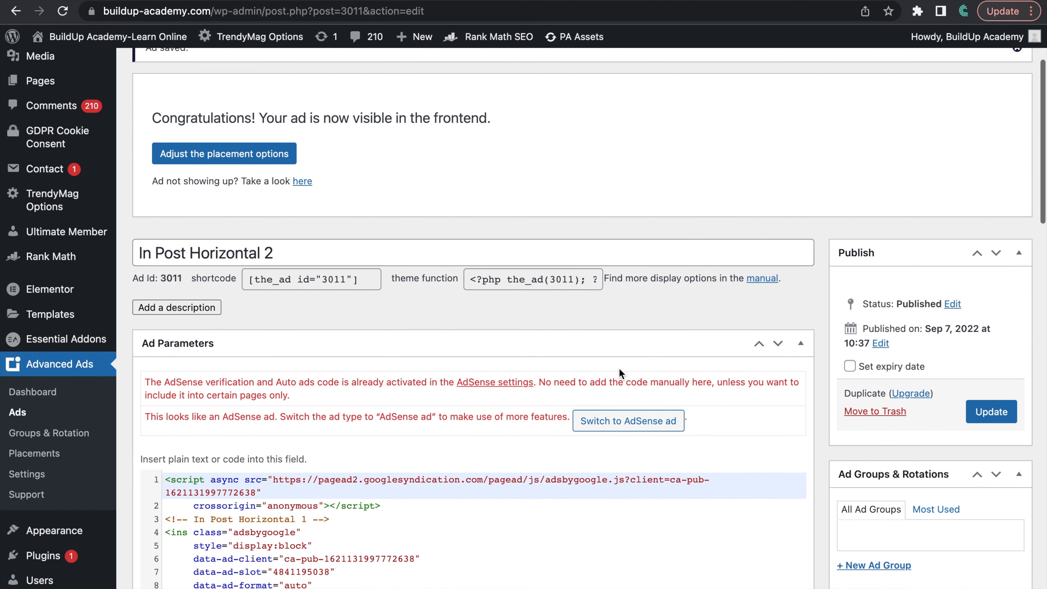
scroll(568, 386, down, 3)
scroll(569, 387, down, 4)
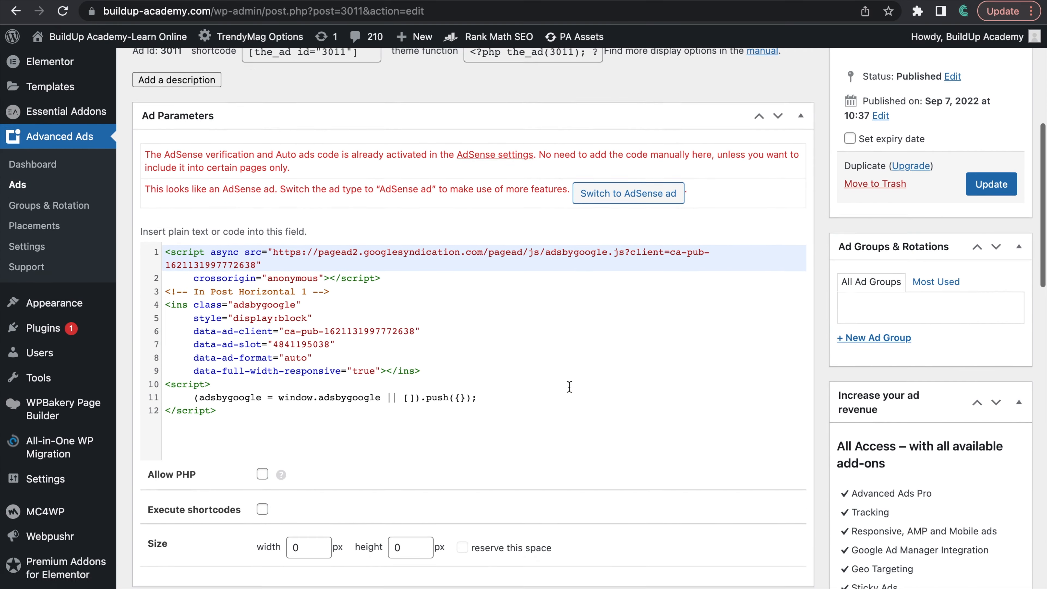
scroll(569, 386, up, 10)
click(275, 86)
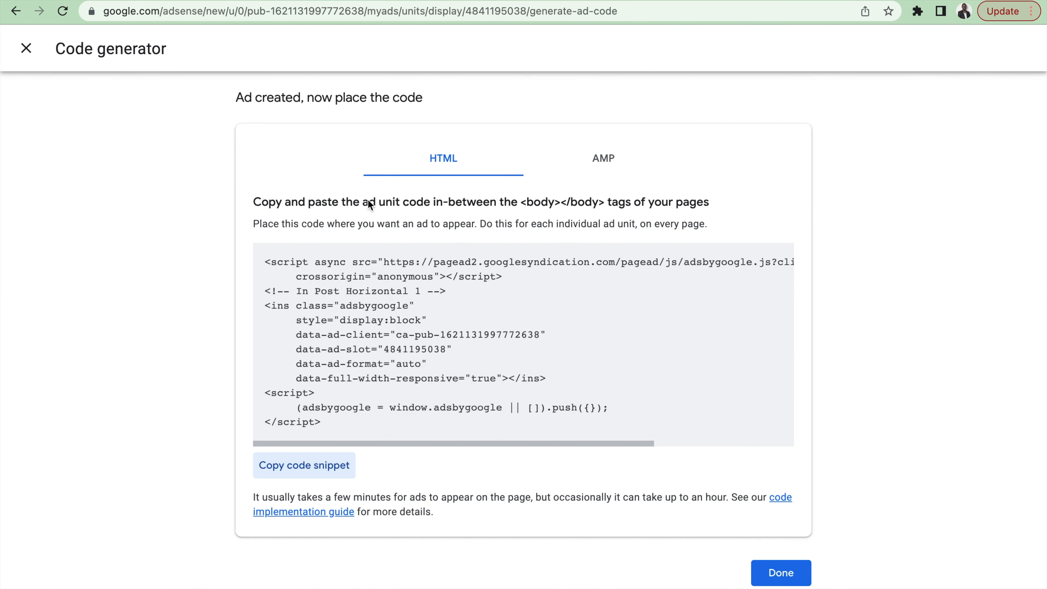
Step: Switch to Google AdSense, close the code generator and start a display ad unit named "In Post Square 1"
click(780, 577)
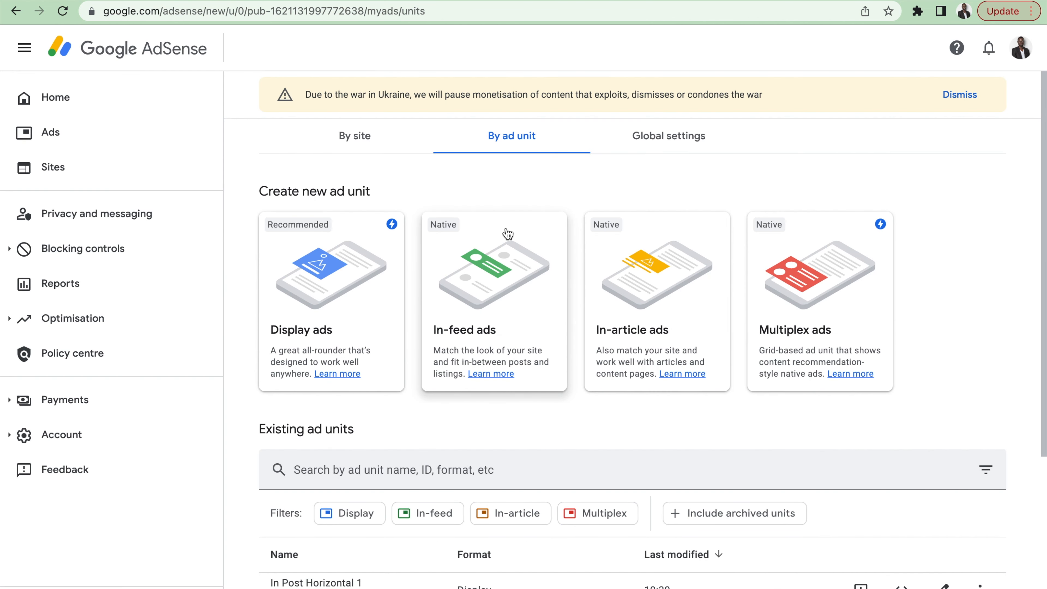
click(344, 292)
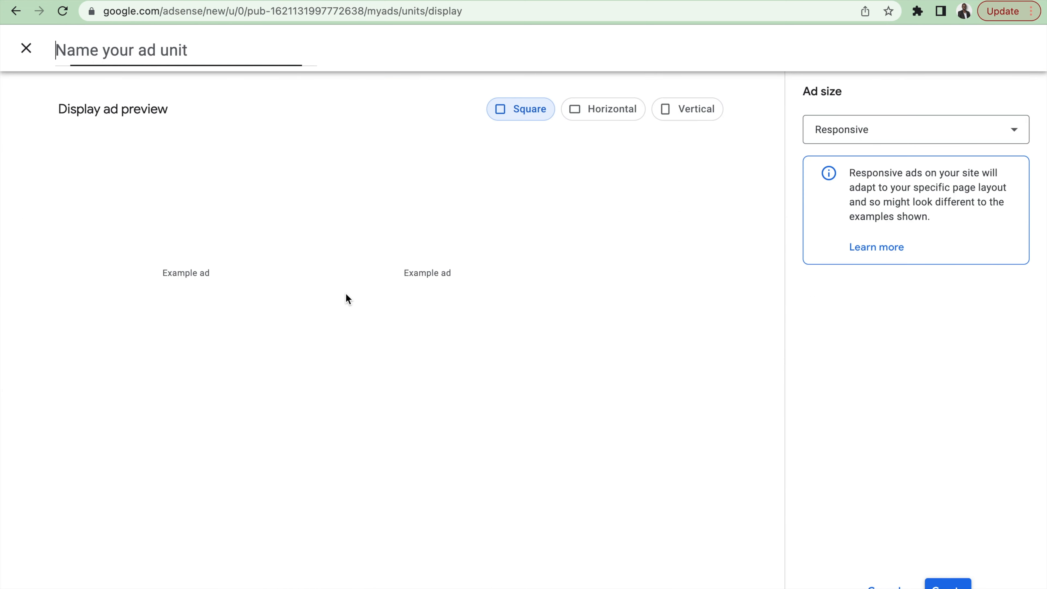
click(192, 51)
text(In Po)
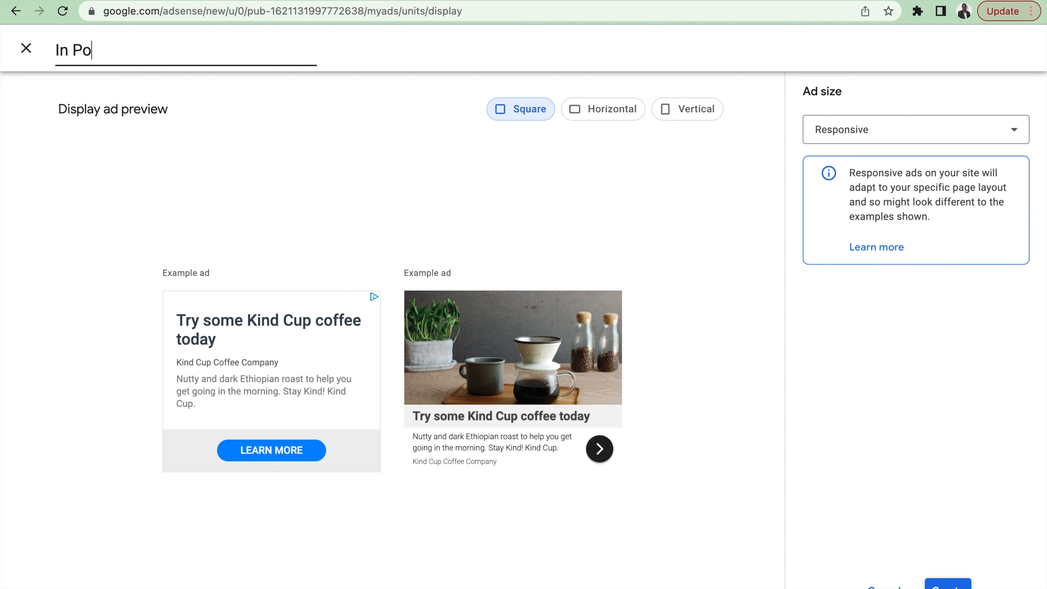
text(st Square 1)
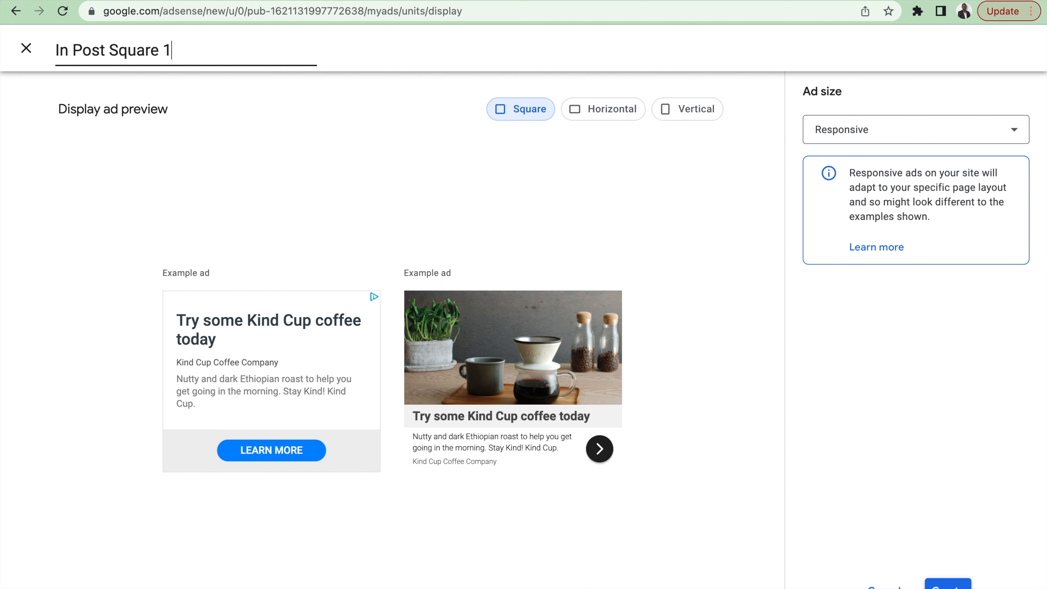
Step: Create the ad unit with the Square preview and Responsive size, and copy its HTML code snippet
click(523, 111)
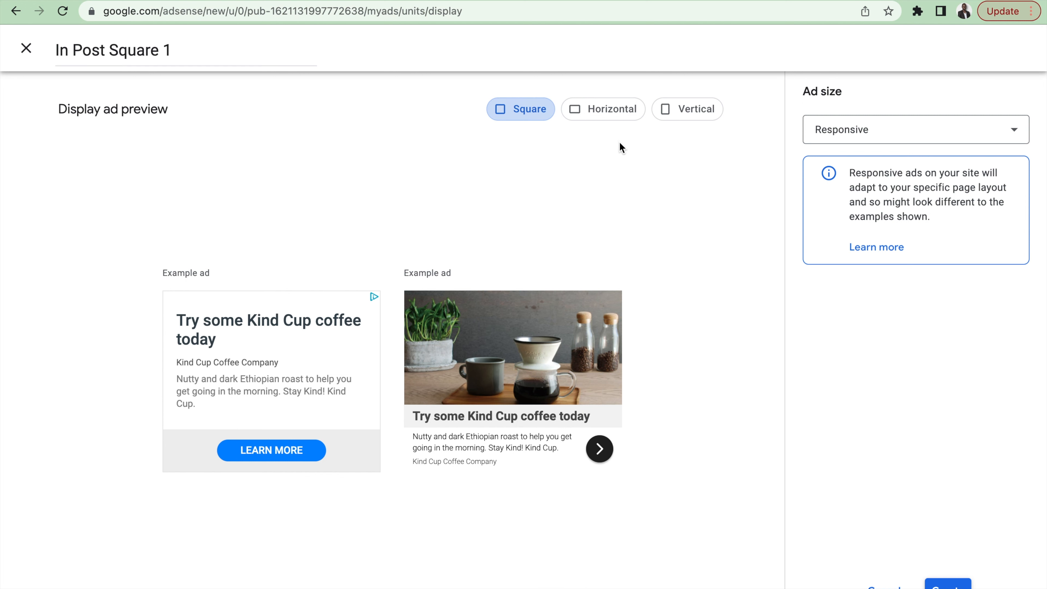
click(857, 130)
click(853, 133)
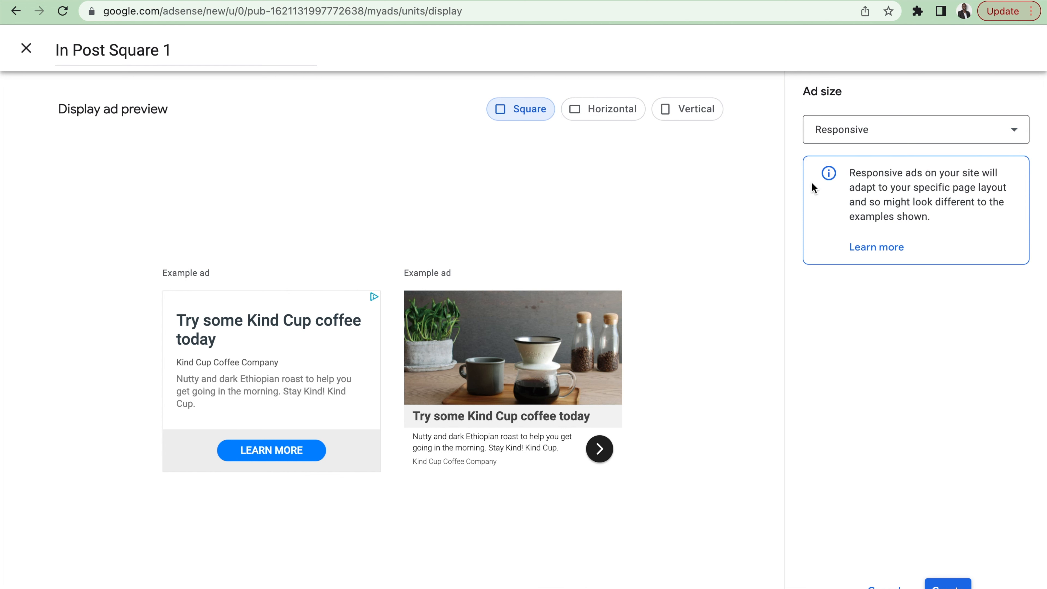
click(957, 586)
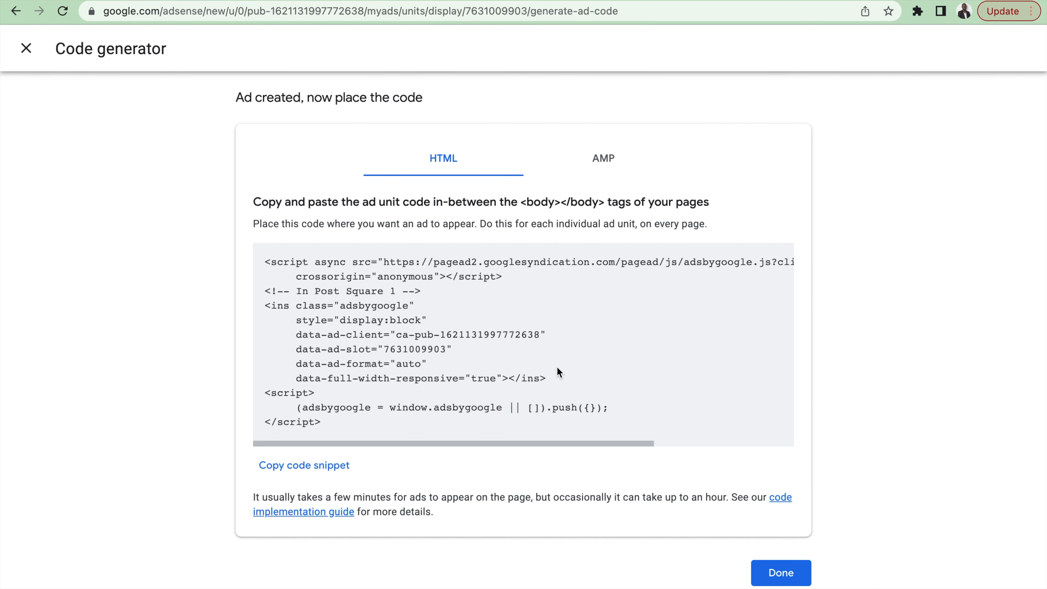
click(320, 469)
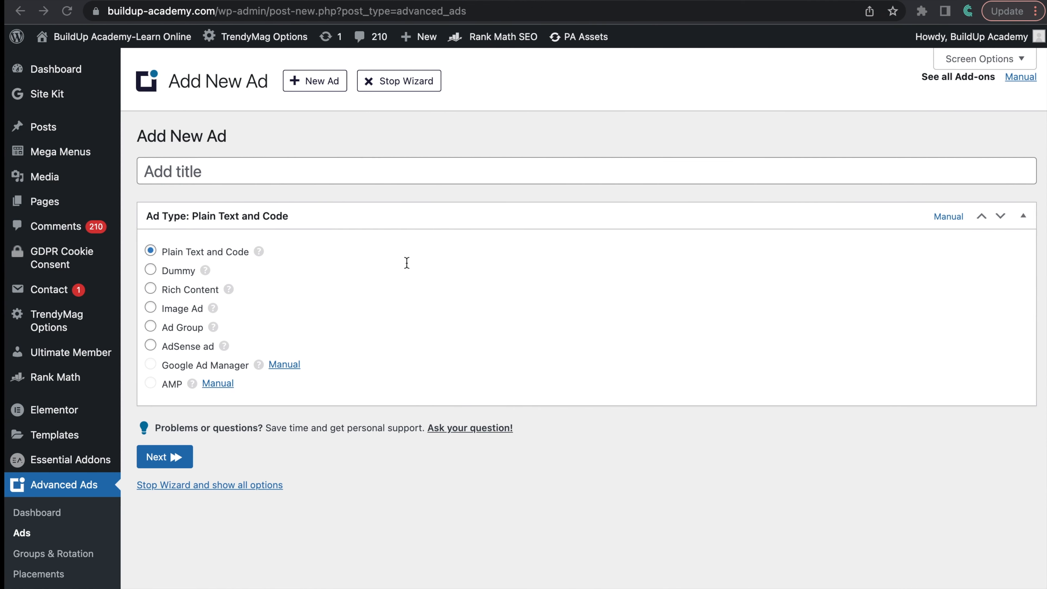
Step: Title the new Advanced Ads plain text and code ad "In Post Square 1" and paste the copied AdSense snippet as its code
click(313, 165)
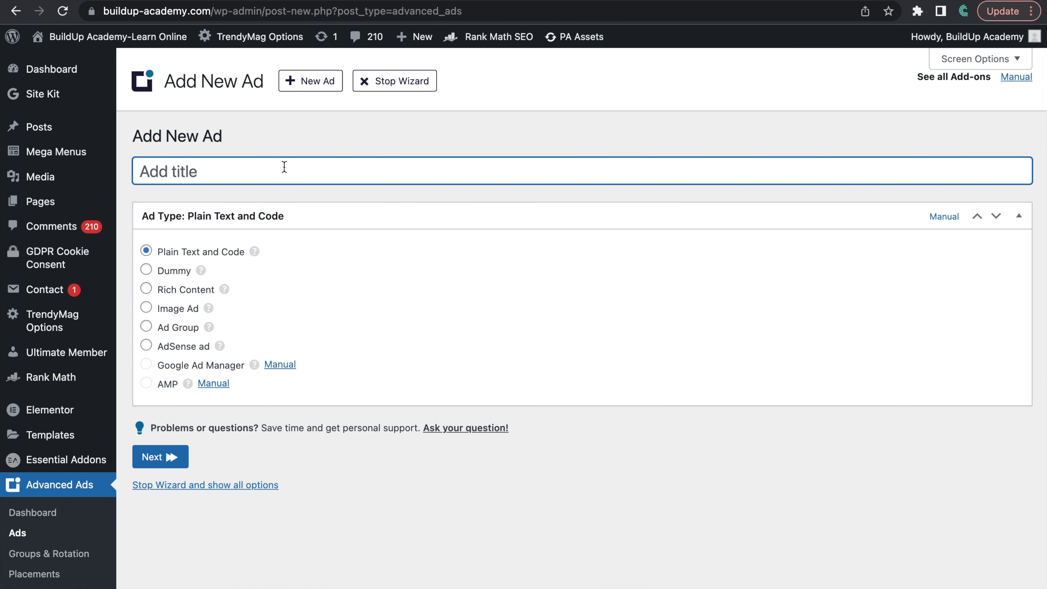
text(In Post)
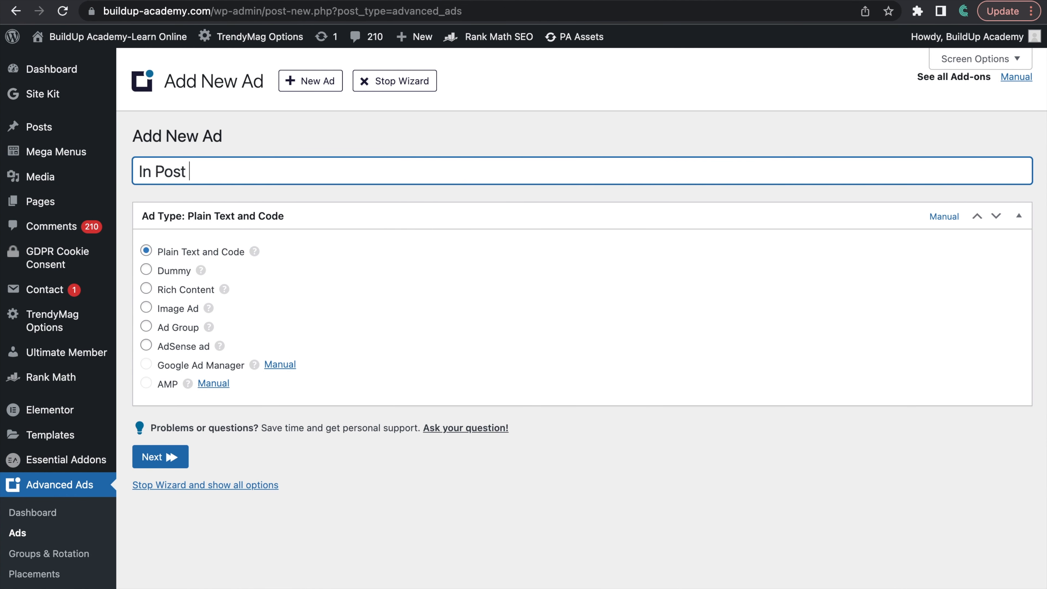
text(Square 1)
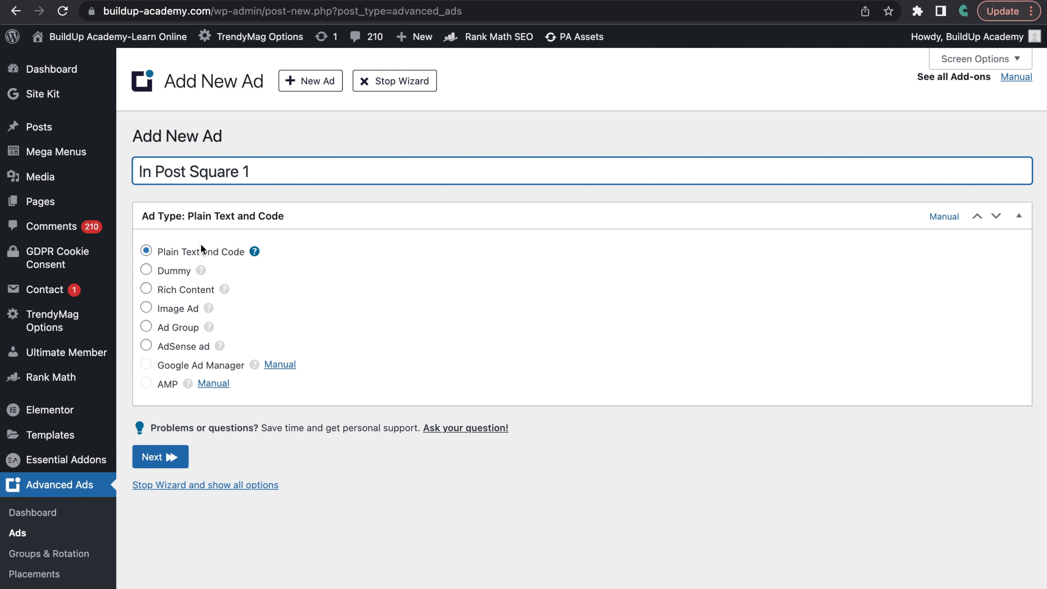
click(160, 456)
click(247, 238)
key(ctrl+v)
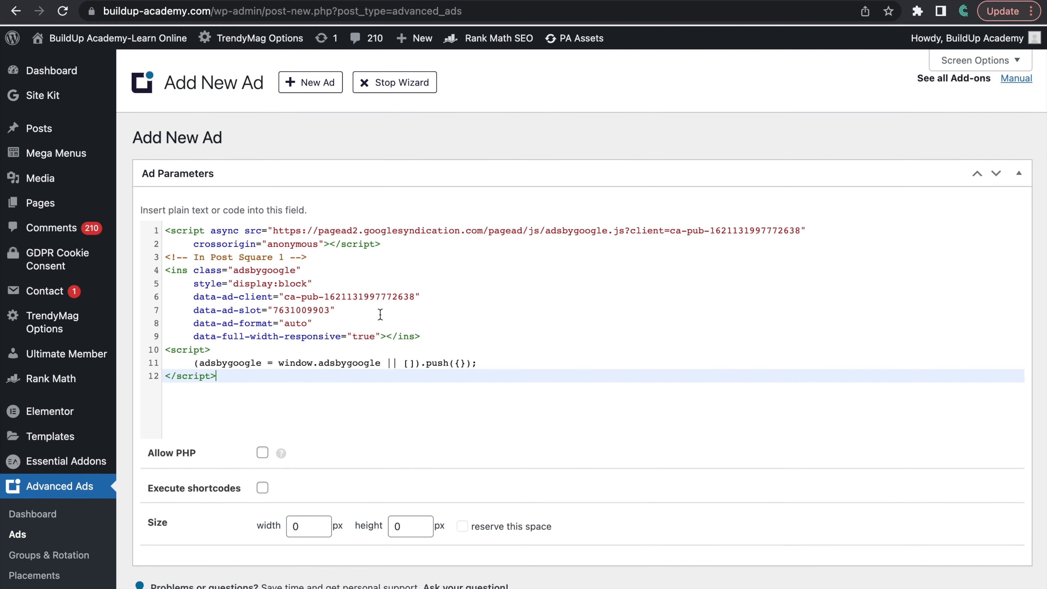
scroll(380, 316, down, 5)
click(244, 402)
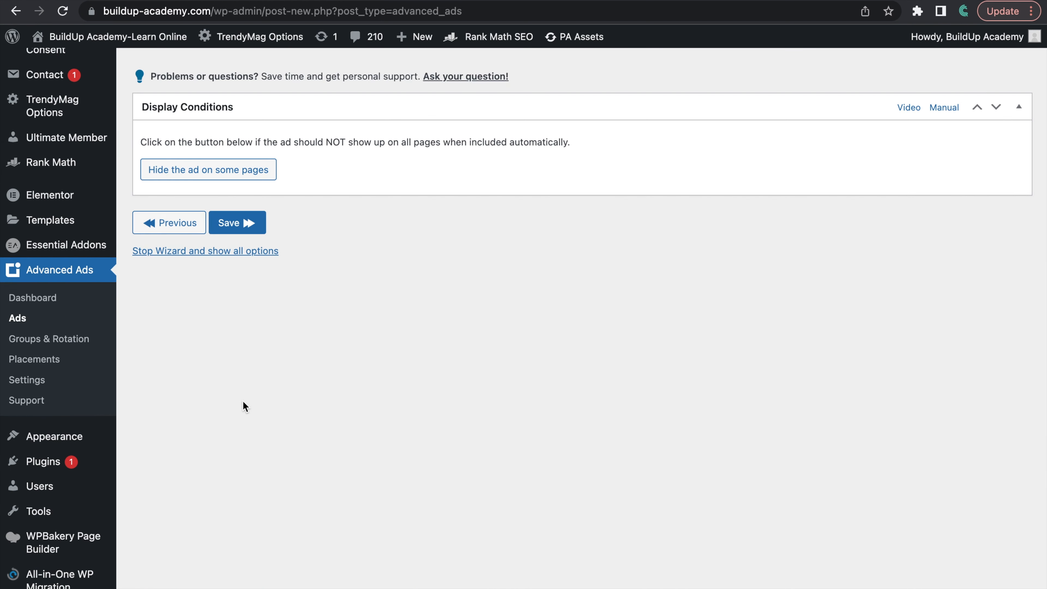
Step: Add a Post Type display condition limiting the square ad to Posts, and save the ad
scroll(414, 346, up, 2)
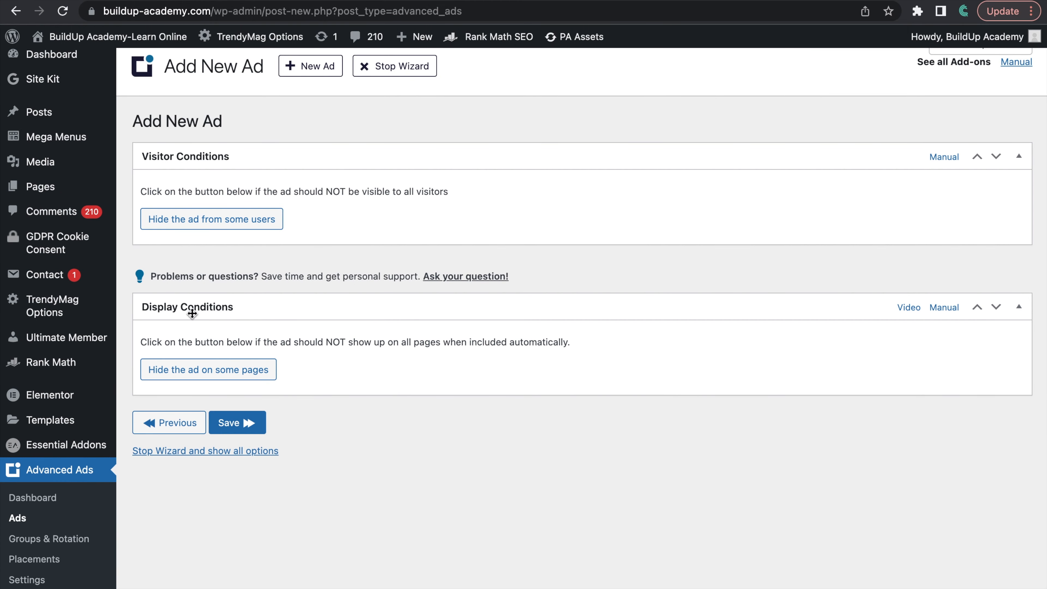
click(198, 371)
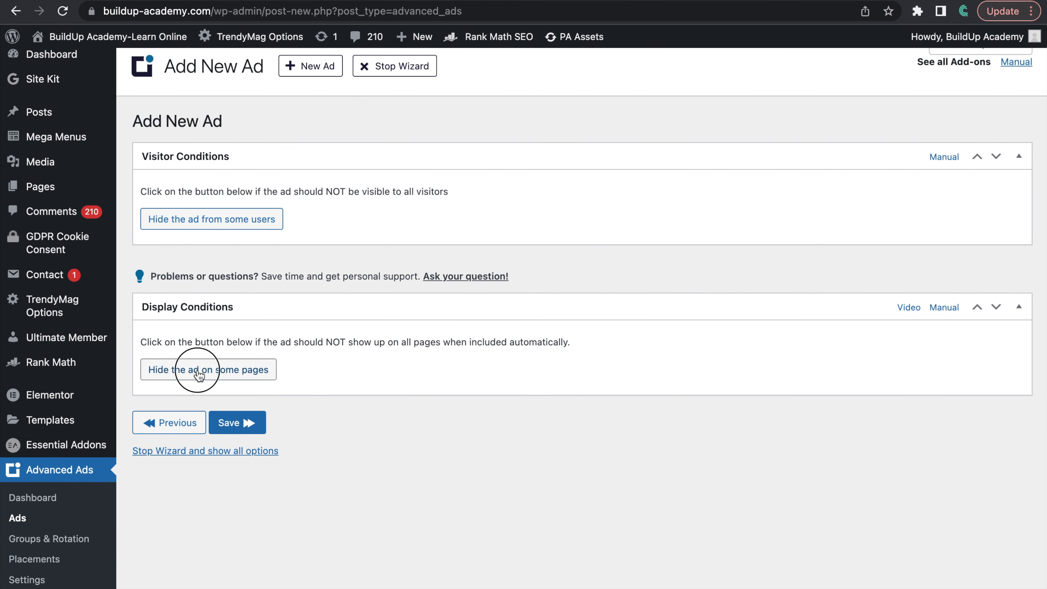
scroll(390, 363, down, 2)
scroll(391, 363, down, 1)
click(264, 339)
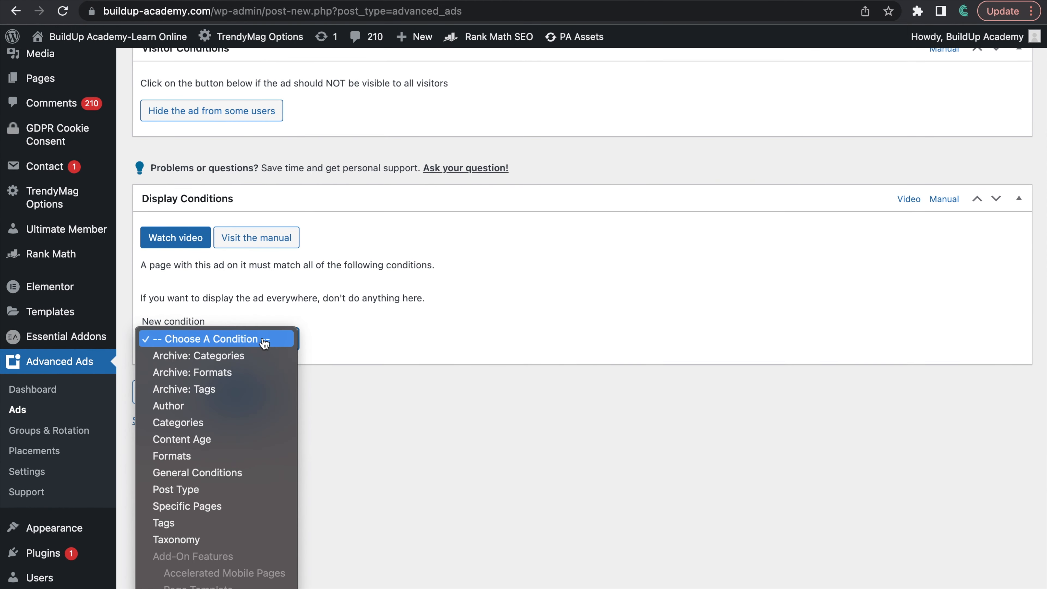
click(182, 456)
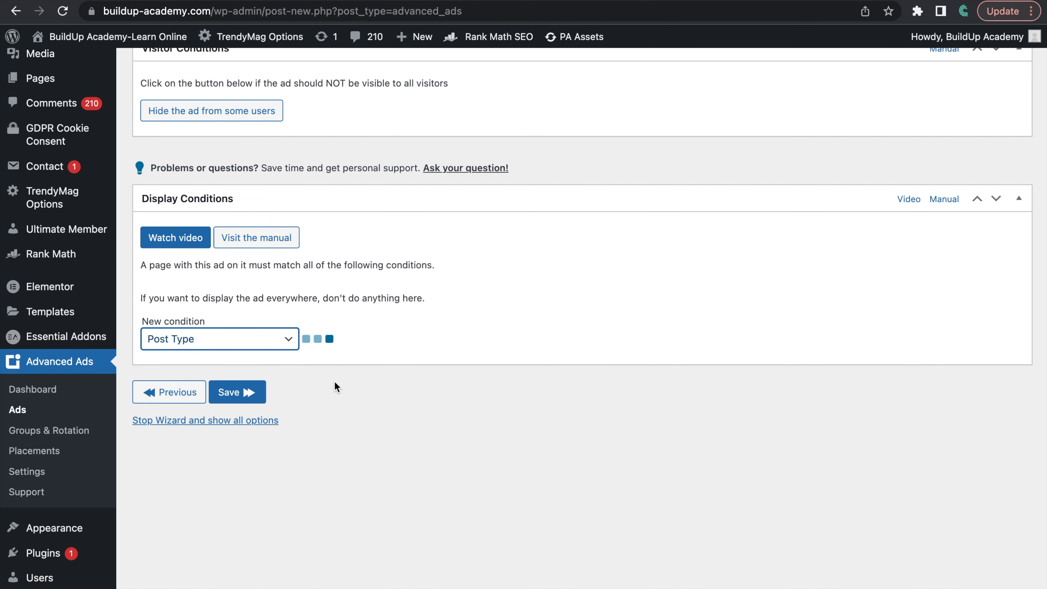
scroll(330, 396, up, 2)
scroll(323, 460, down, 2)
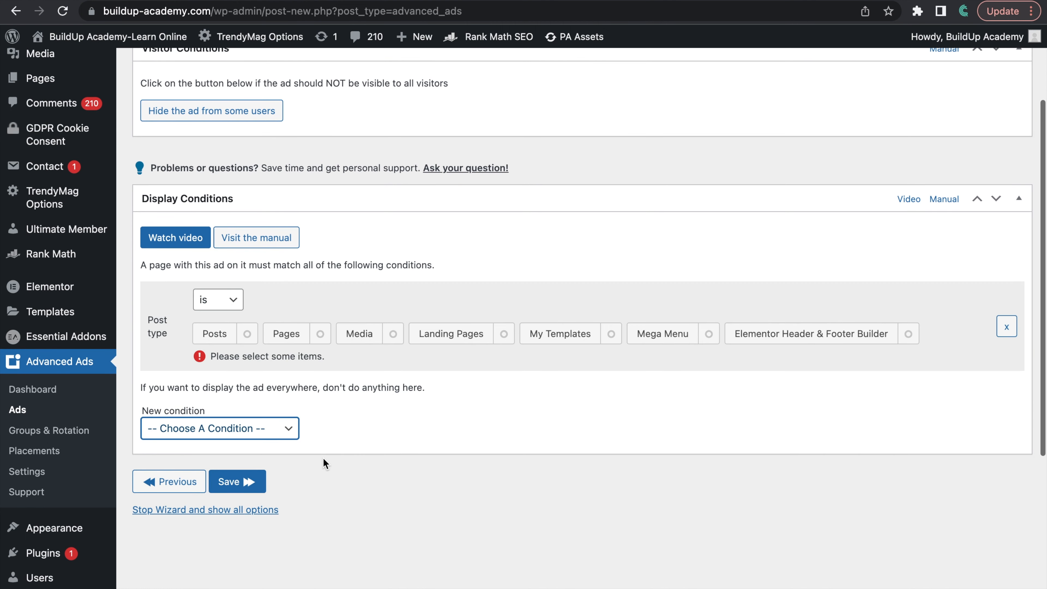
click(215, 342)
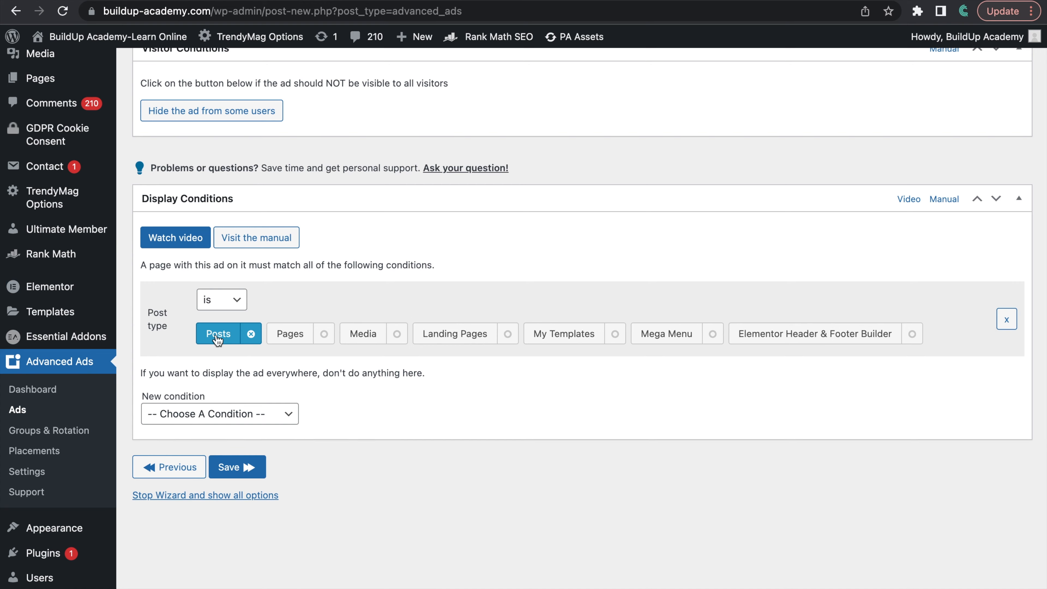
scroll(340, 378, down, 3)
click(236, 354)
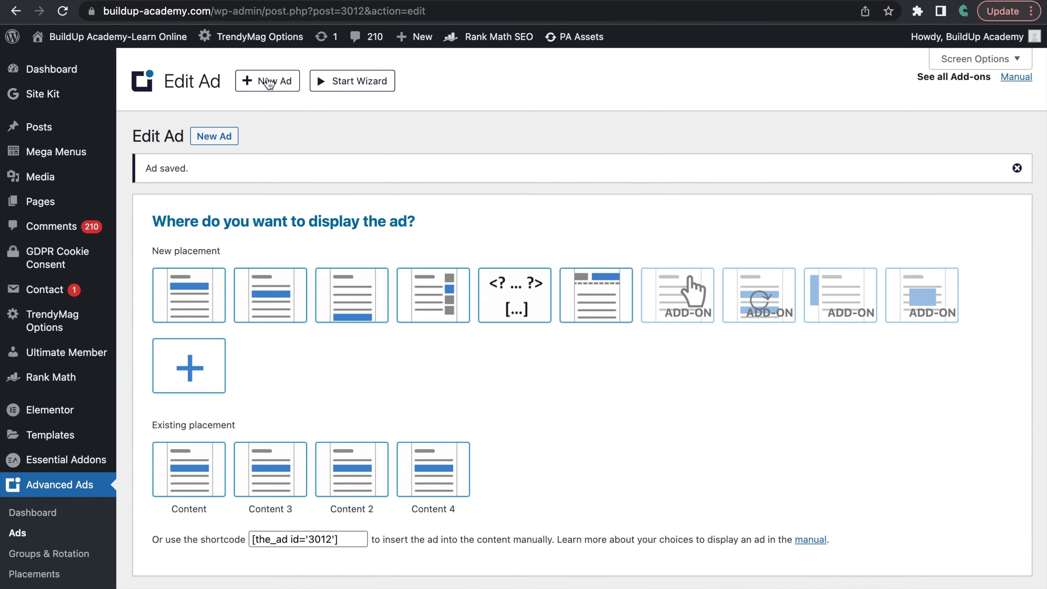
Step: Start another plain text and code ad titled "In Post Horizontal 3" and proceed to its ad parameters
click(269, 82)
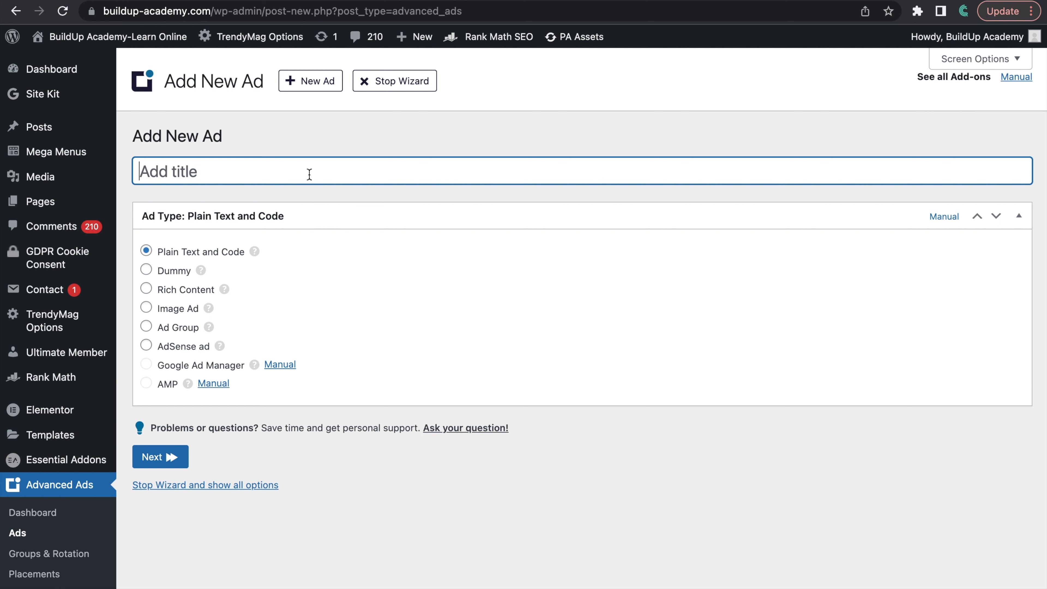
text(In Post)
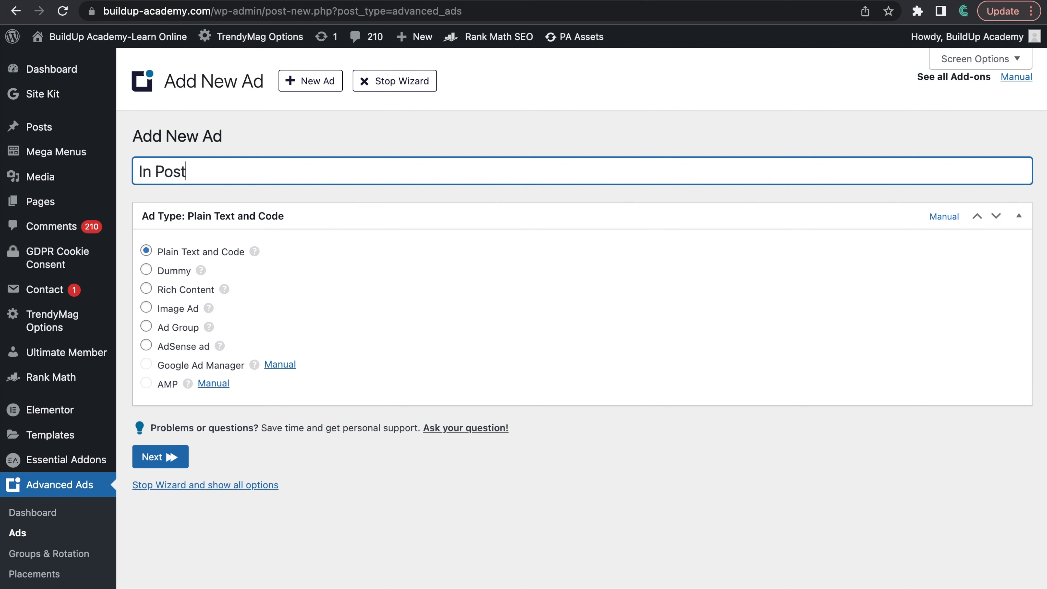
text( Horizontal 3)
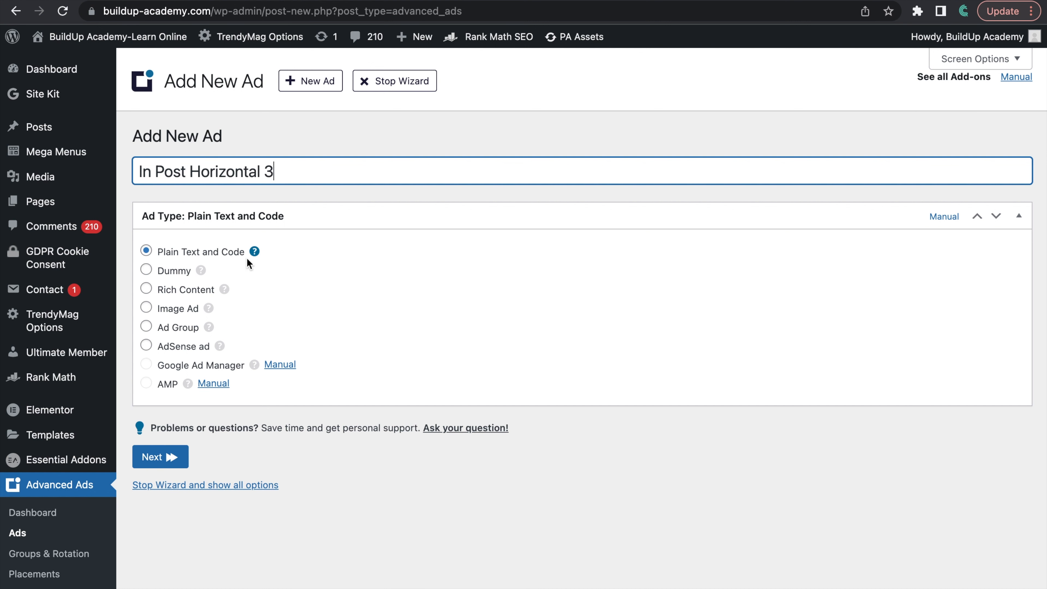
click(161, 458)
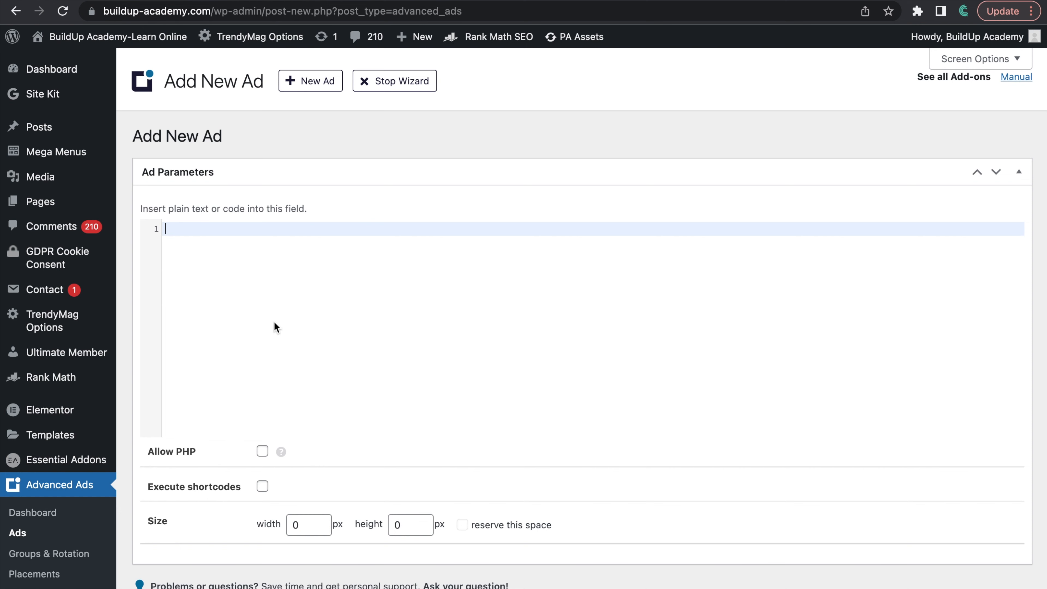
Step: Switch to Google AdSense, finish the code generator and copy the code snippet of the existing In Post Horizontal 1 unit
key(ctrl+Left)
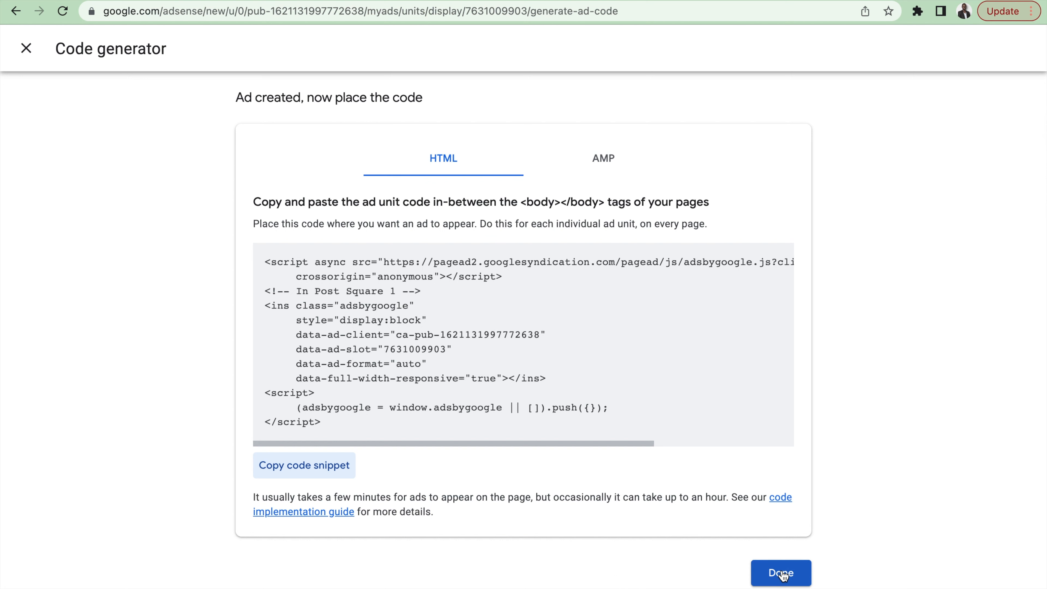
click(780, 579)
scroll(471, 423, down, 5)
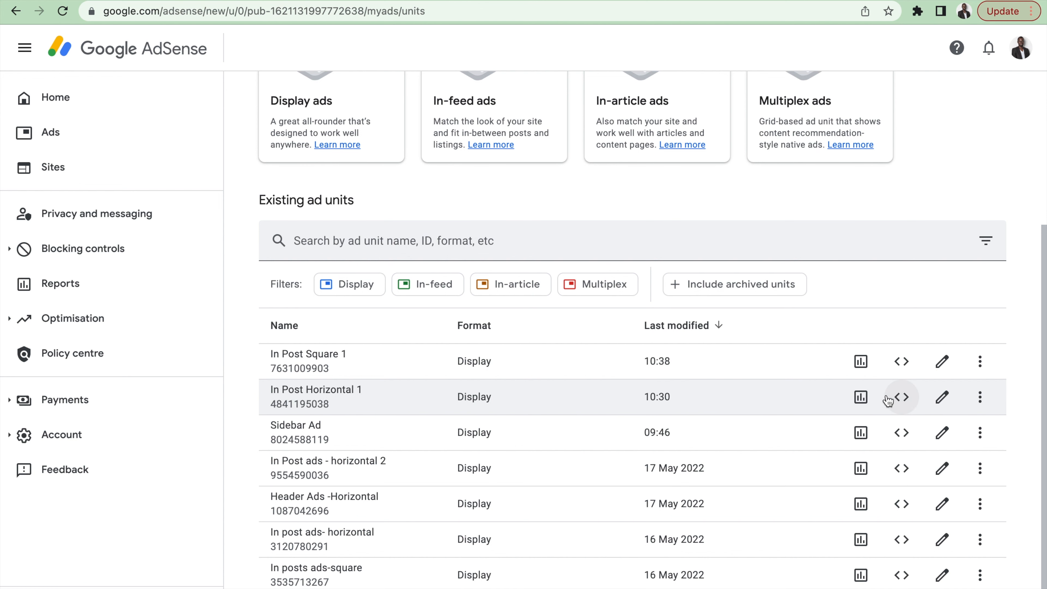
click(903, 397)
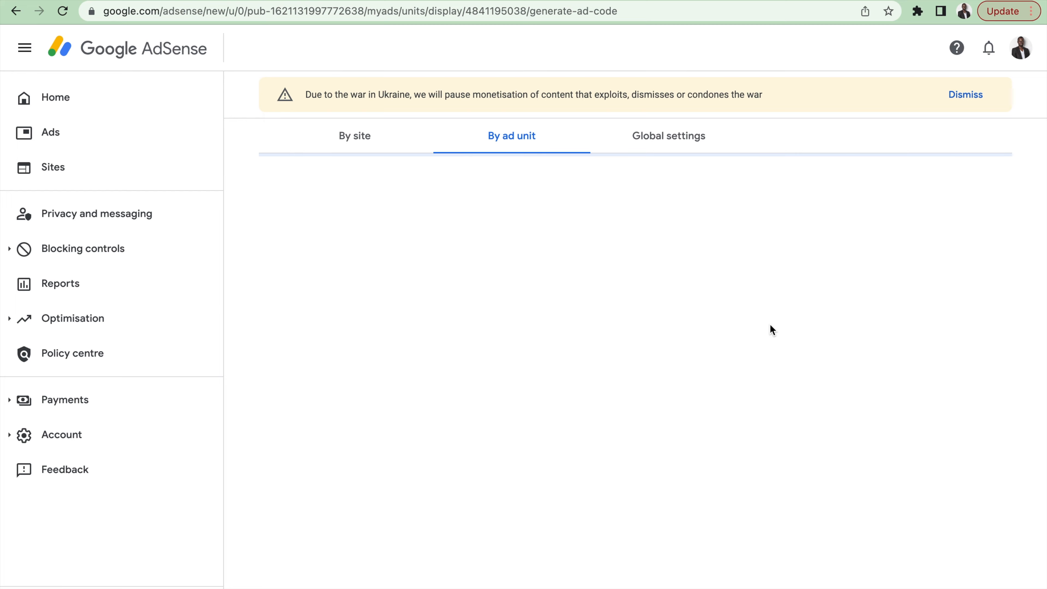
click(305, 431)
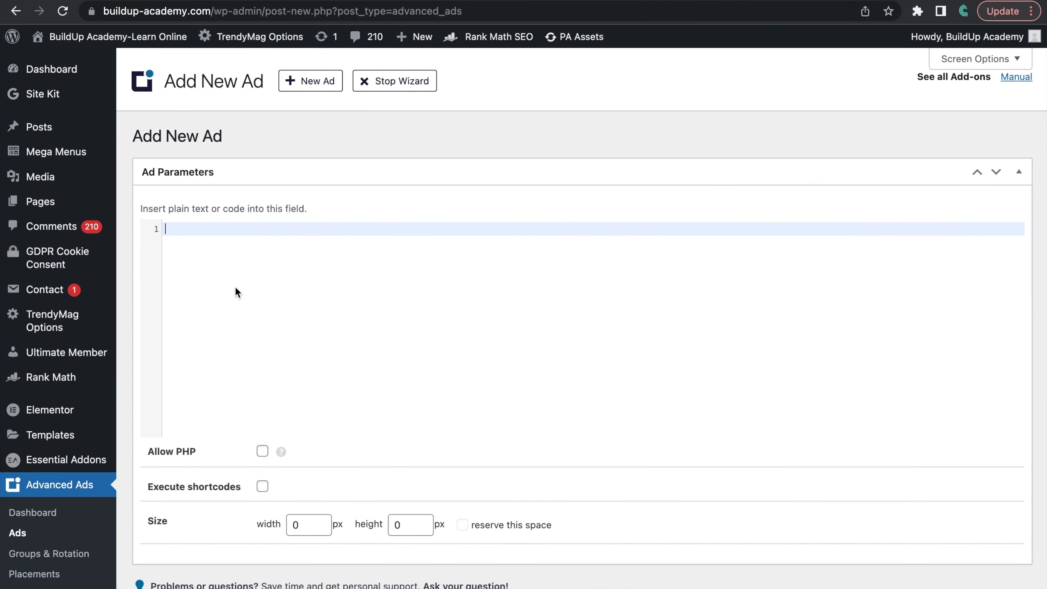
Step: Paste the In Post Horizontal 1 snippet as the code of the third horizontal ad and continue to its conditions
key(super+v)
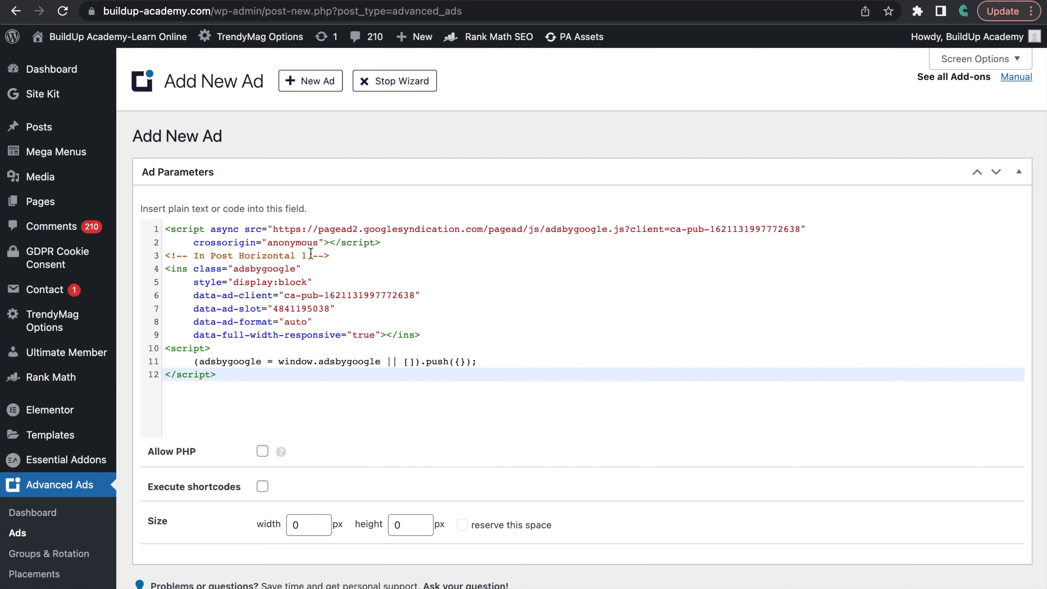
scroll(370, 284, down, 2)
scroll(370, 284, down, 3)
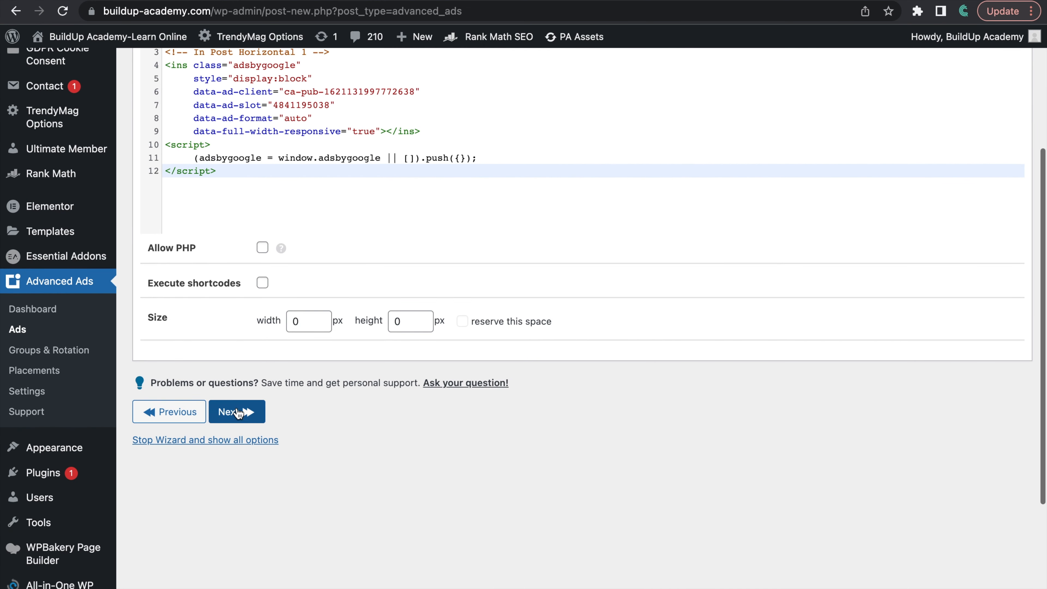
click(235, 415)
Step: Add a Post Type display condition limiting the third horizontal ad to Posts, and save the ad
scroll(278, 287, up, 5)
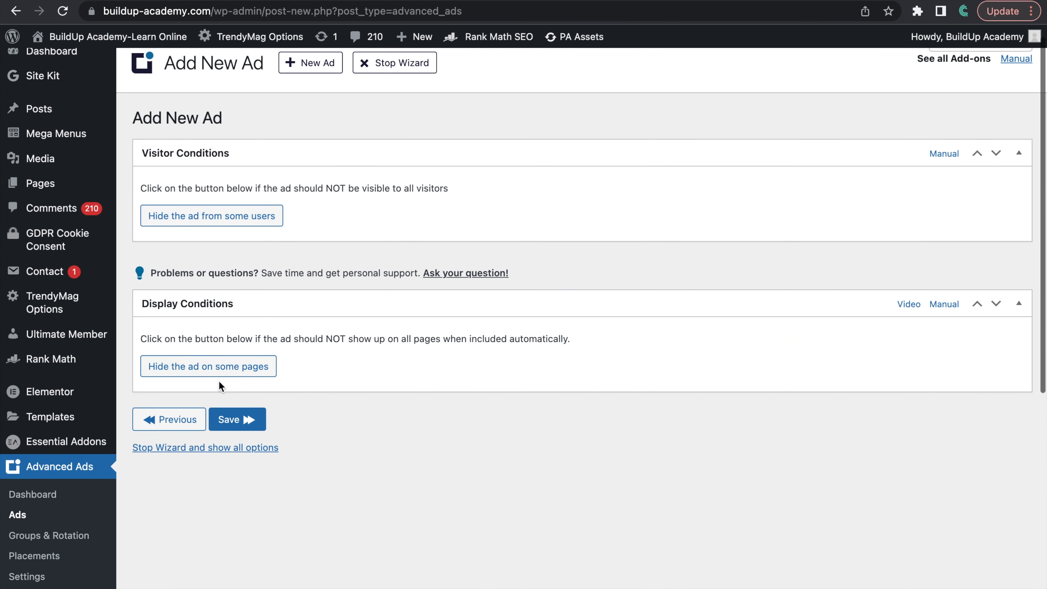
click(189, 372)
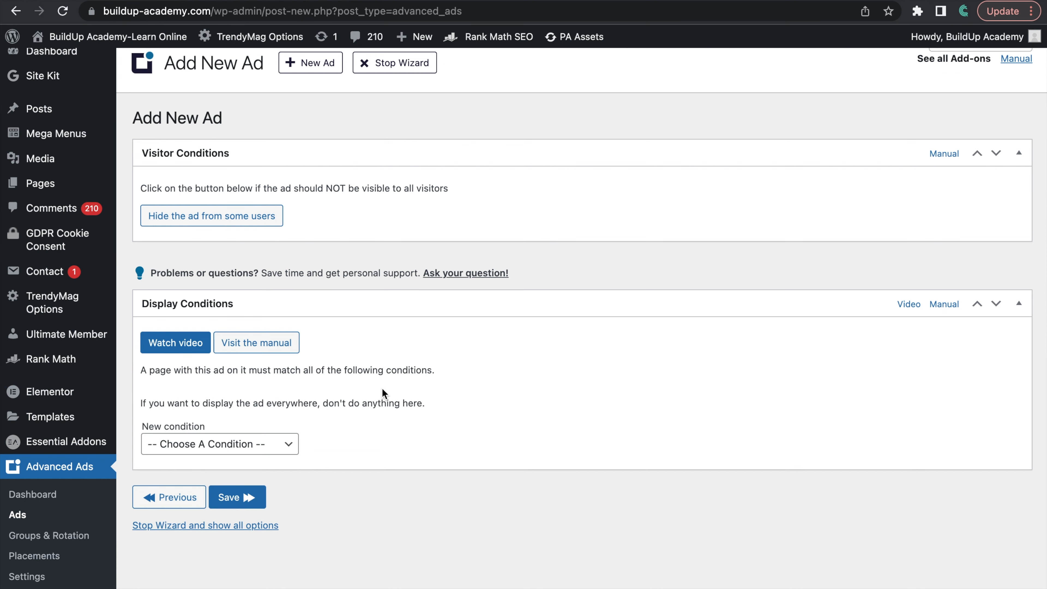
scroll(382, 388, down, 3)
click(270, 332)
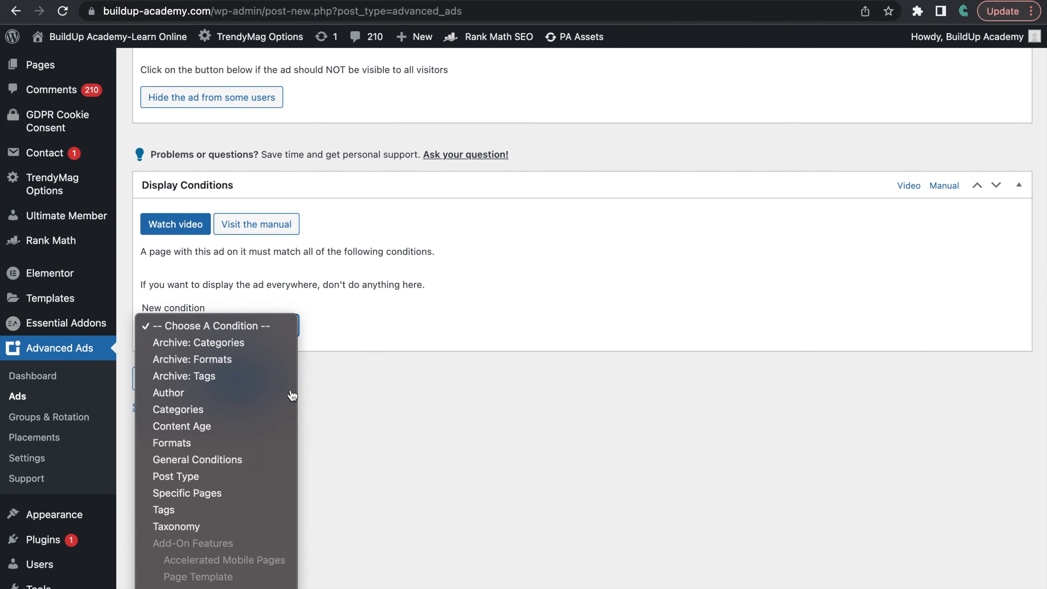
click(205, 476)
scroll(331, 349, up, 2)
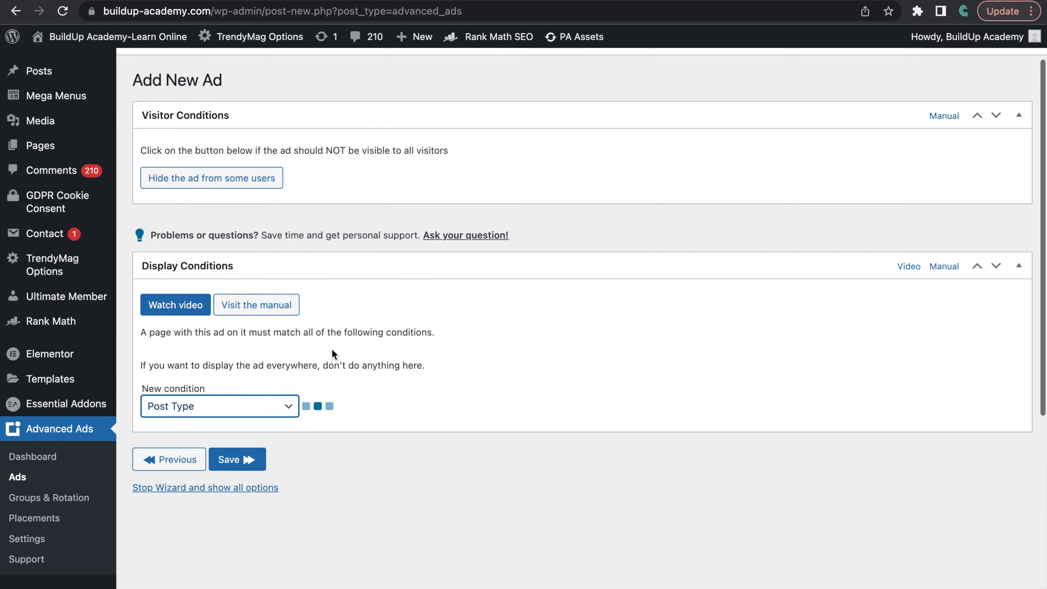
scroll(322, 432, down, 1)
scroll(323, 432, down, 1)
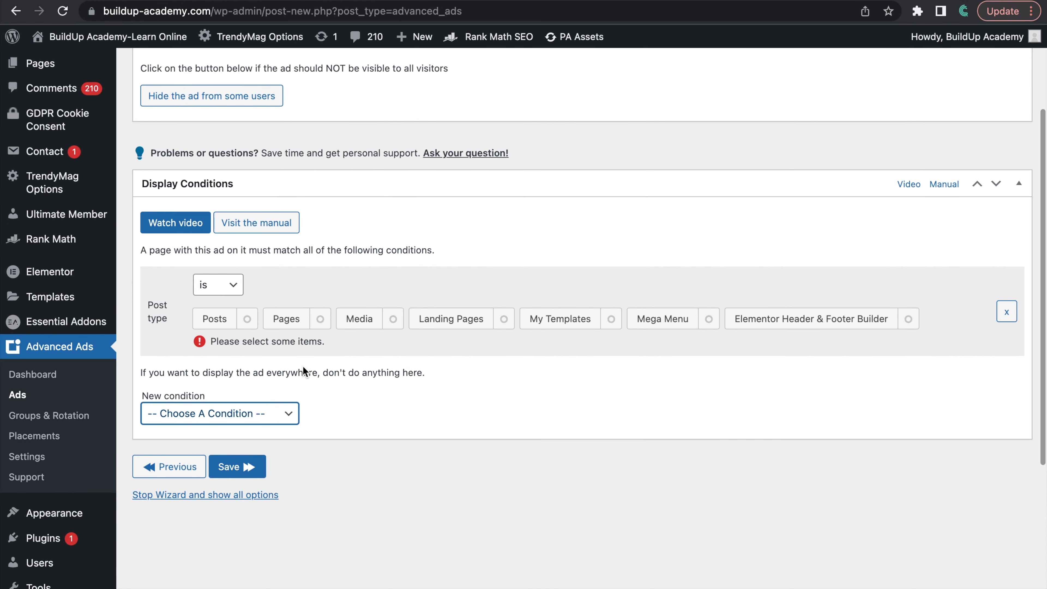
click(210, 324)
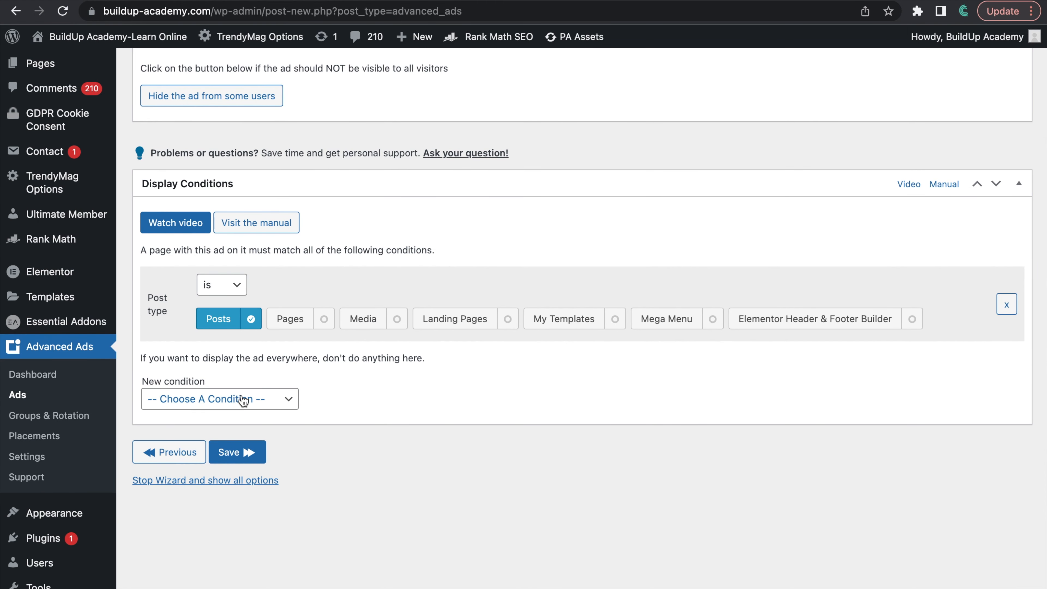
click(239, 399)
click(336, 376)
scroll(336, 376, down, 2)
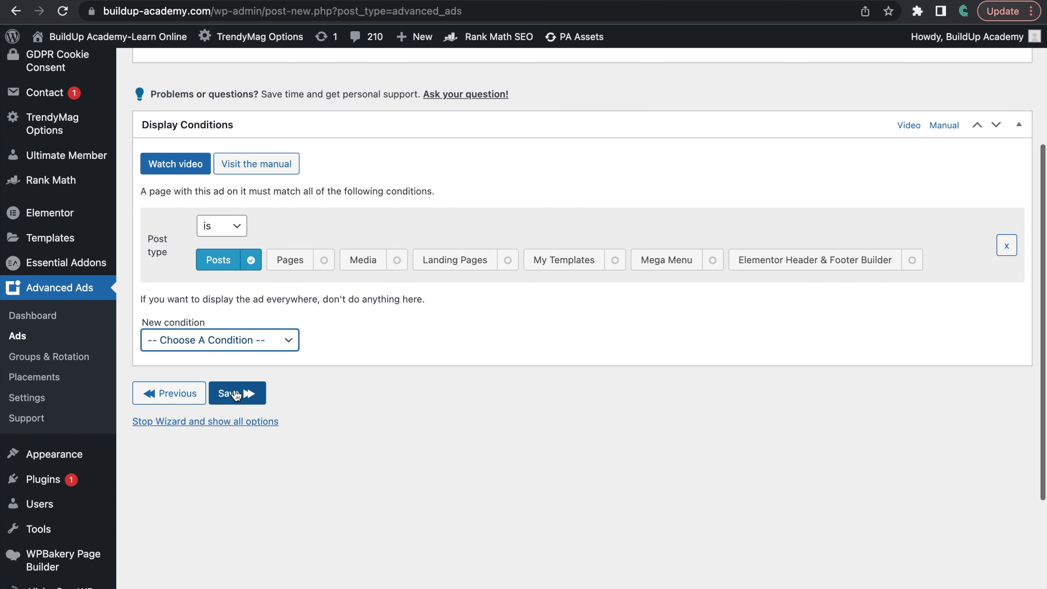
click(234, 393)
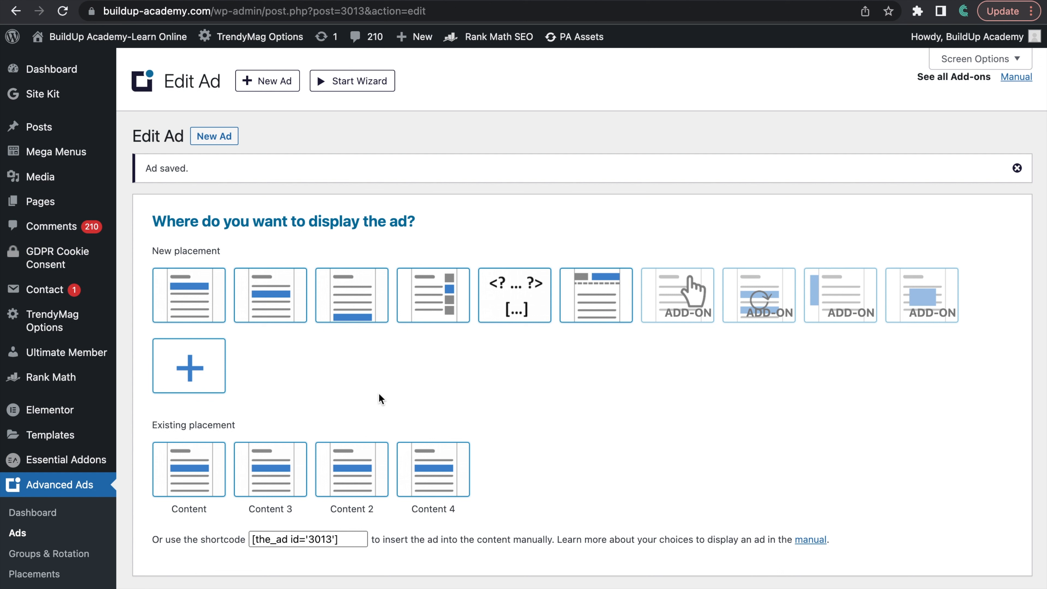
Step: Create a Content placement showing In Post Horizontal 3 after paragraph 8, and review the ad's parameters
click(304, 286)
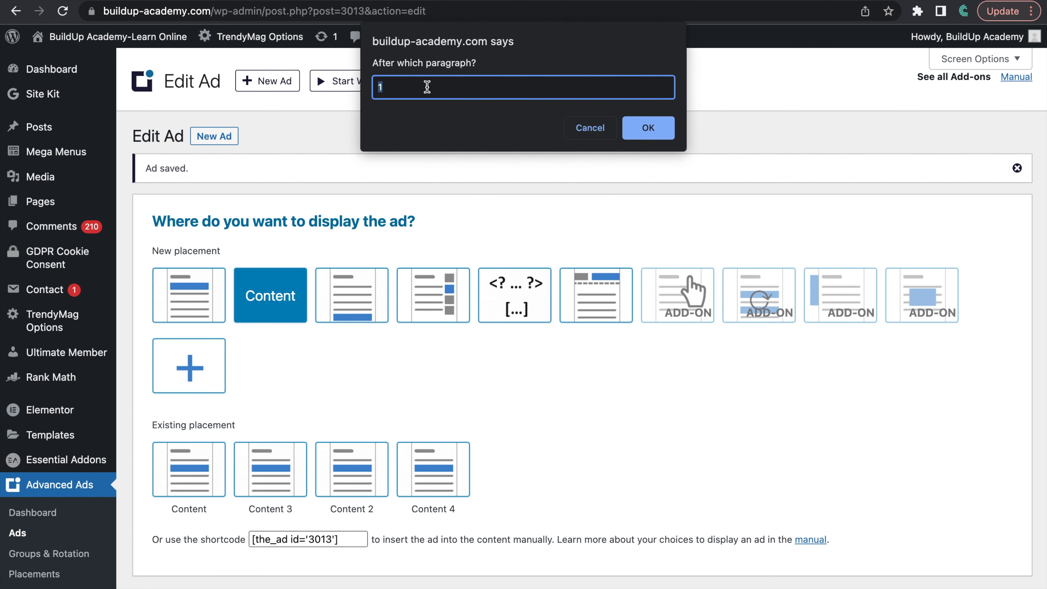
text(8)
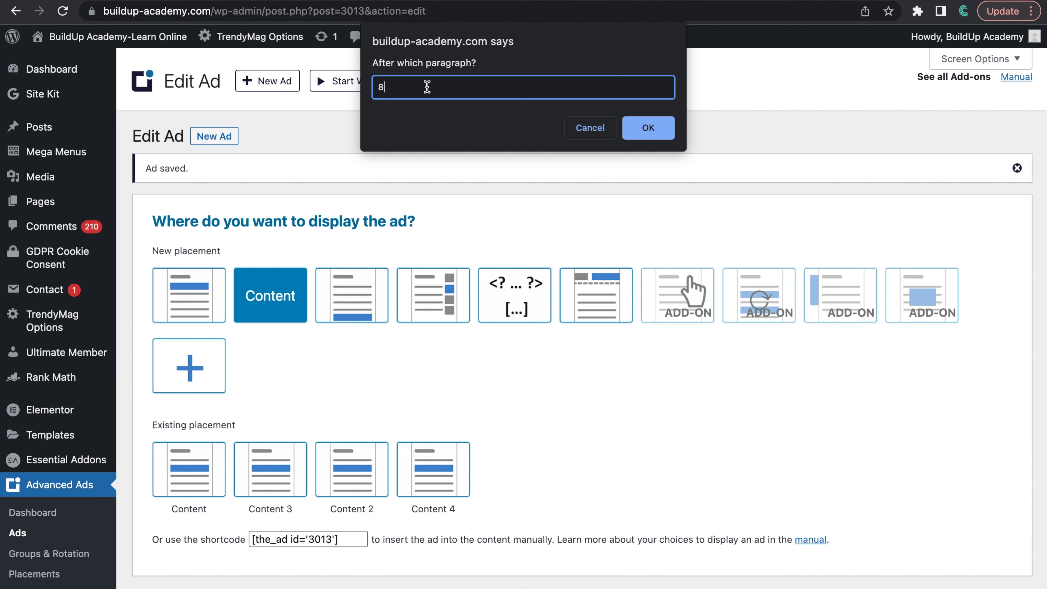
click(648, 128)
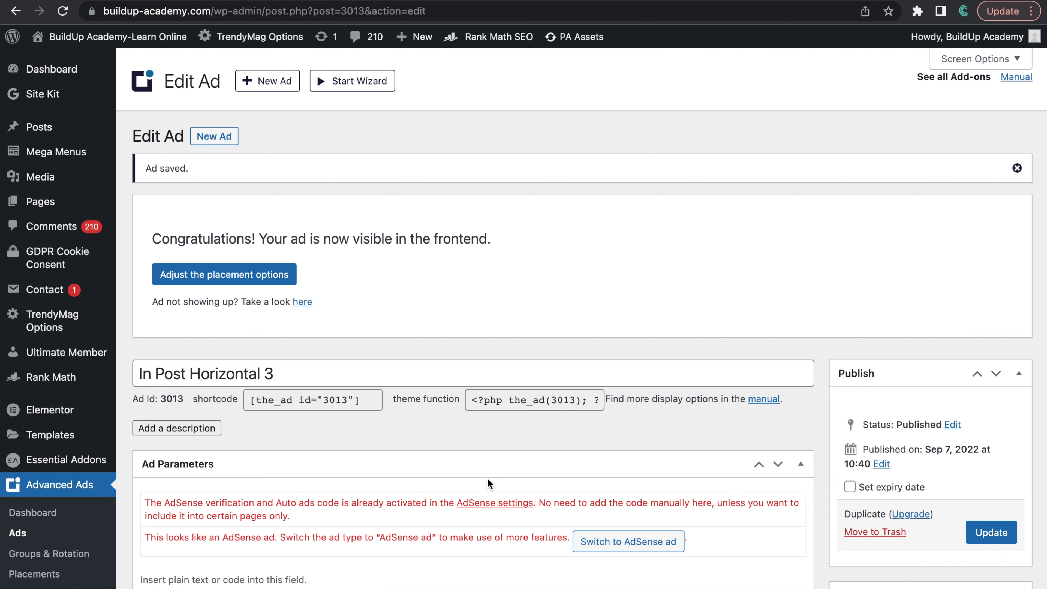
scroll(487, 478, down, 5)
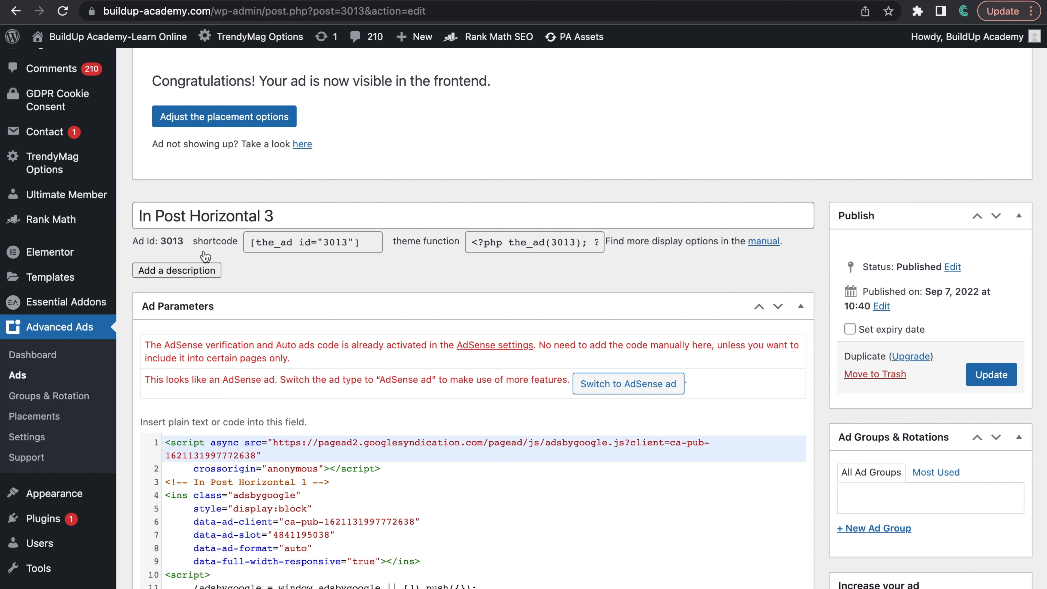
scroll(568, 480, down, 8)
scroll(568, 482, down, 5)
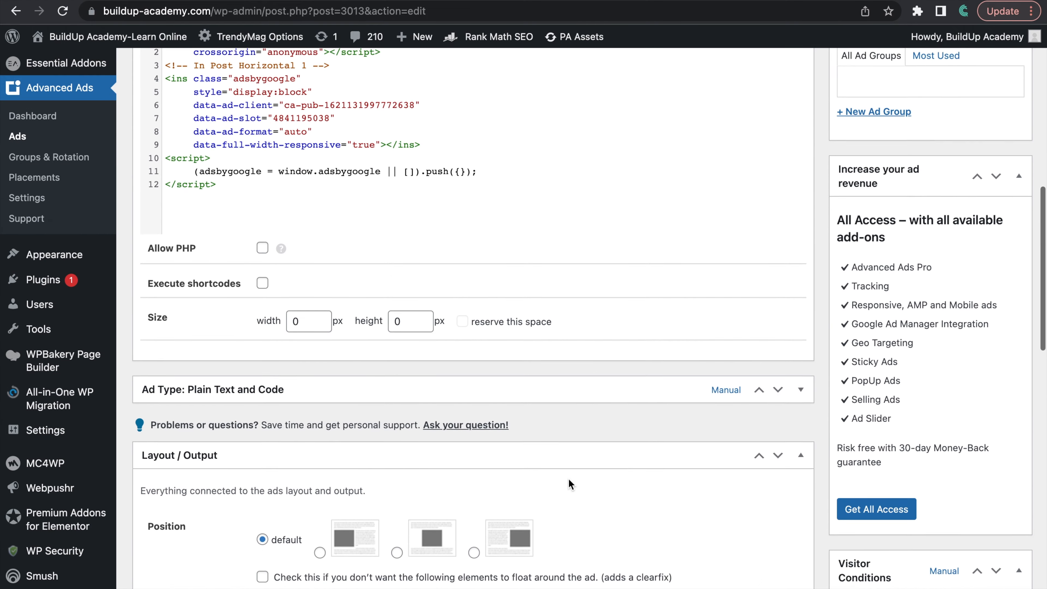
Step: Start a new Plain Text and Code ad titled In Post Horizontal 4 and continue to its parameters
scroll(570, 482, up, 15)
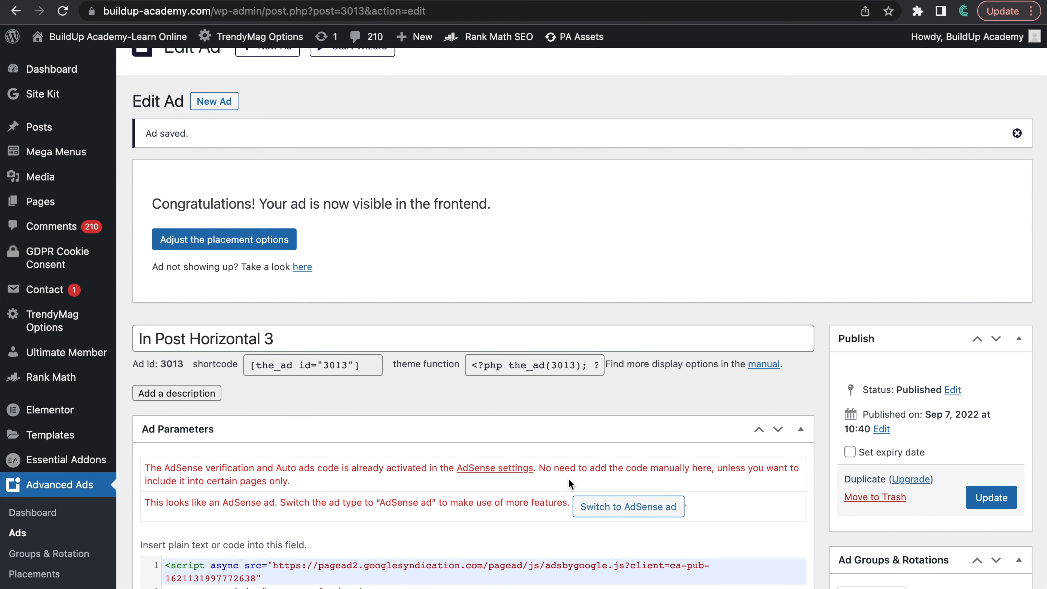
scroll(569, 482, down, 12)
scroll(569, 480, up, 3)
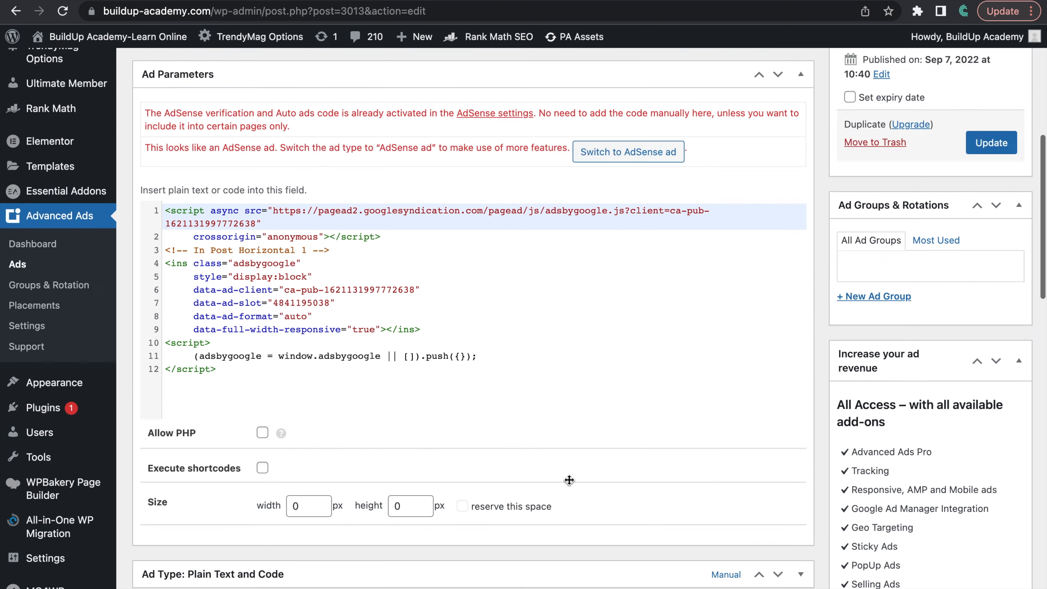
scroll(569, 480, up, 10)
click(273, 82)
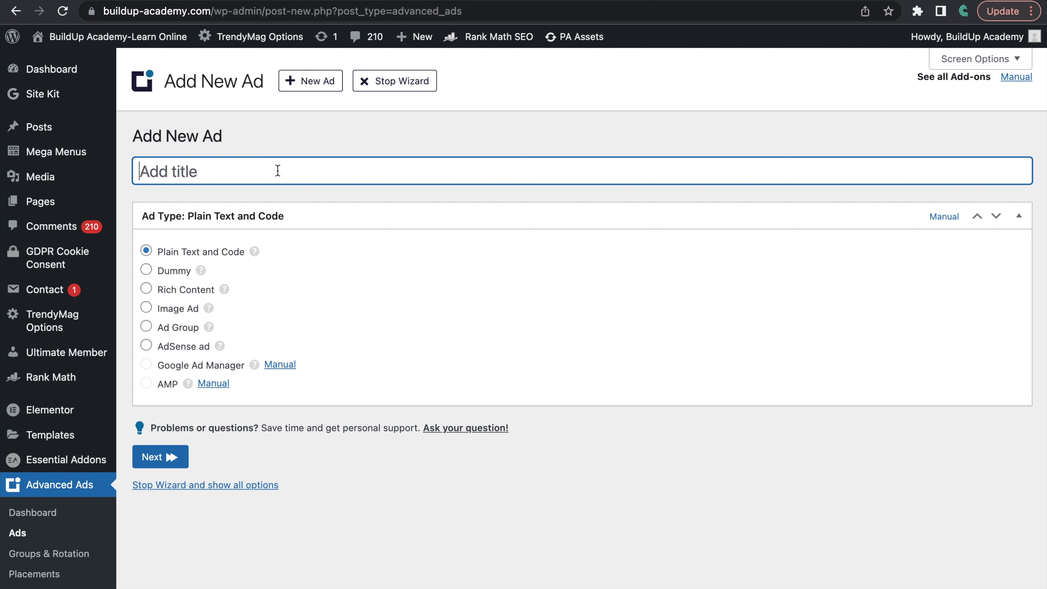
text(In Post Ho)
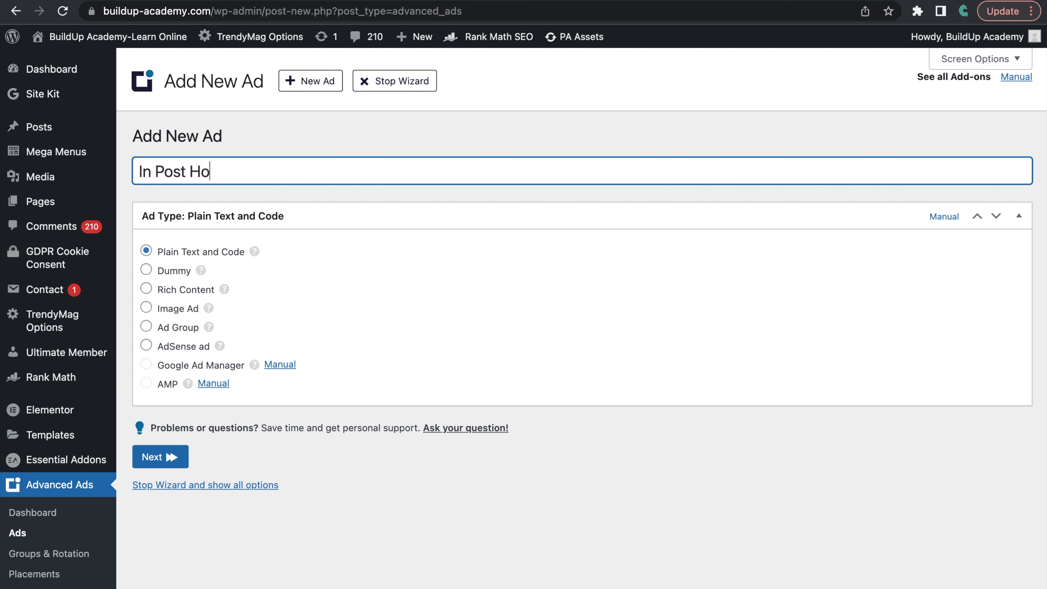
text(rizontal 4)
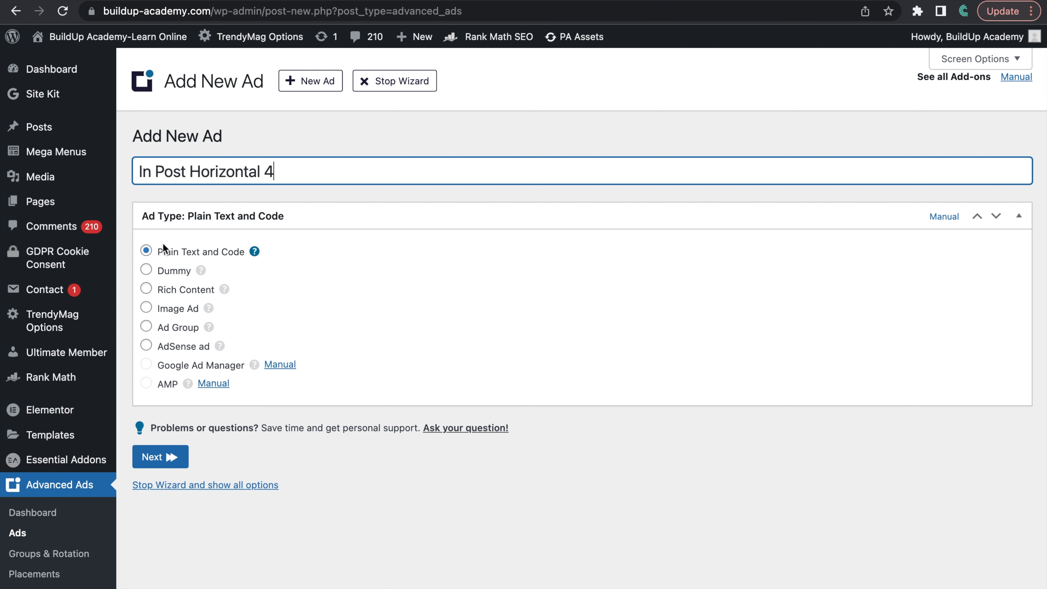
click(167, 453)
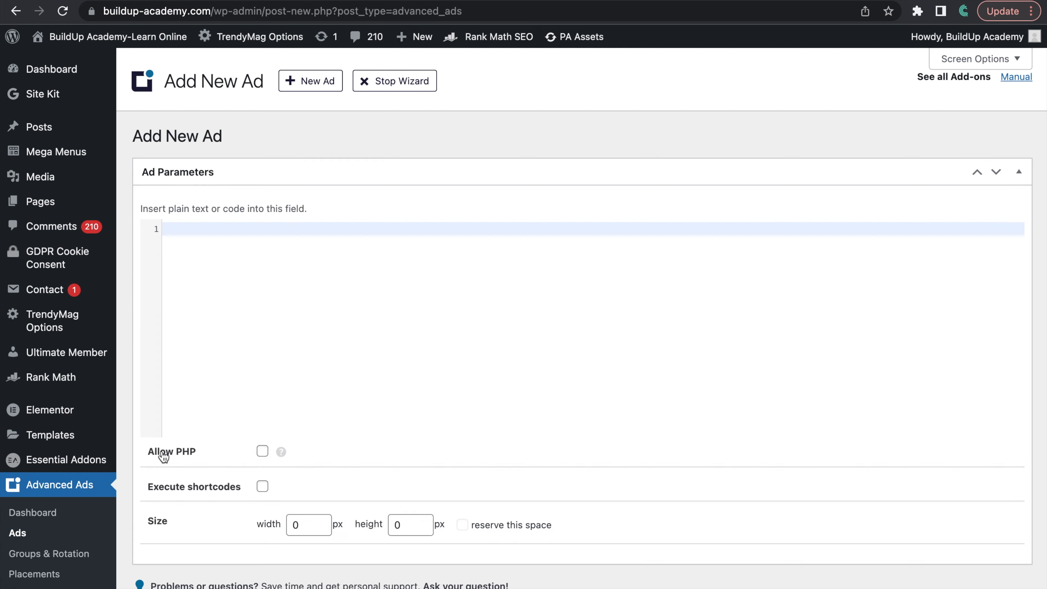
Step: Paste the copied In Post Horizontal 1 snippet as the code of the fourth horizontal ad and continue to its conditions
key(super+v)
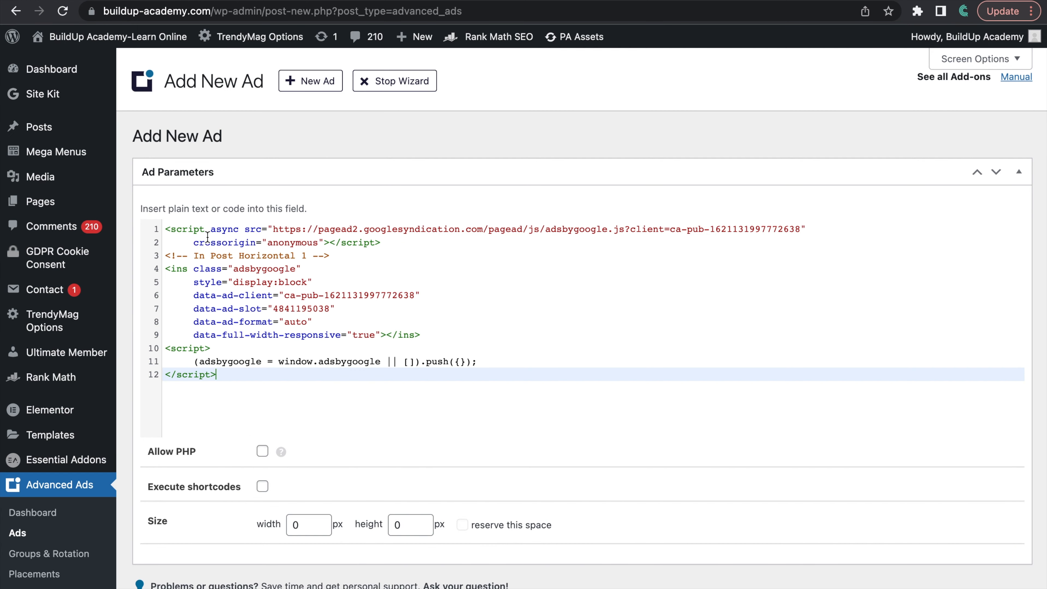
scroll(398, 310, down, 6)
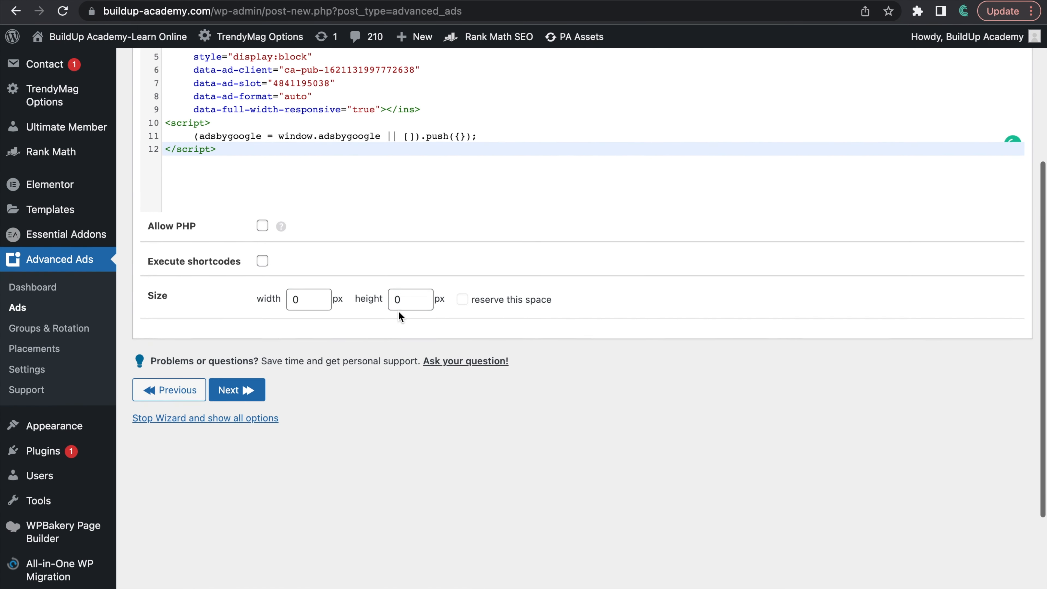
click(252, 386)
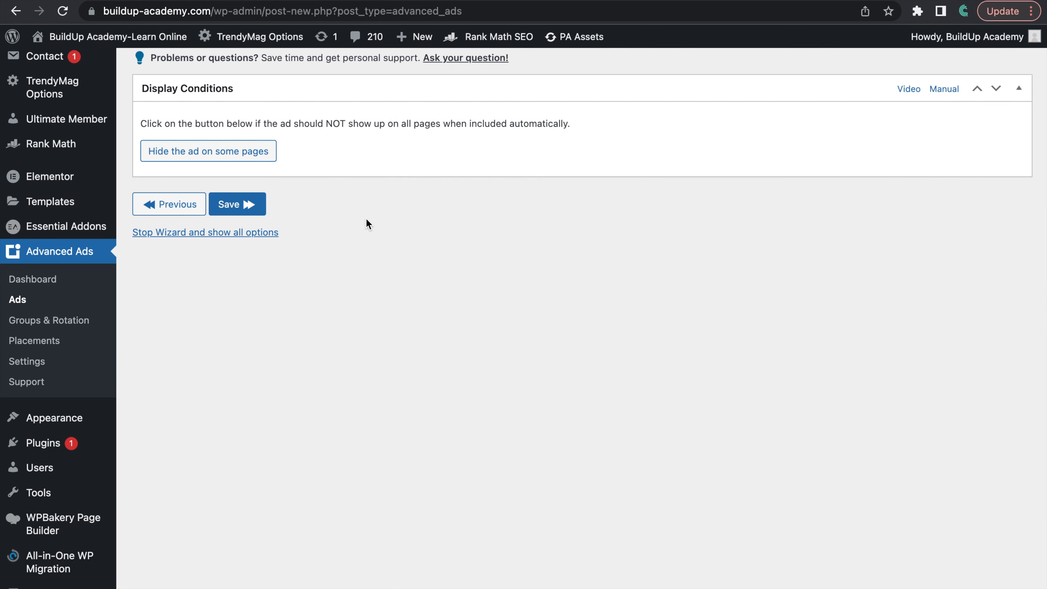
Step: Add a Post Type display condition limiting the fourth horizontal ad to Posts, and save the ad
click(227, 352)
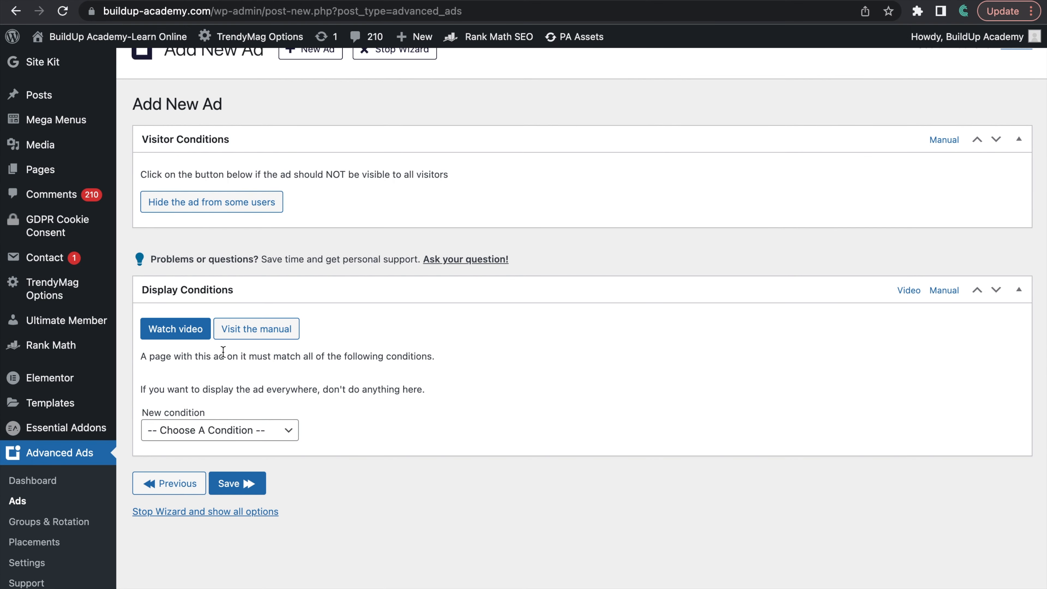
scroll(225, 355, down, 3)
click(222, 337)
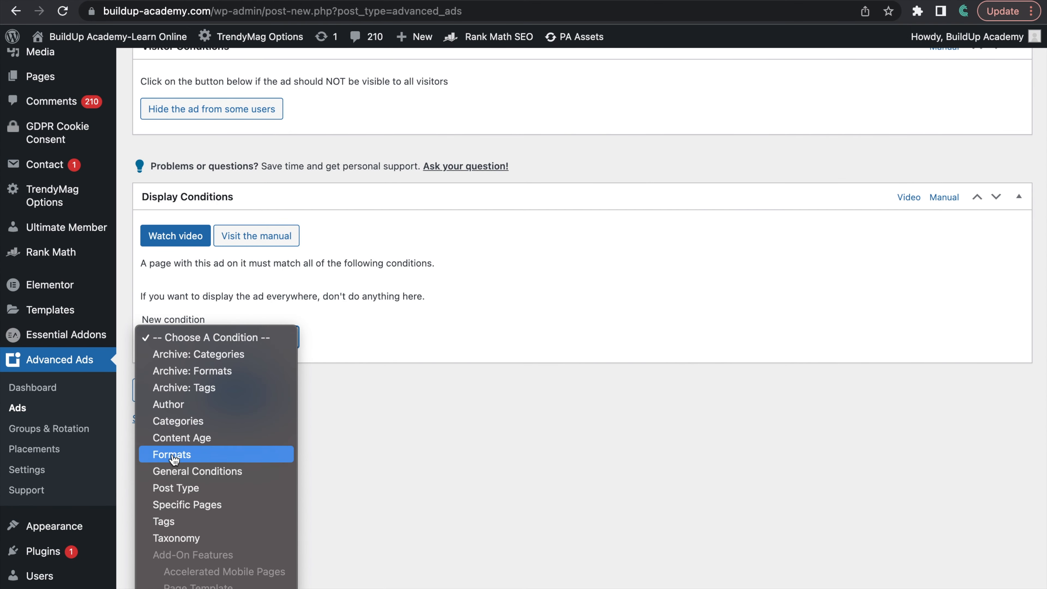
click(185, 486)
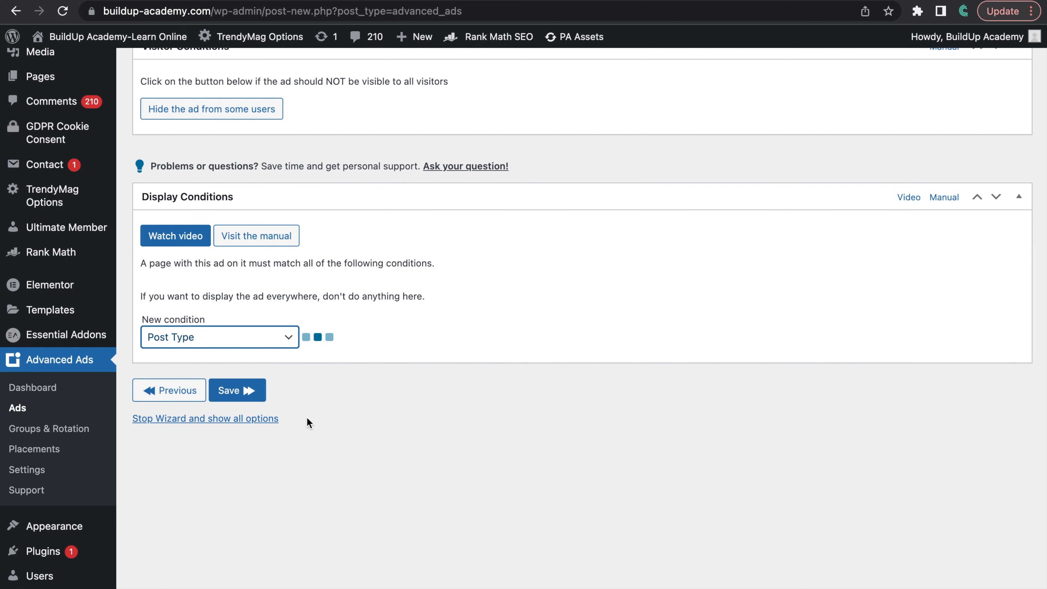
click(215, 331)
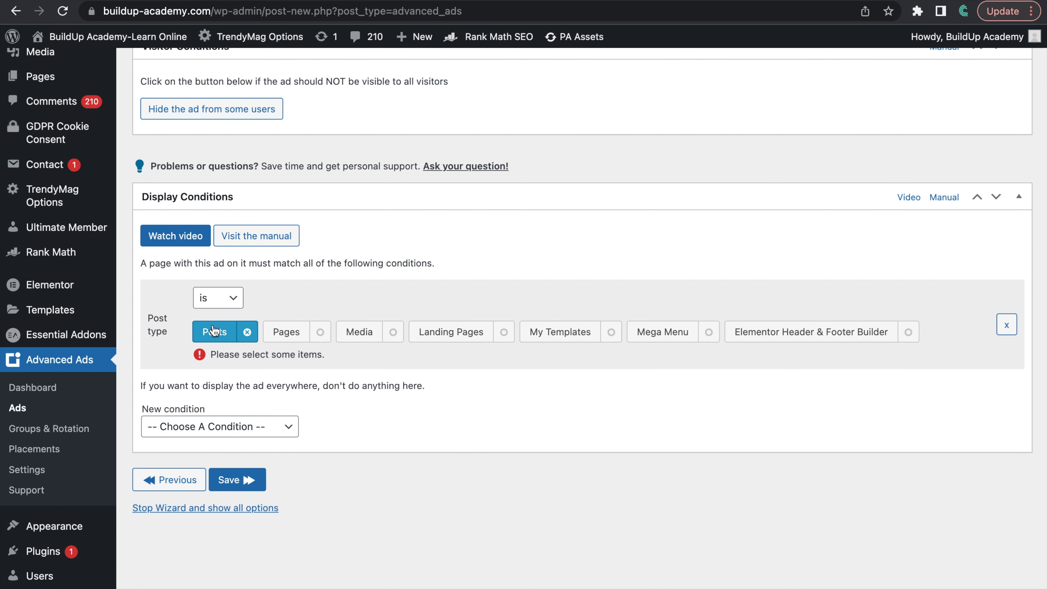
click(228, 465)
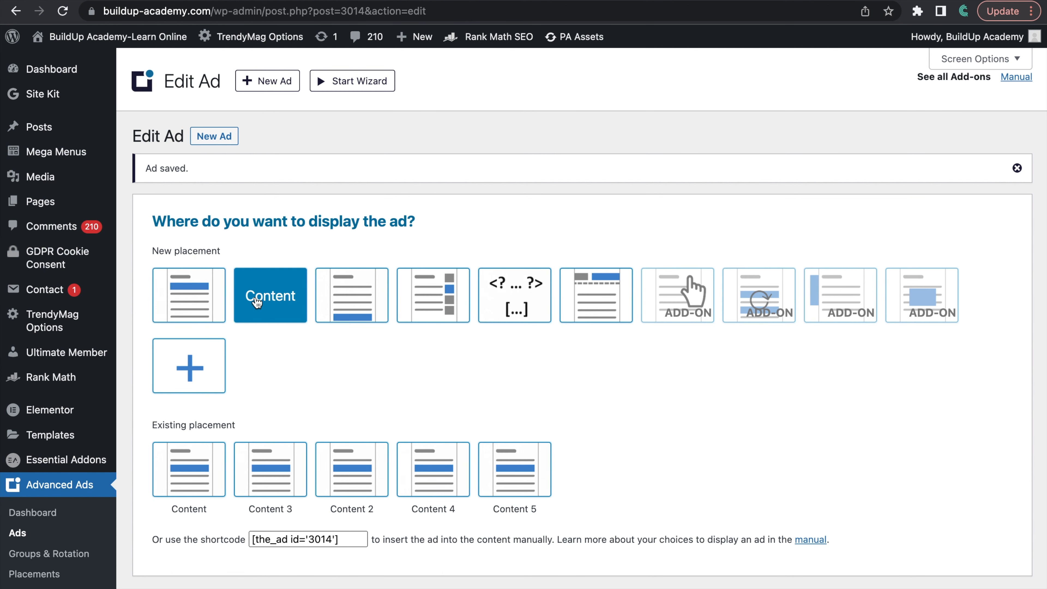
Step: Create a Content placement showing In Post Horizontal 4 after paragraph 12, and review the ad's parameters
click(261, 293)
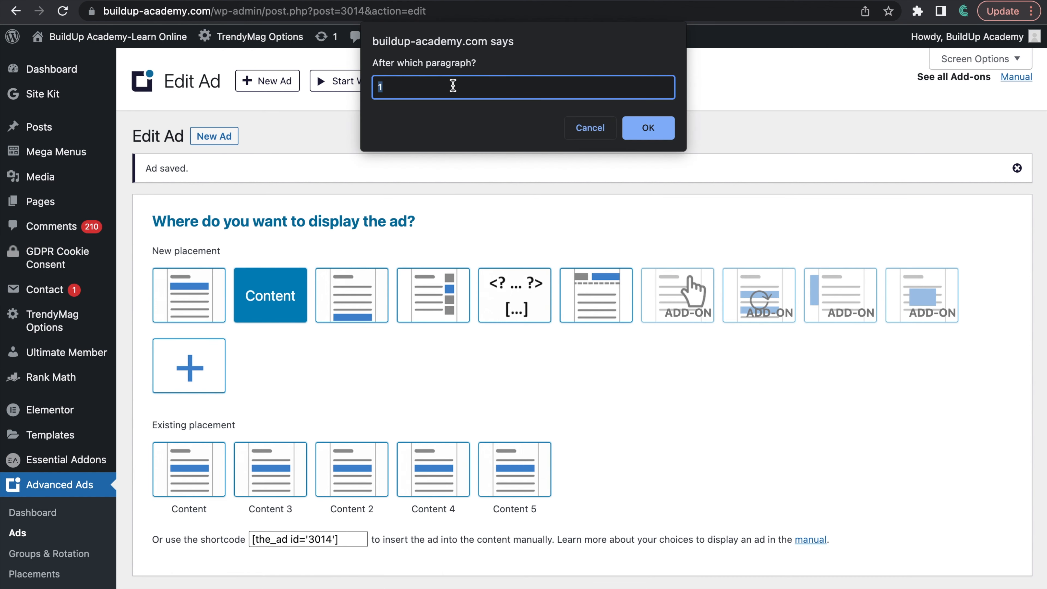
text(12)
click(659, 126)
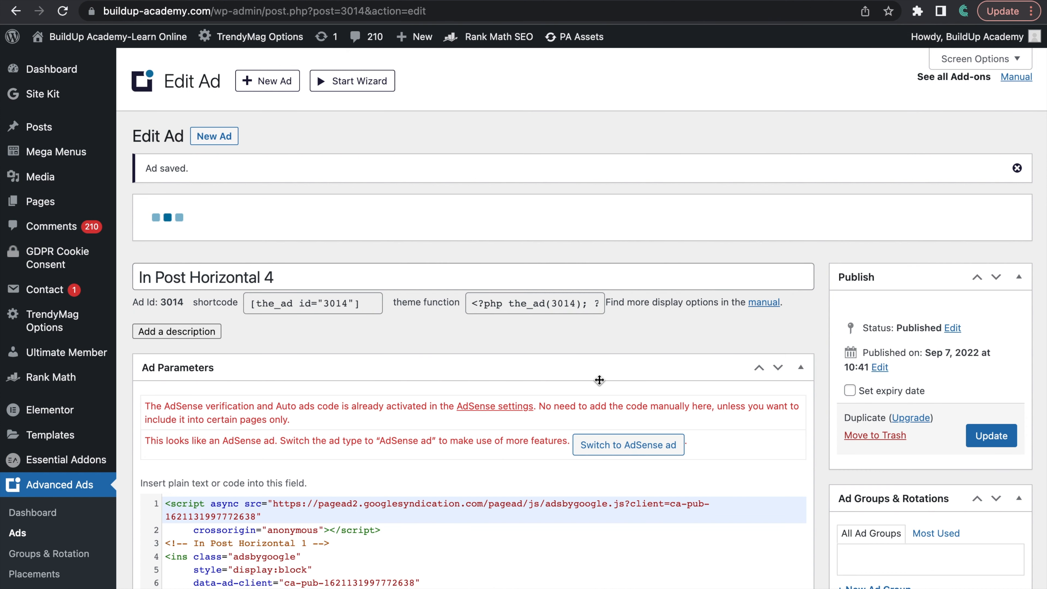
scroll(599, 380, down, 3)
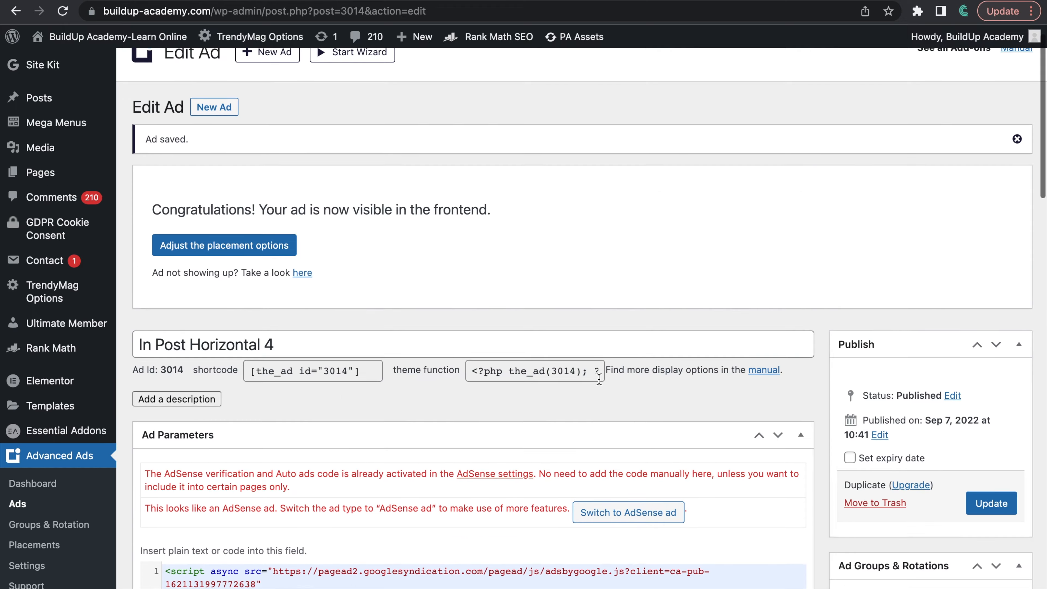
scroll(599, 380, down, 10)
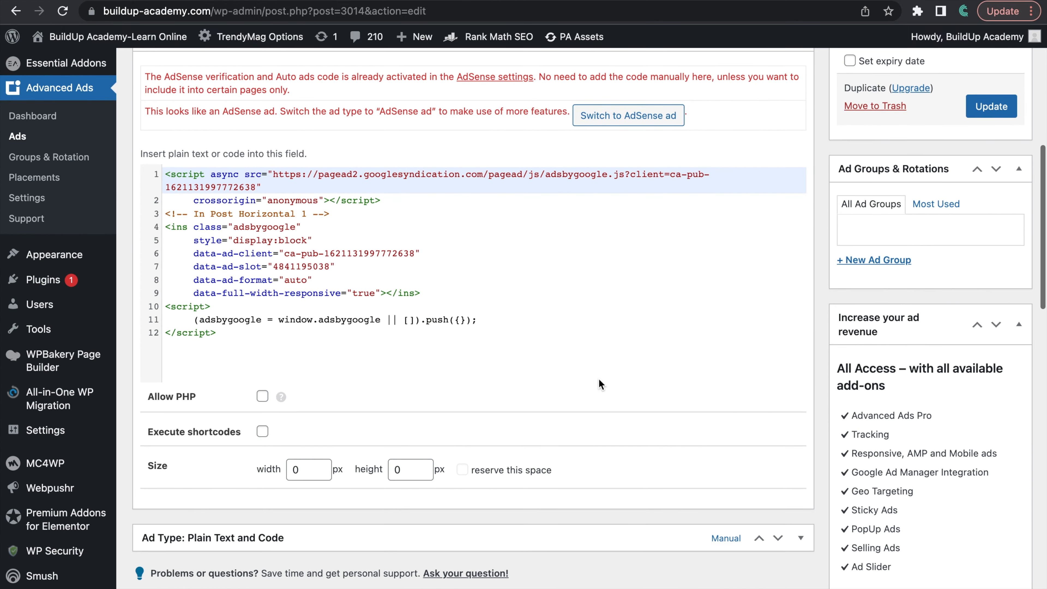
scroll(599, 378, down, 4)
scroll(599, 378, up, 13)
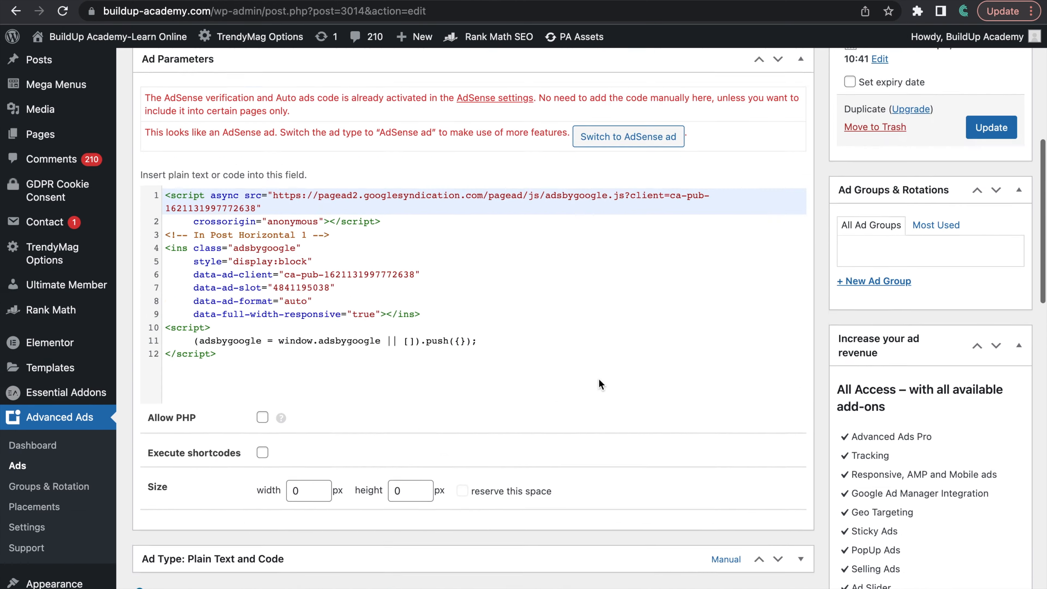
scroll(599, 378, up, 5)
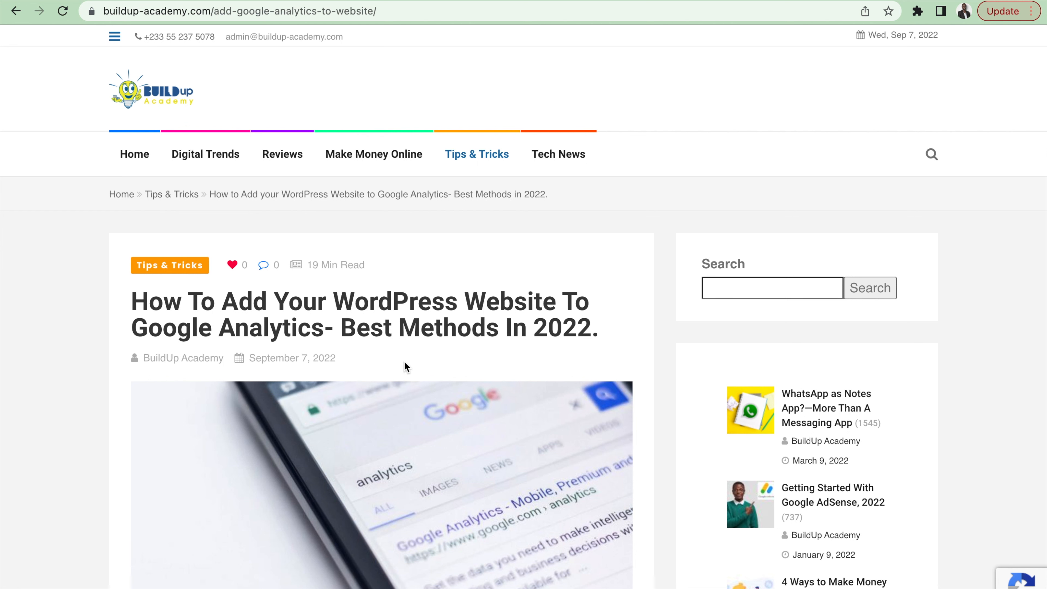
Step: Examine the published Google Analytics article from its introduction down to the sign-up section for the ads placed between its paragraphs
scroll(404, 365, down, 5)
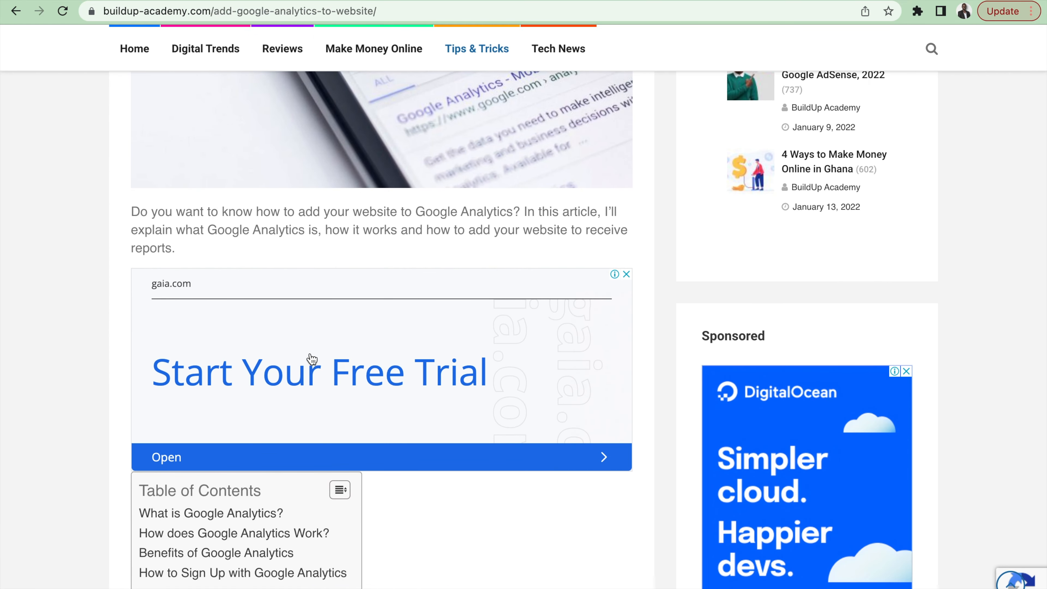
scroll(363, 405, down, 4)
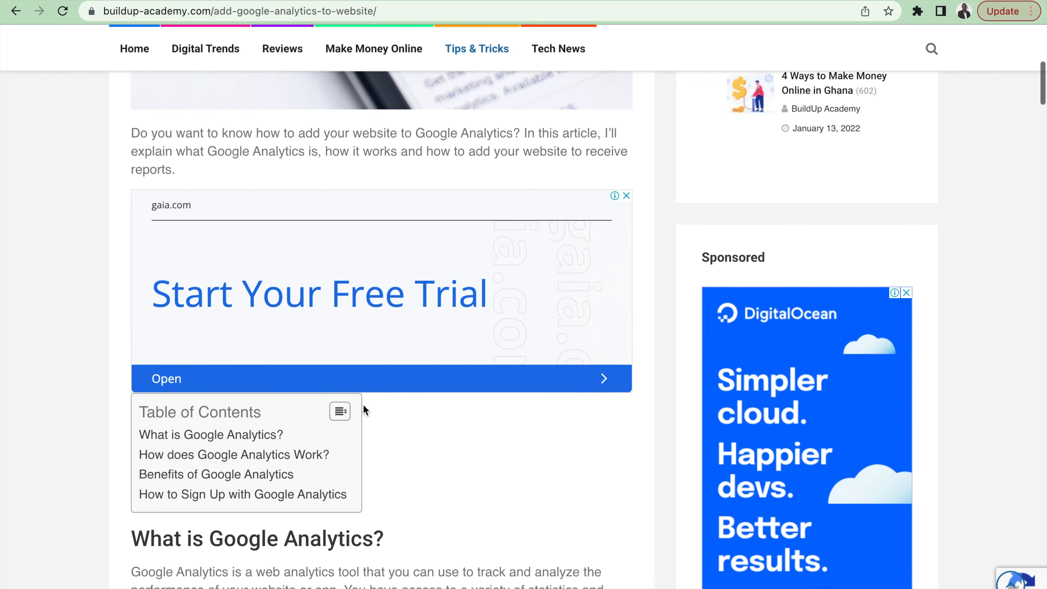
scroll(363, 398, down, 3)
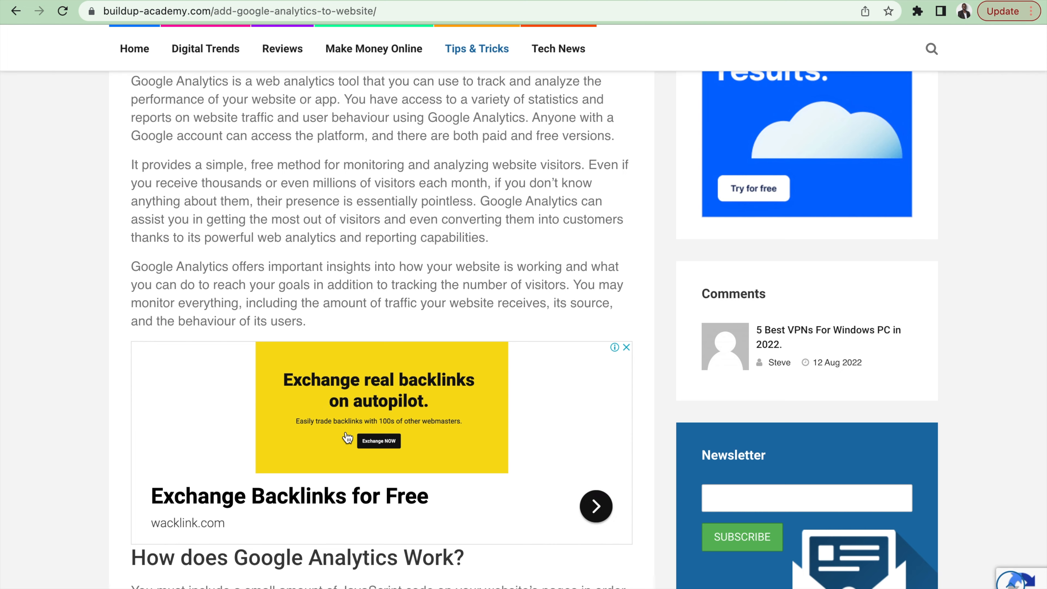
scroll(333, 417, down, 2)
scroll(329, 416, down, 7)
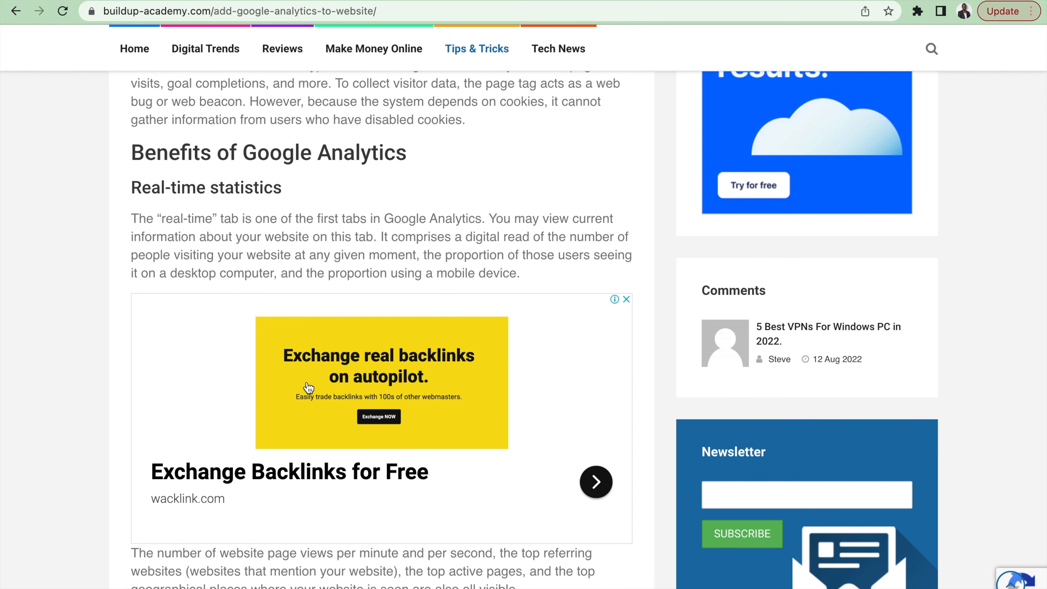
scroll(291, 412, down, 6)
scroll(290, 411, down, 6)
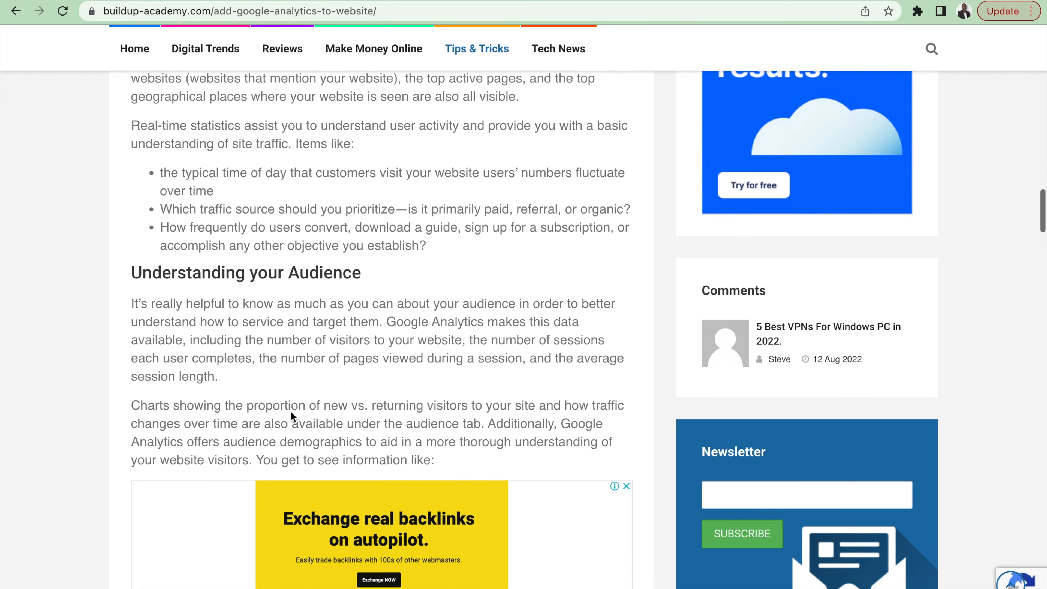
scroll(309, 402, down, 20)
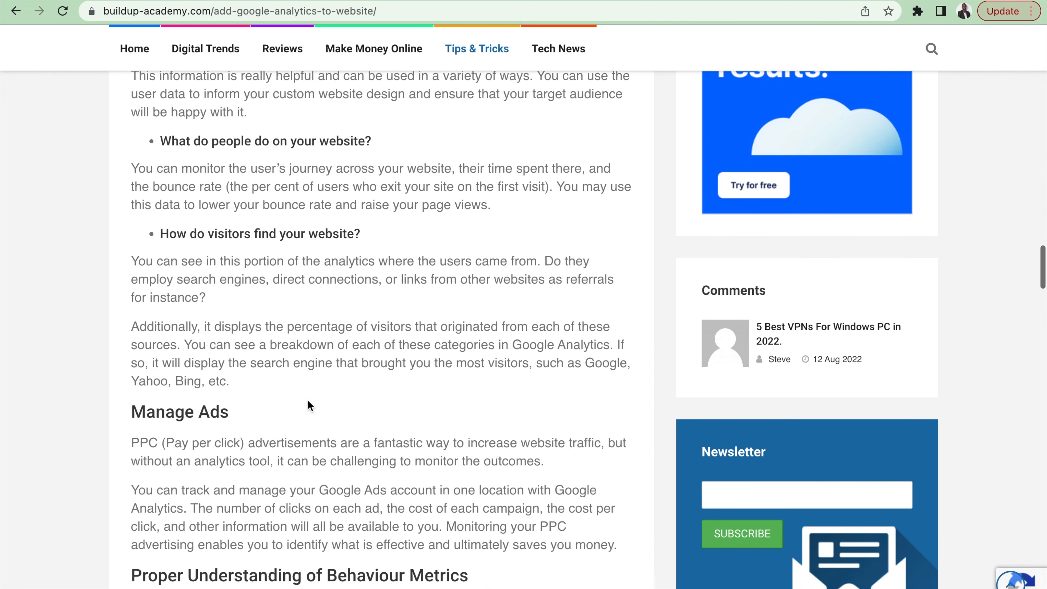
scroll(308, 399, down, 10)
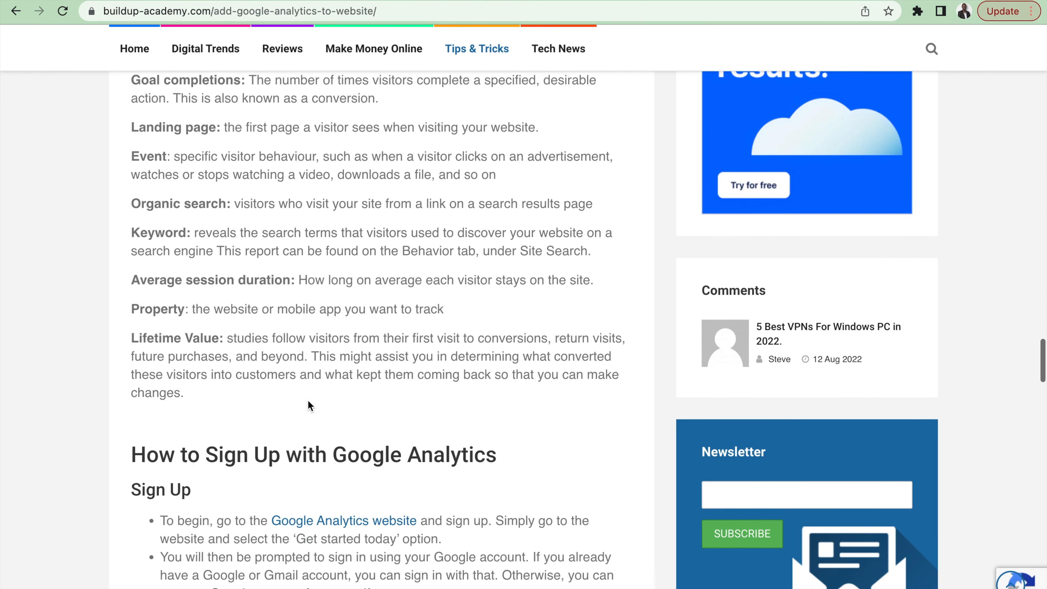
Step: Examine the Sponsored sidebar ad beside the article, and recheck the in-post ads from the sign-up section back to the introduction
scroll(307, 400, up, 9)
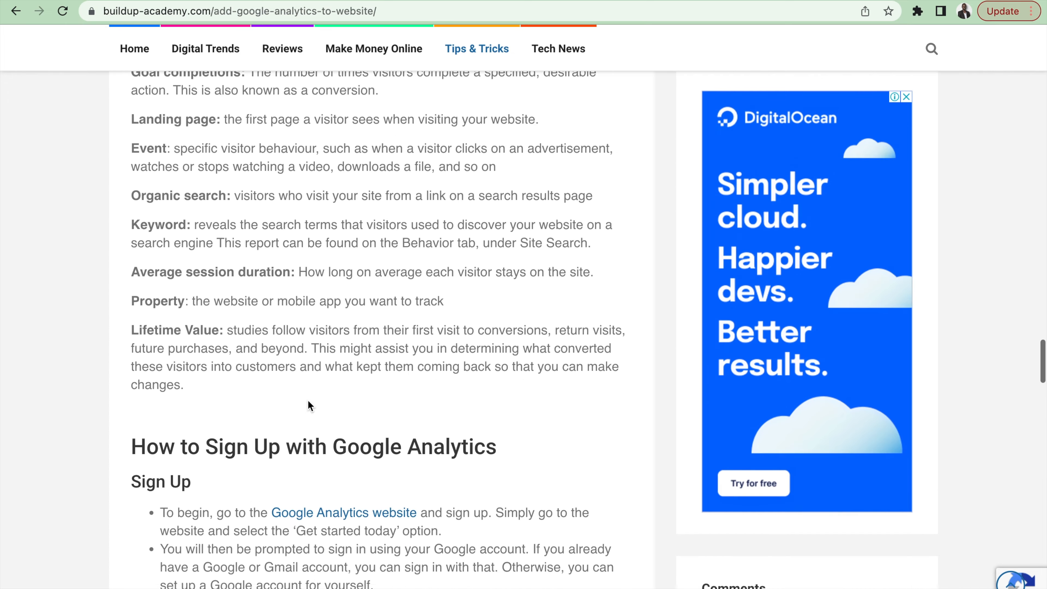
scroll(308, 399, down, 3)
scroll(308, 400, down, 5)
scroll(307, 399, up, 9)
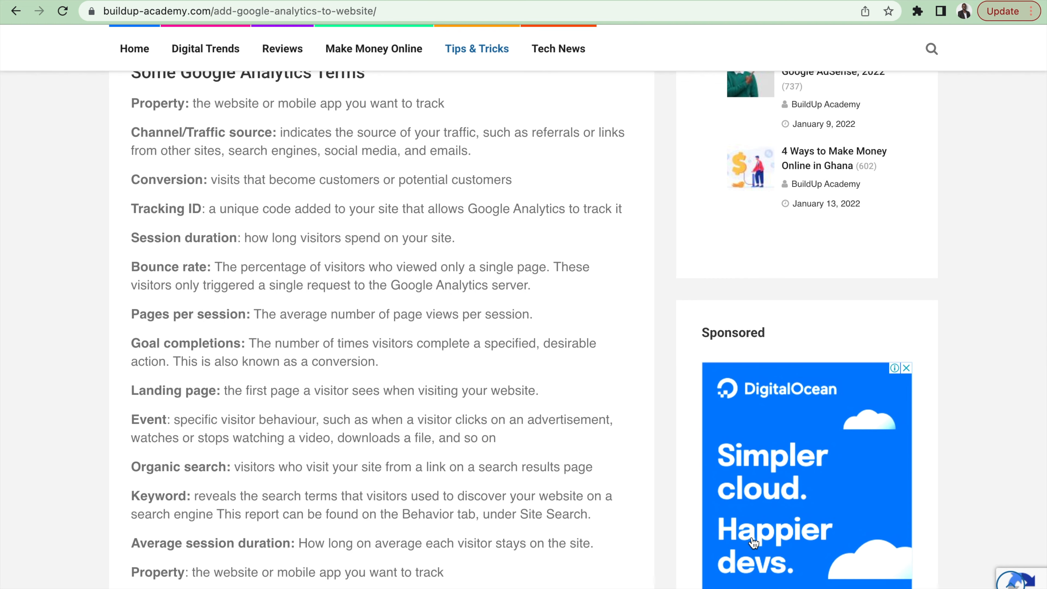
scroll(753, 543, down, 10)
scroll(754, 543, down, 8)
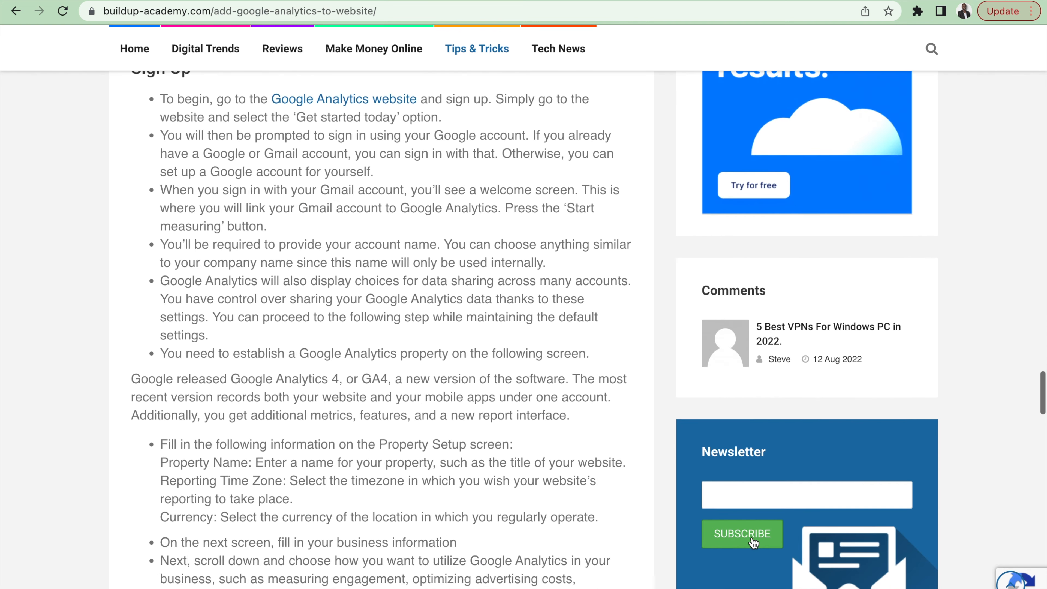
scroll(517, 416, up, 10)
scroll(516, 412, up, 15)
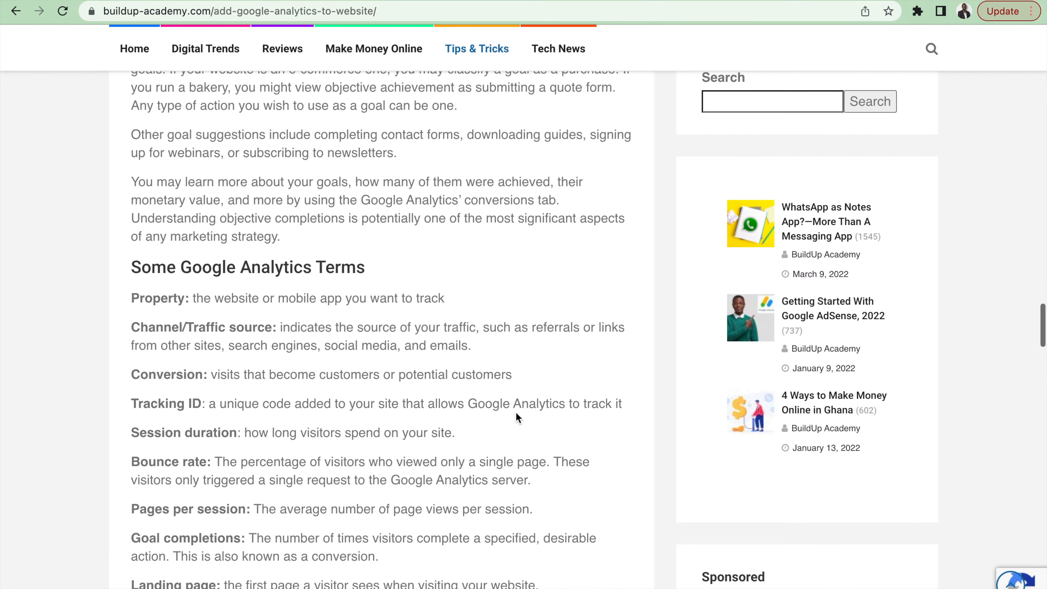
scroll(516, 413, up, 15)
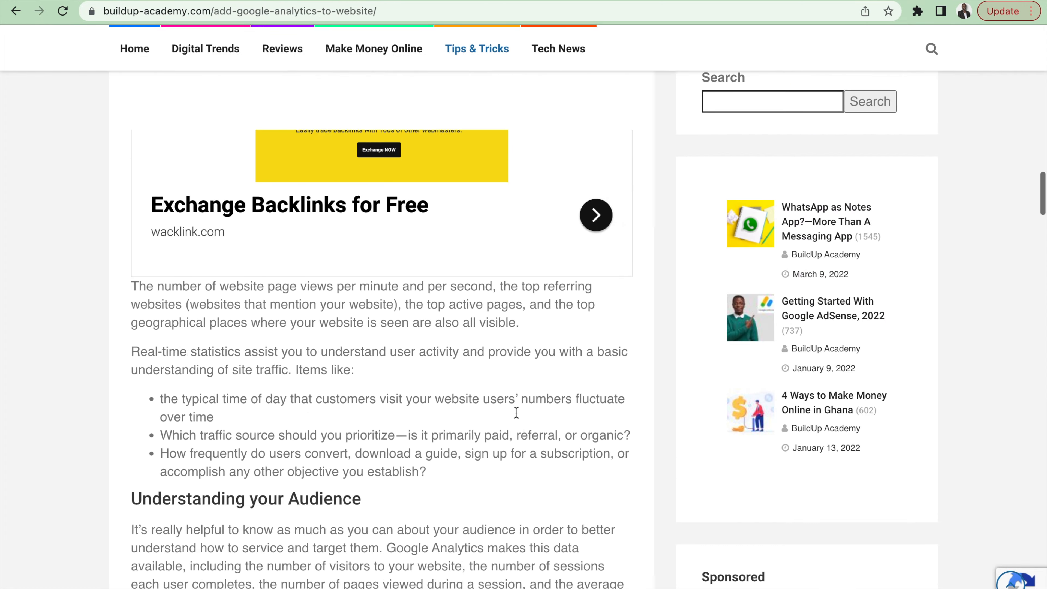
scroll(516, 412, up, 10)
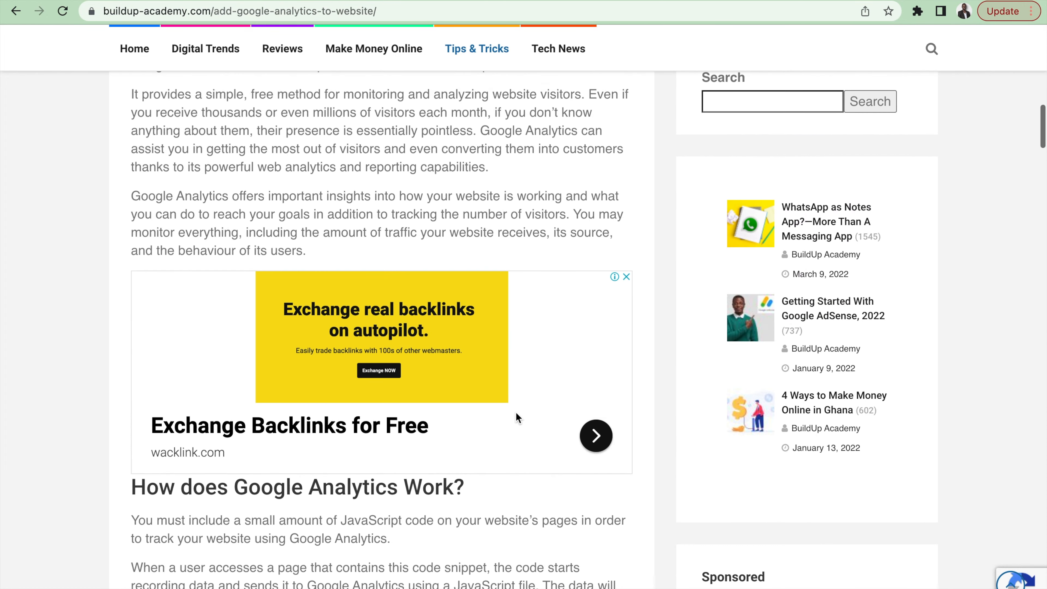
scroll(516, 411, up, 10)
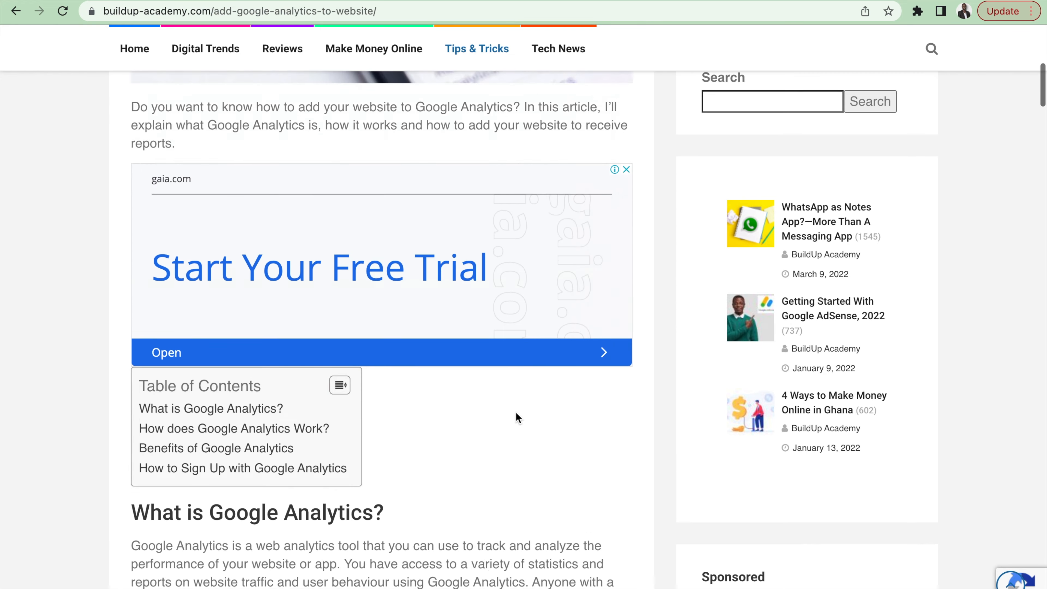
scroll(516, 411, down, 9)
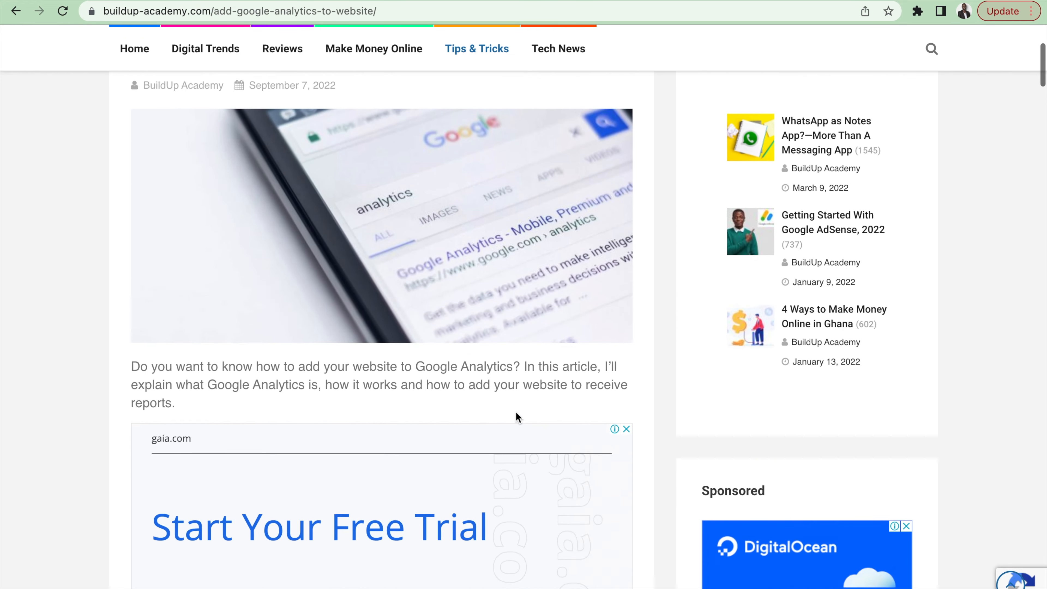
Step: Recheck the article's in-post ads from the introduction to the Benefits of Google Analytics section, and return to the ad above the table of contents
scroll(518, 417, down, 6)
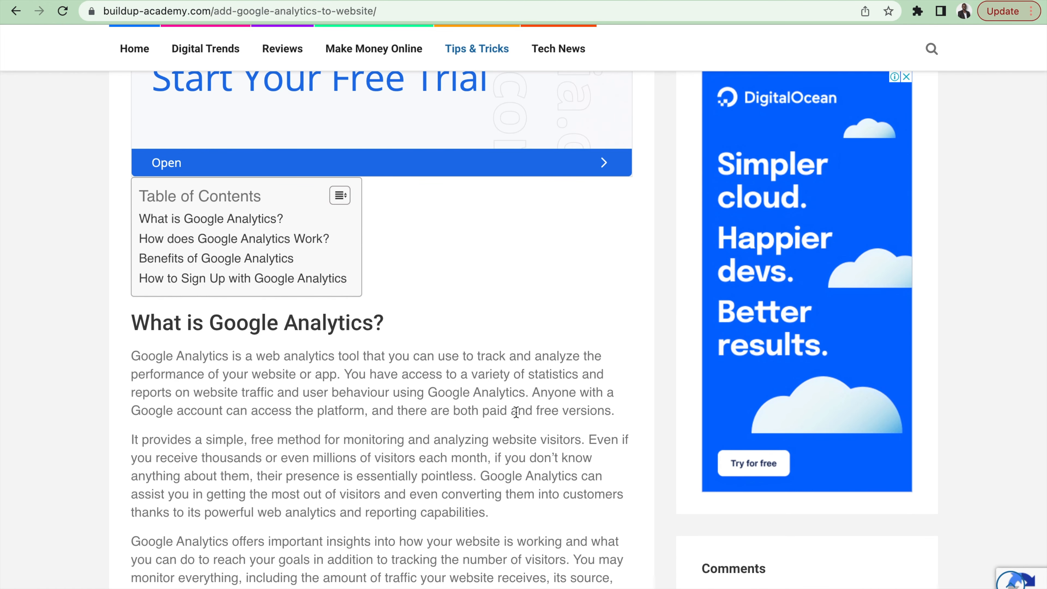
scroll(516, 412, down, 7)
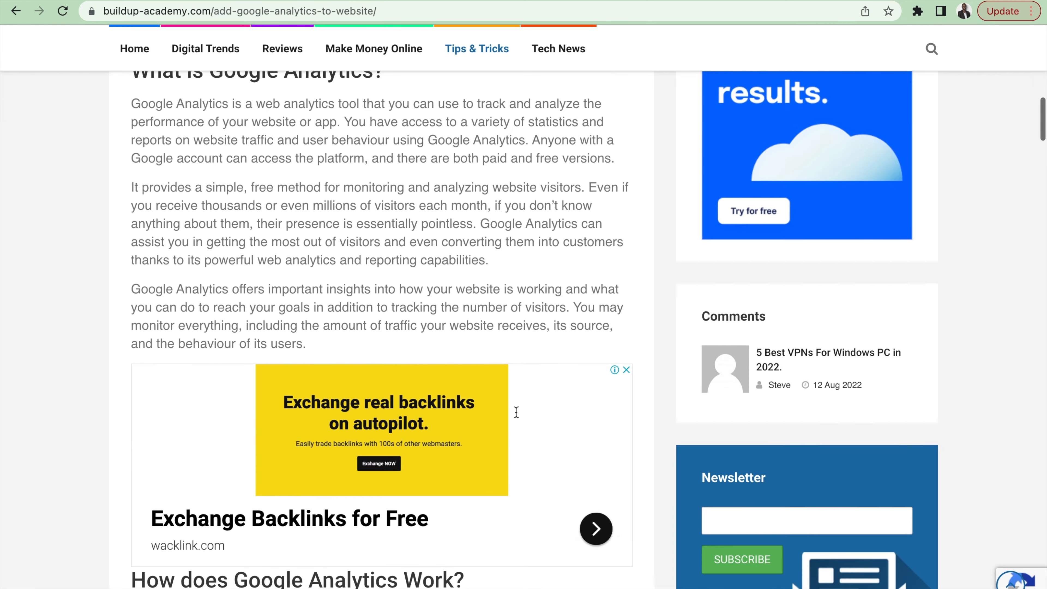
scroll(516, 412, down, 3)
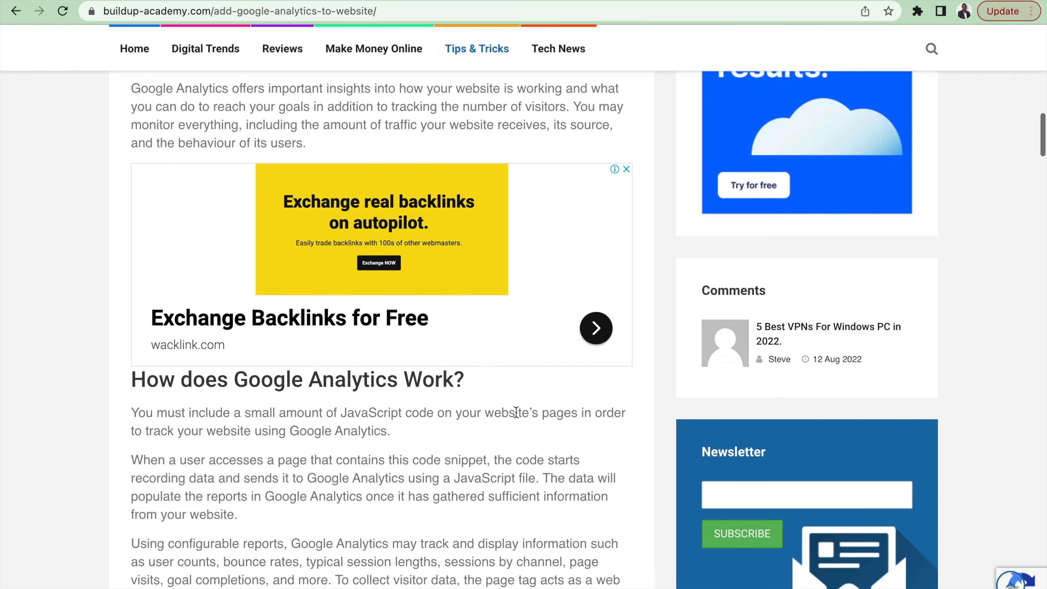
scroll(515, 412, down, 5)
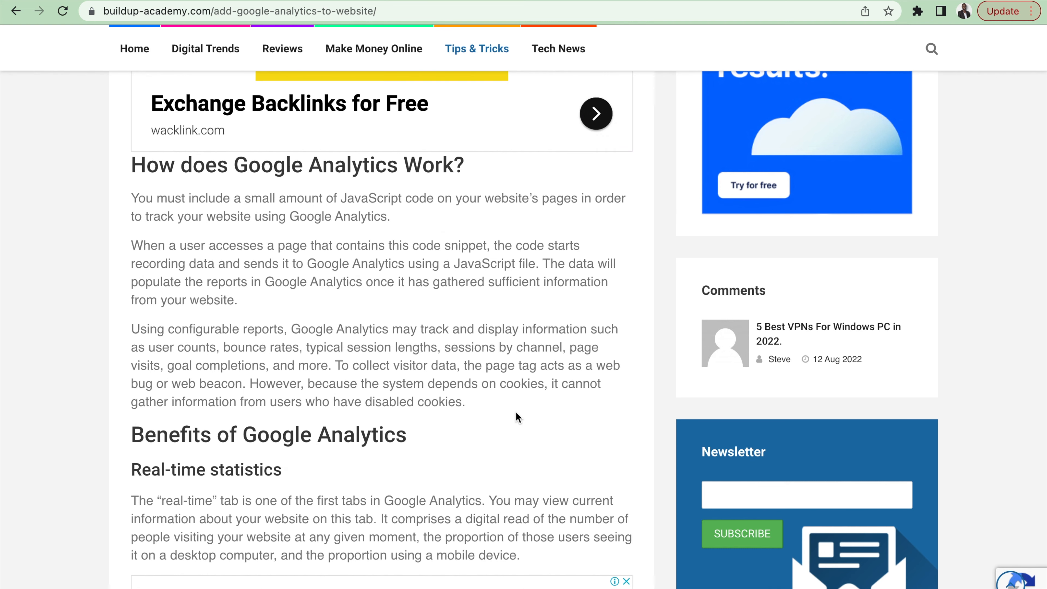
scroll(516, 411, up, 20)
scroll(515, 412, up, 6)
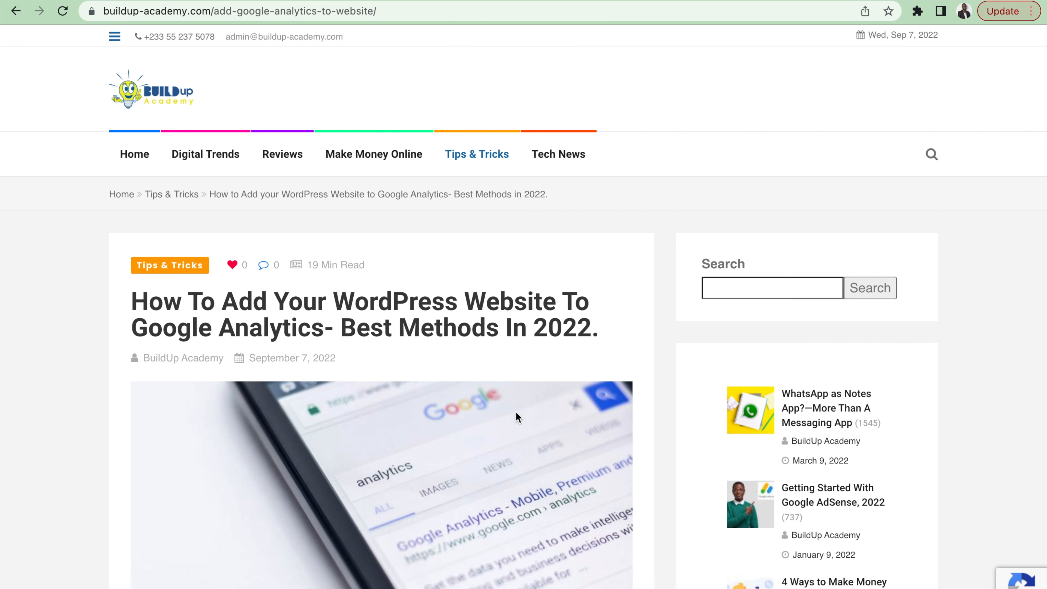
scroll(516, 412, down, 10)
scroll(517, 412, down, 3)
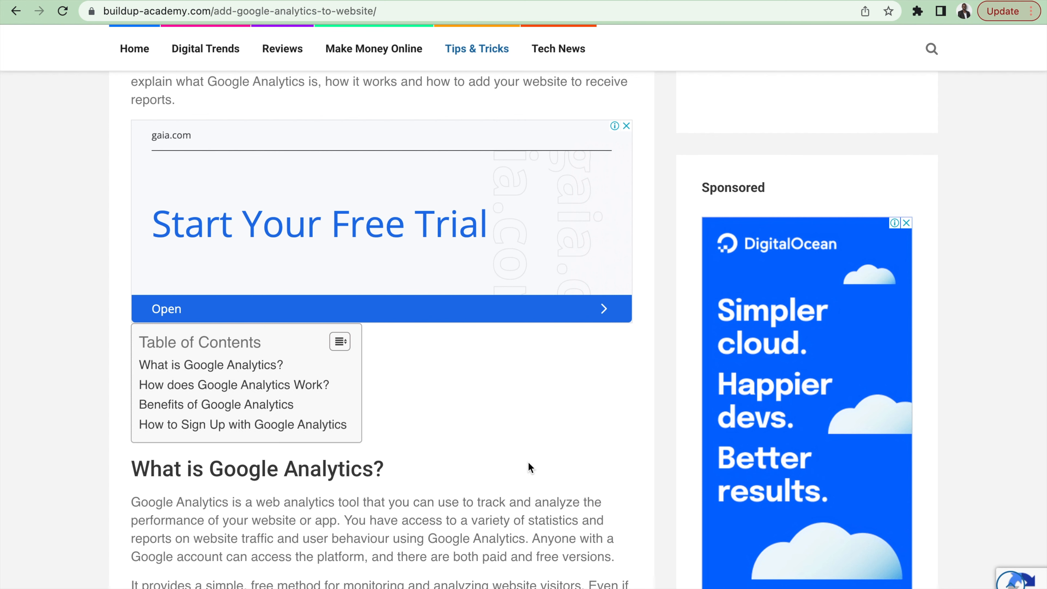
Step: Switch to Google AdSense, close the ad code generator, and open the content blocking controls for buildup-academy.com
key(ctrl+Tab)
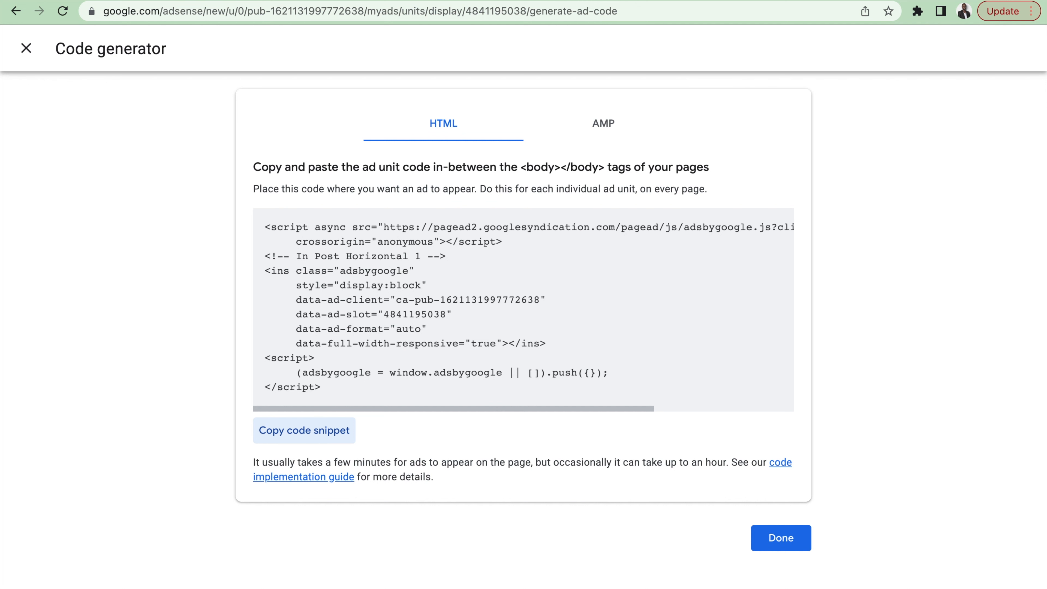
click(25, 47)
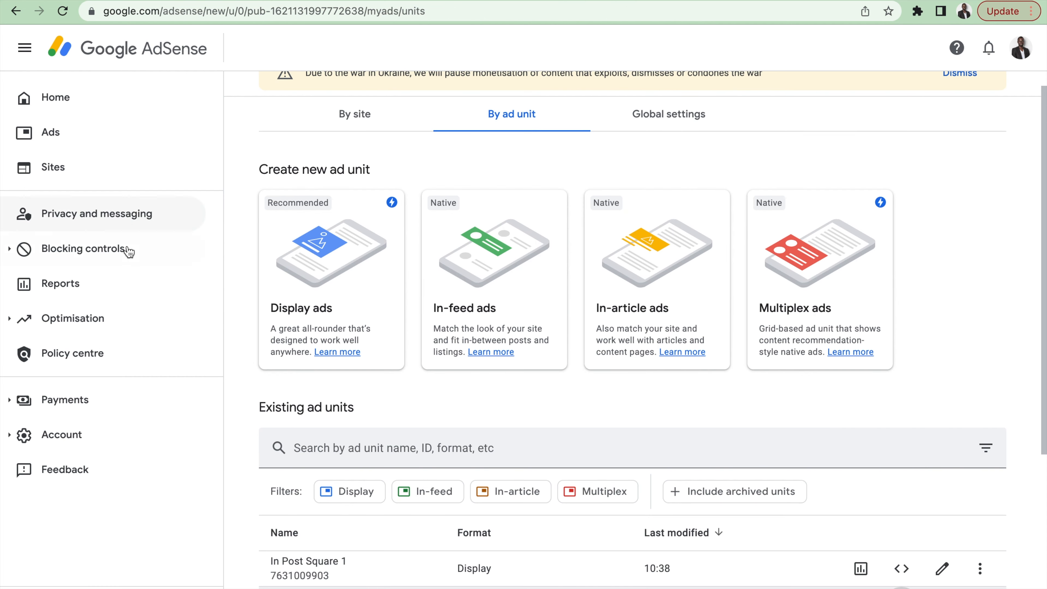
click(85, 252)
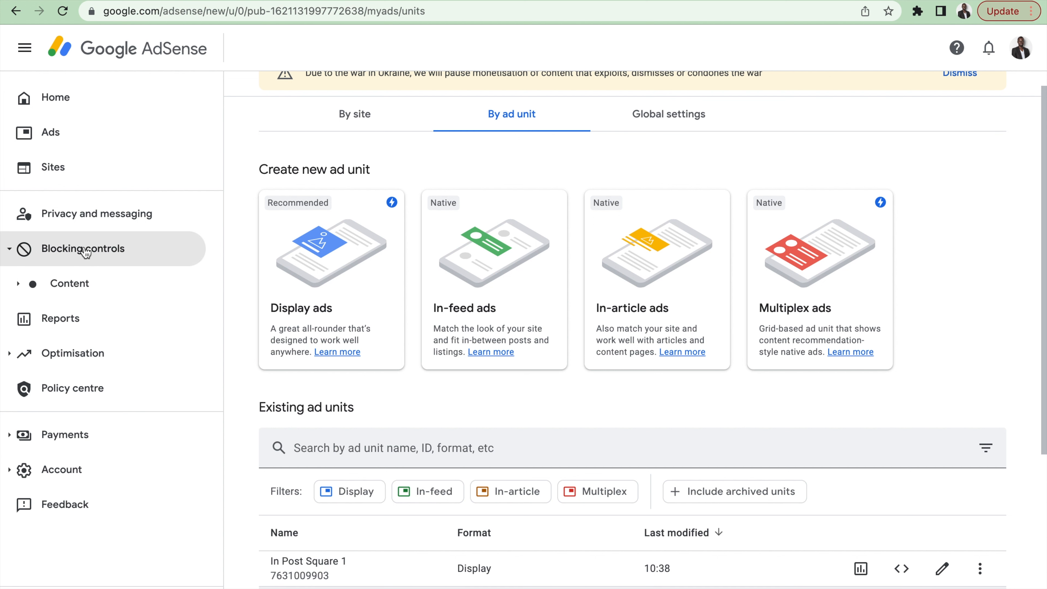
click(73, 290)
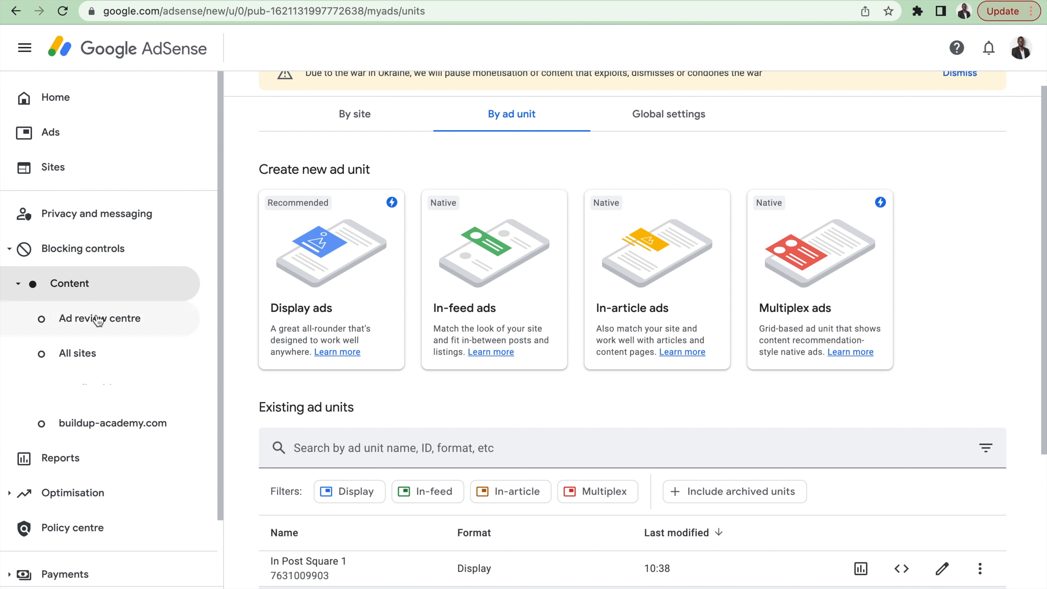
click(80, 424)
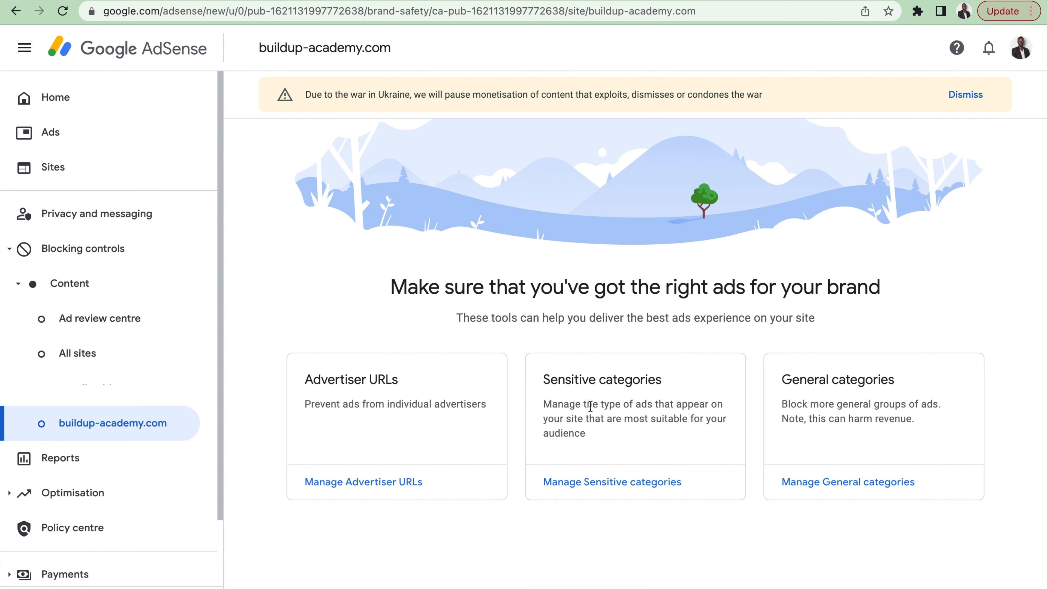
Step: Open the site's Sensitive categories and examine the standard ad categories from Astrology and Esoteric to Weight Loss, including their allow or block settings
click(605, 482)
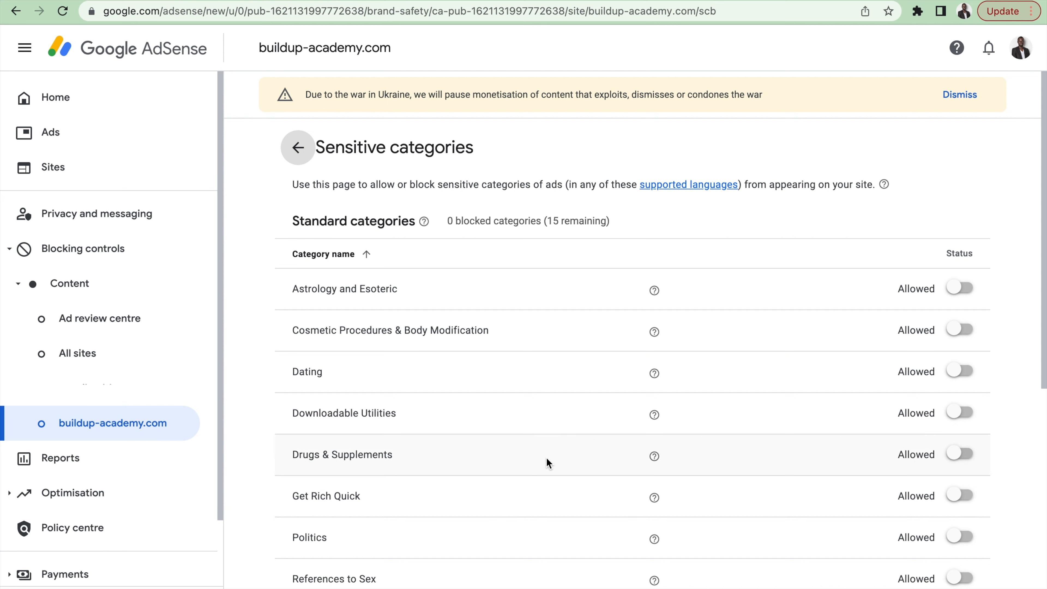
scroll(497, 473, down, 5)
scroll(497, 474, down, 5)
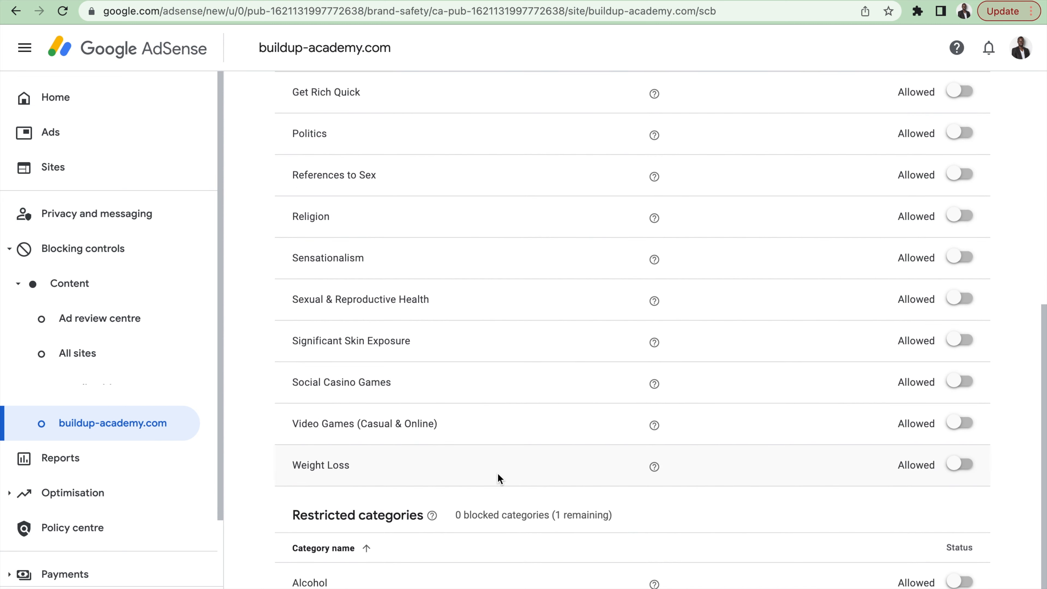
scroll(497, 473, up, 6)
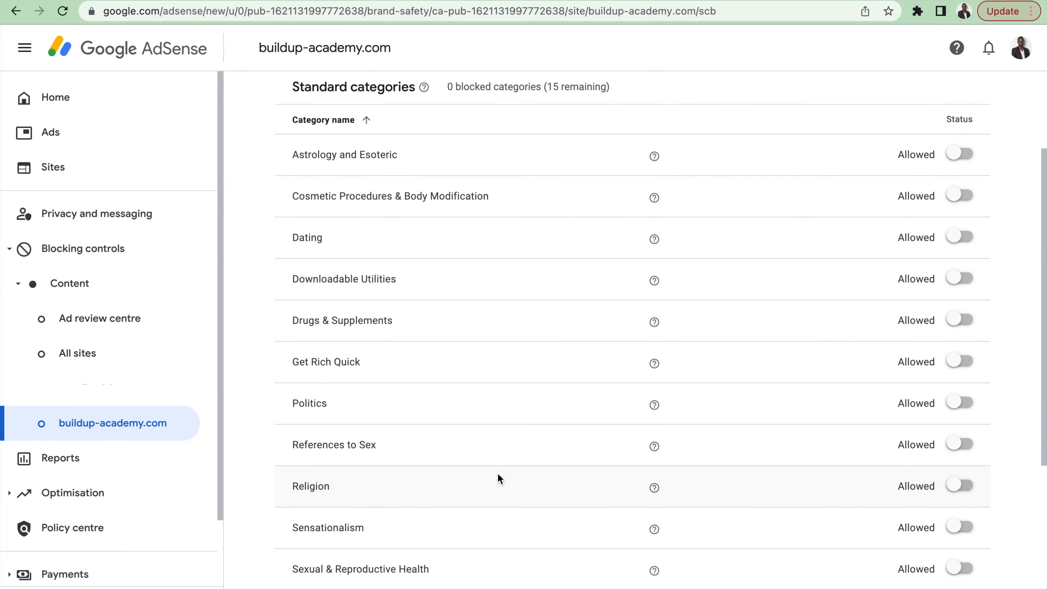
scroll(497, 473, down, 1)
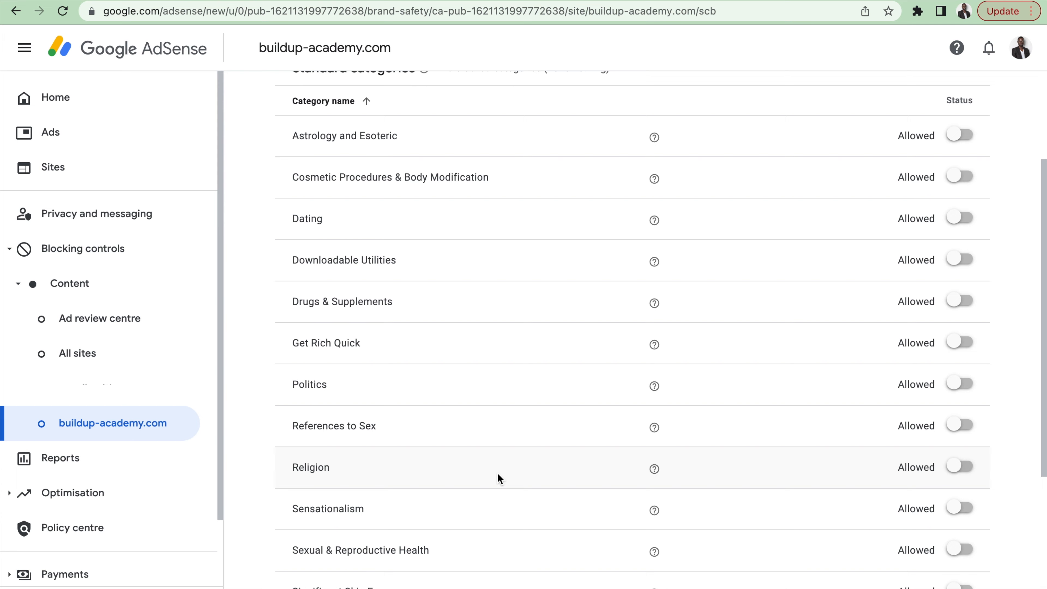
scroll(613, 426, down, 3)
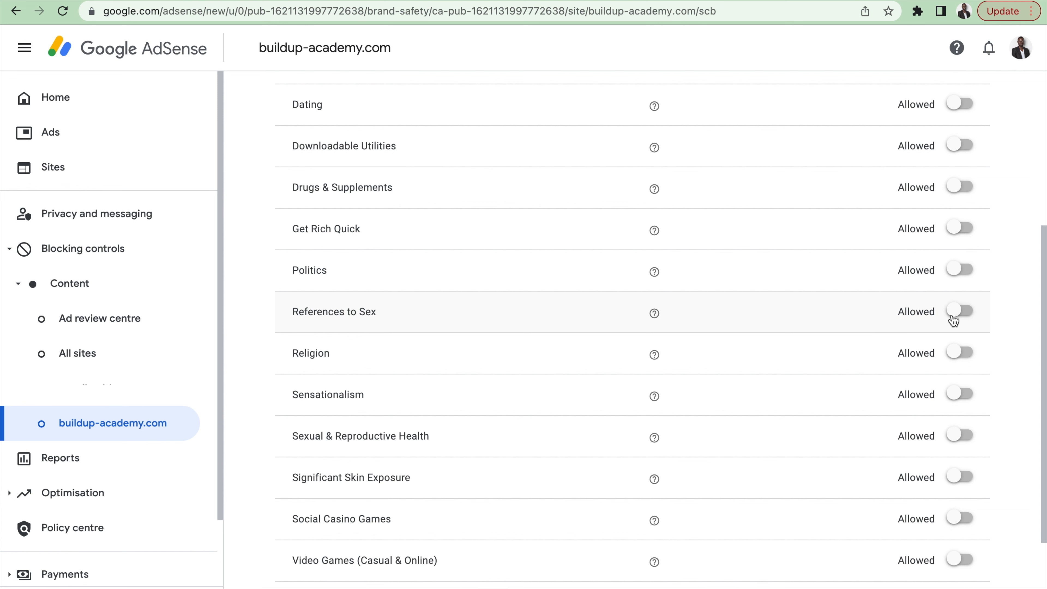
scroll(874, 437, down, 2)
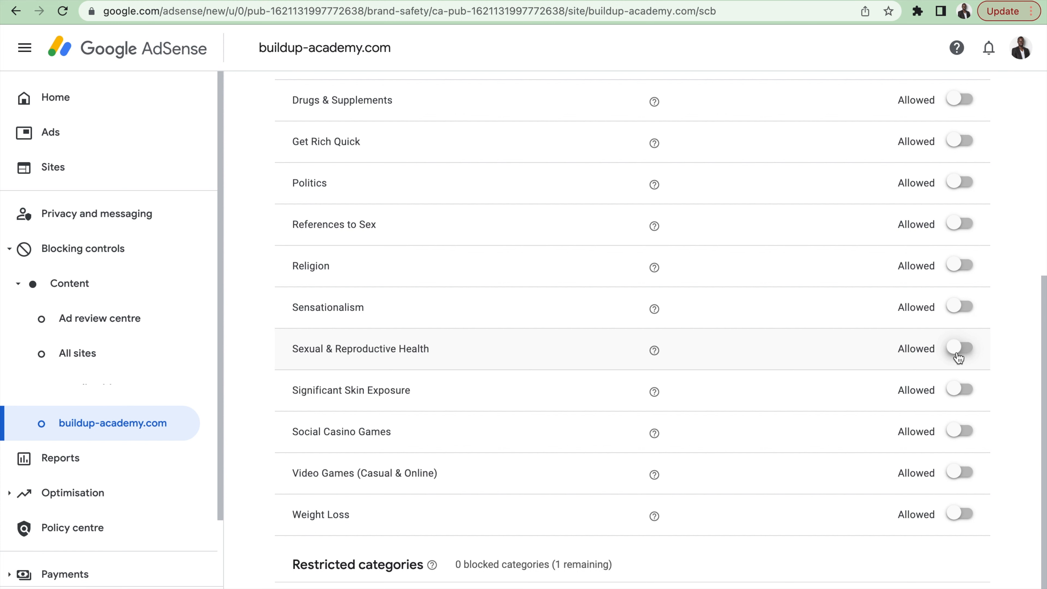
scroll(792, 461, down, 1)
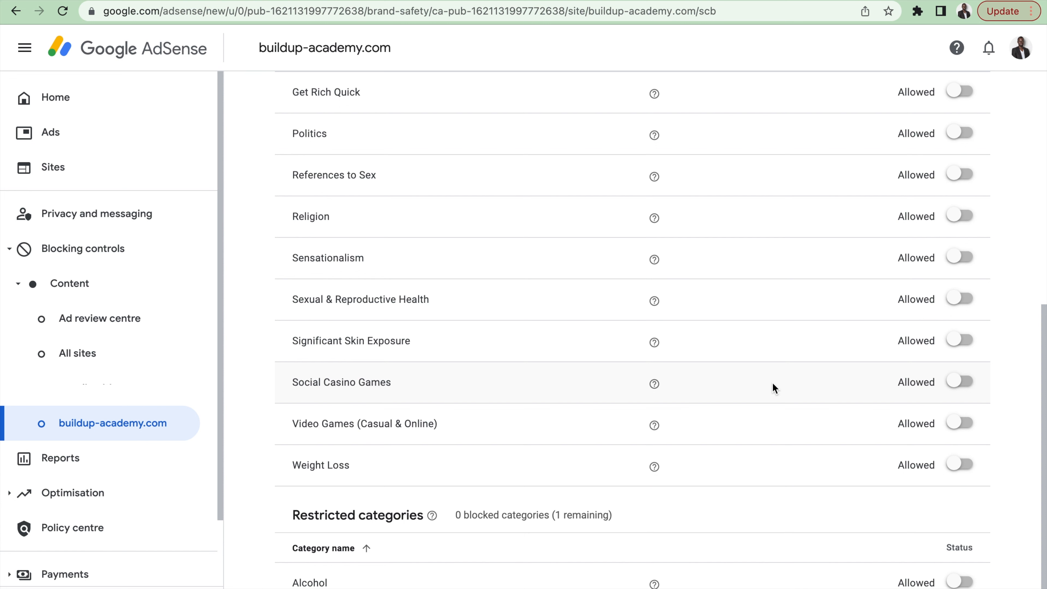
scroll(772, 383, up, 4)
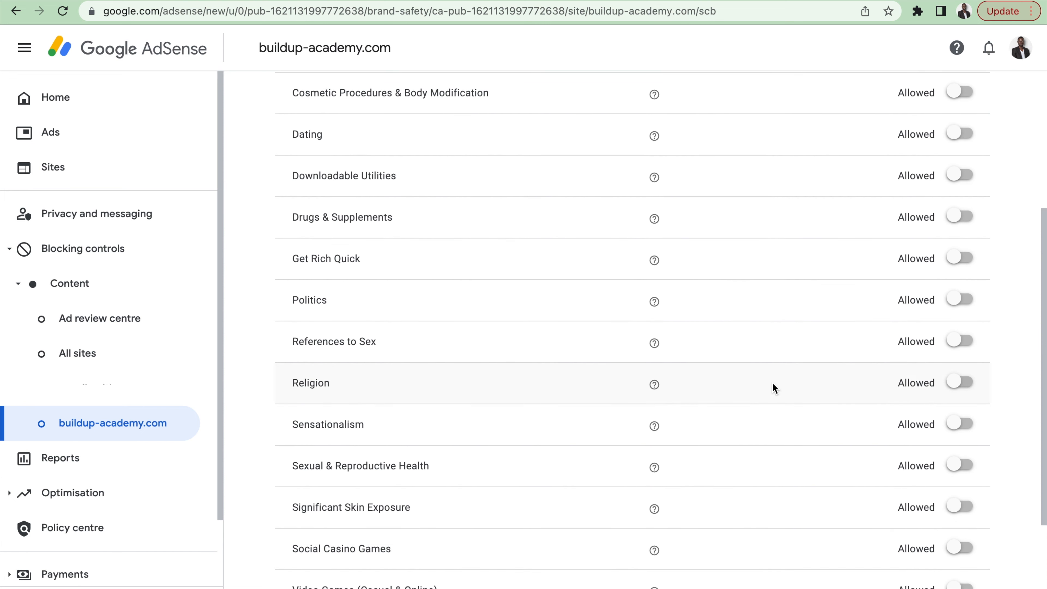
scroll(772, 384, up, 4)
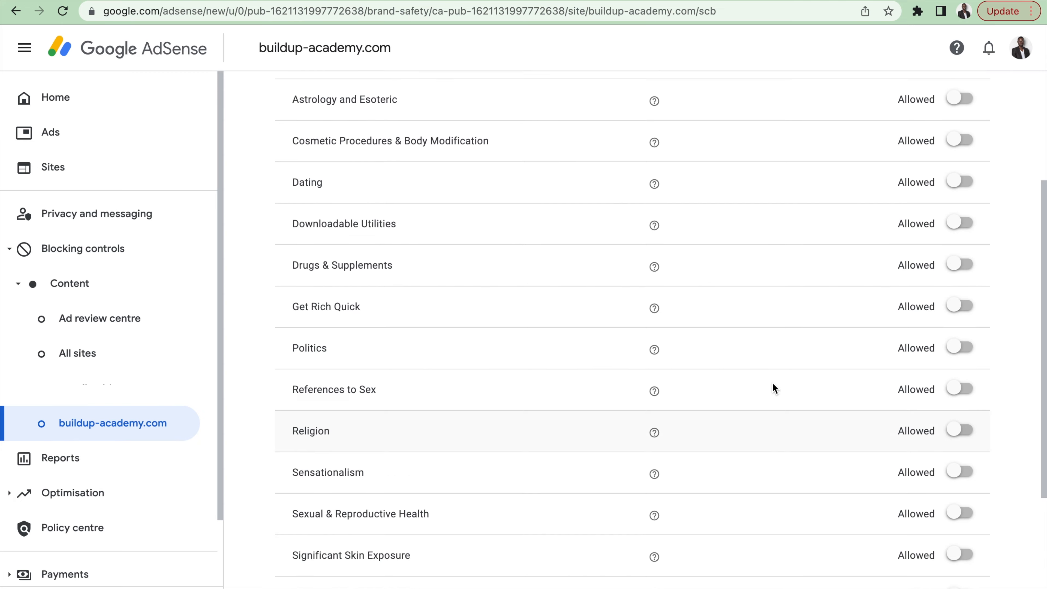